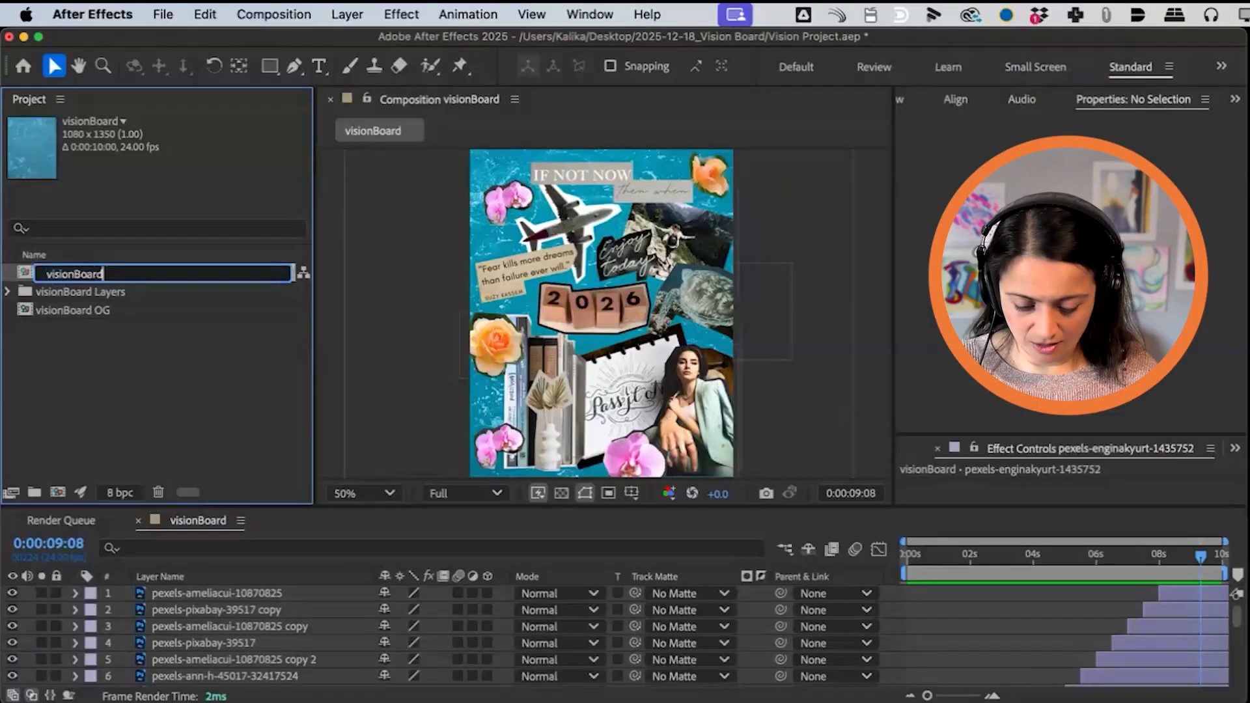
Step: Rename the composition visionBoard_v1 and duplicate it as visionBoard_v2
text(_v1)
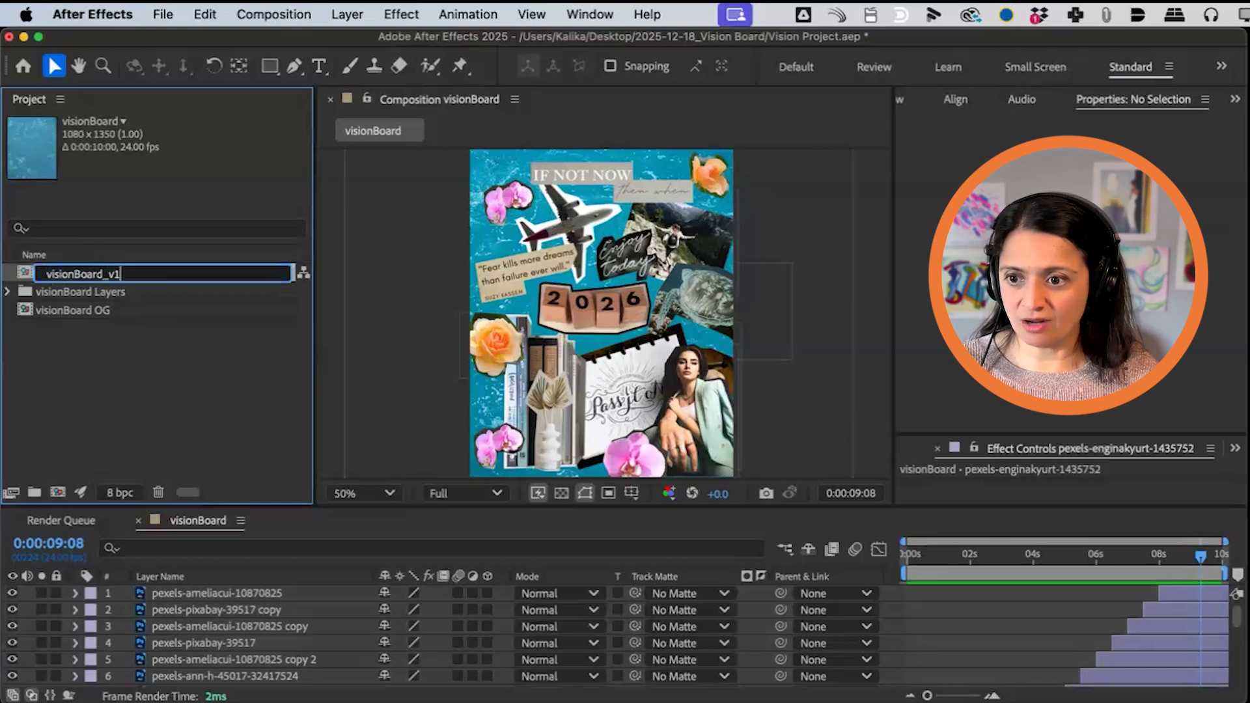
key(Return)
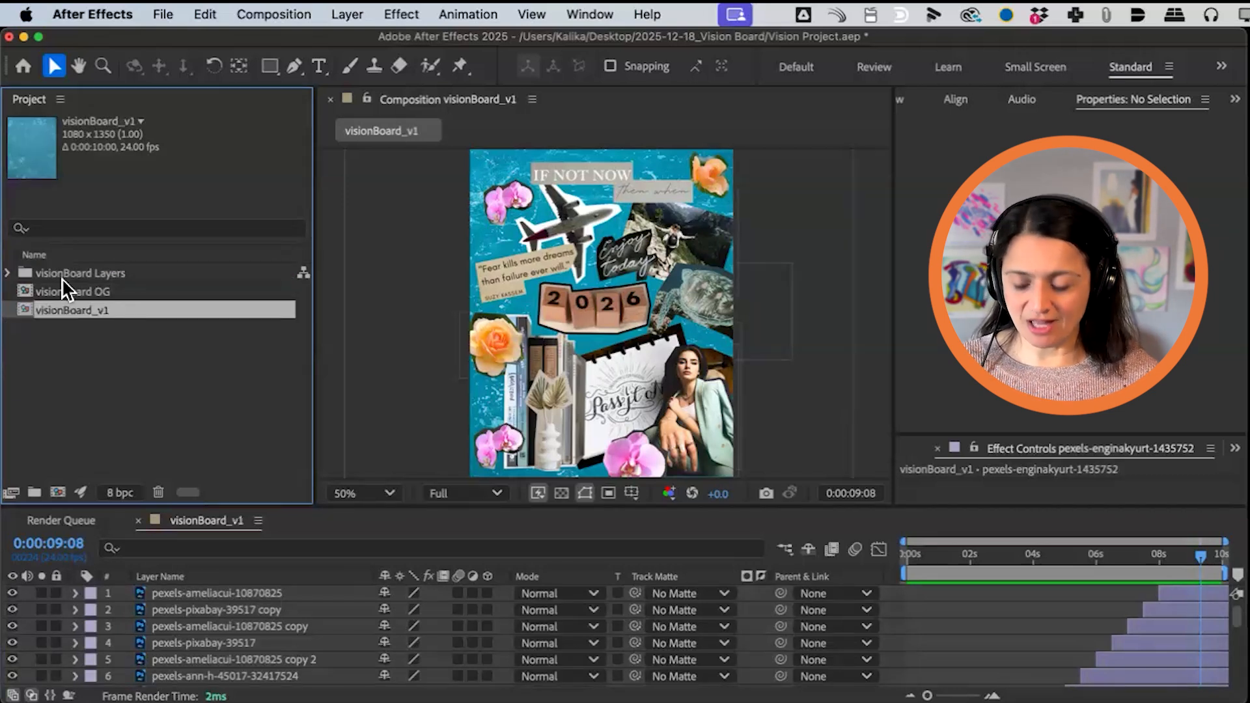
key(super+d)
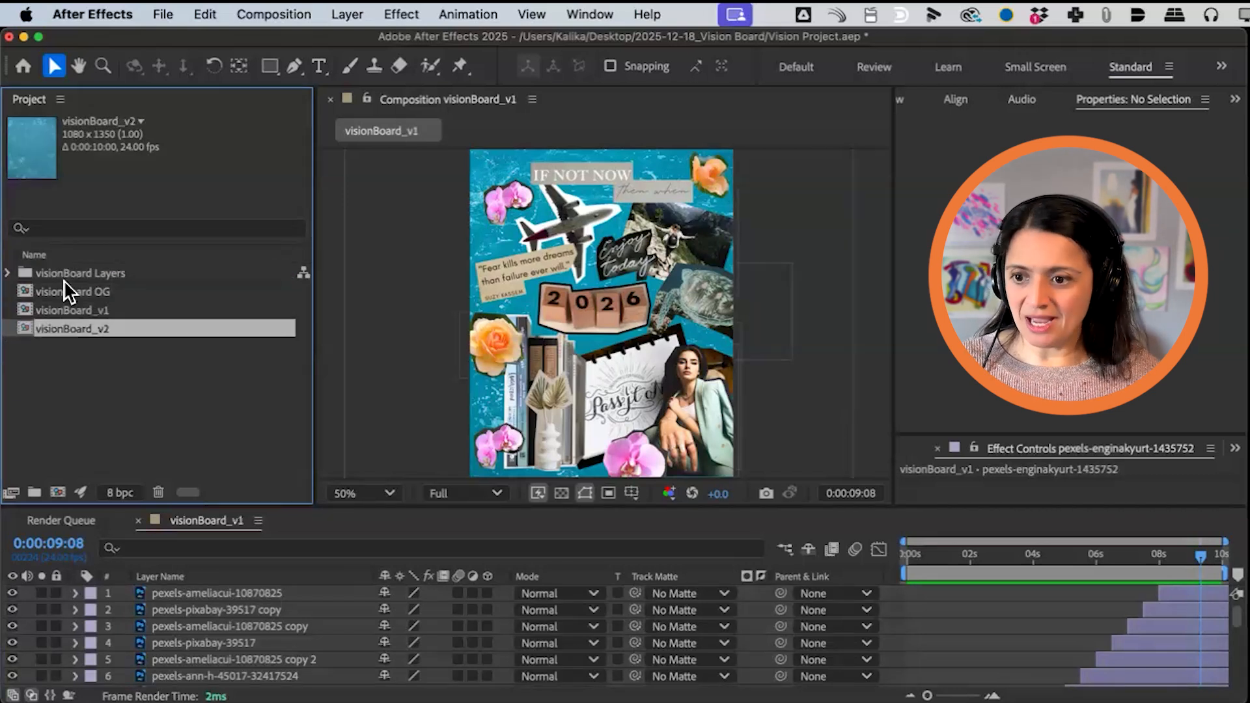
Step: Open the visionBoard_v2 composition and close the visionBoard_v1 timeline
double_click(91, 325)
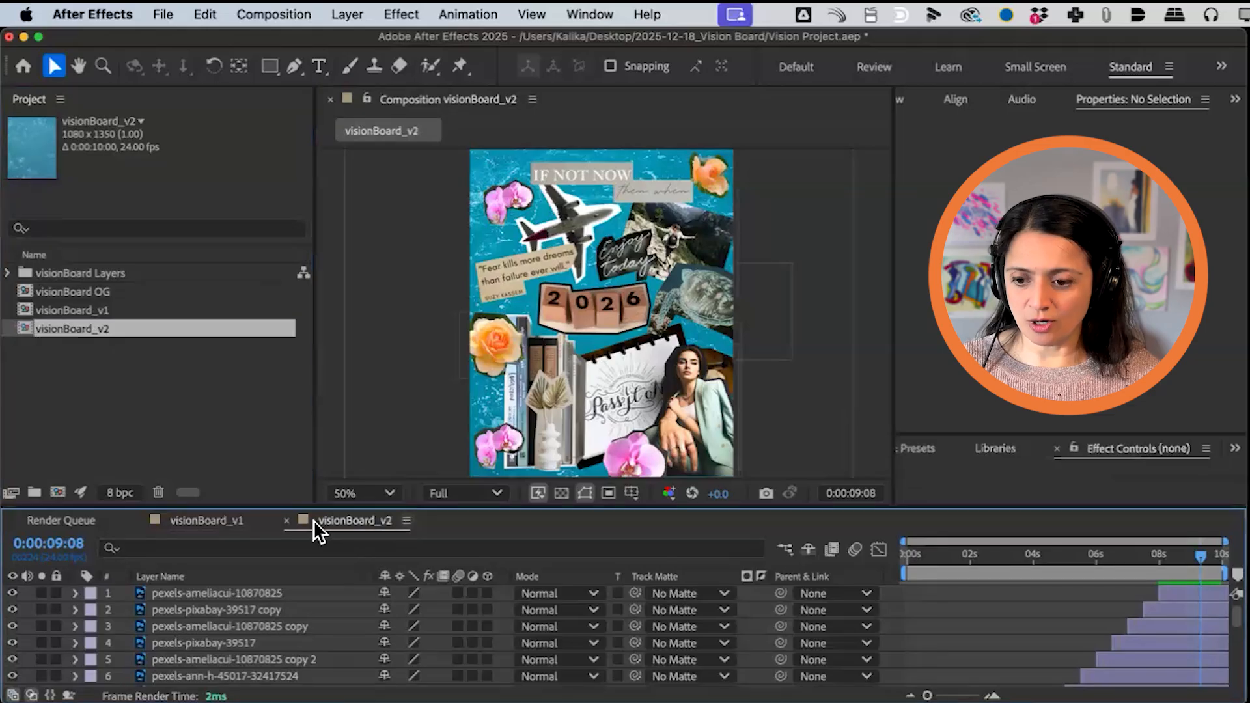
click(138, 521)
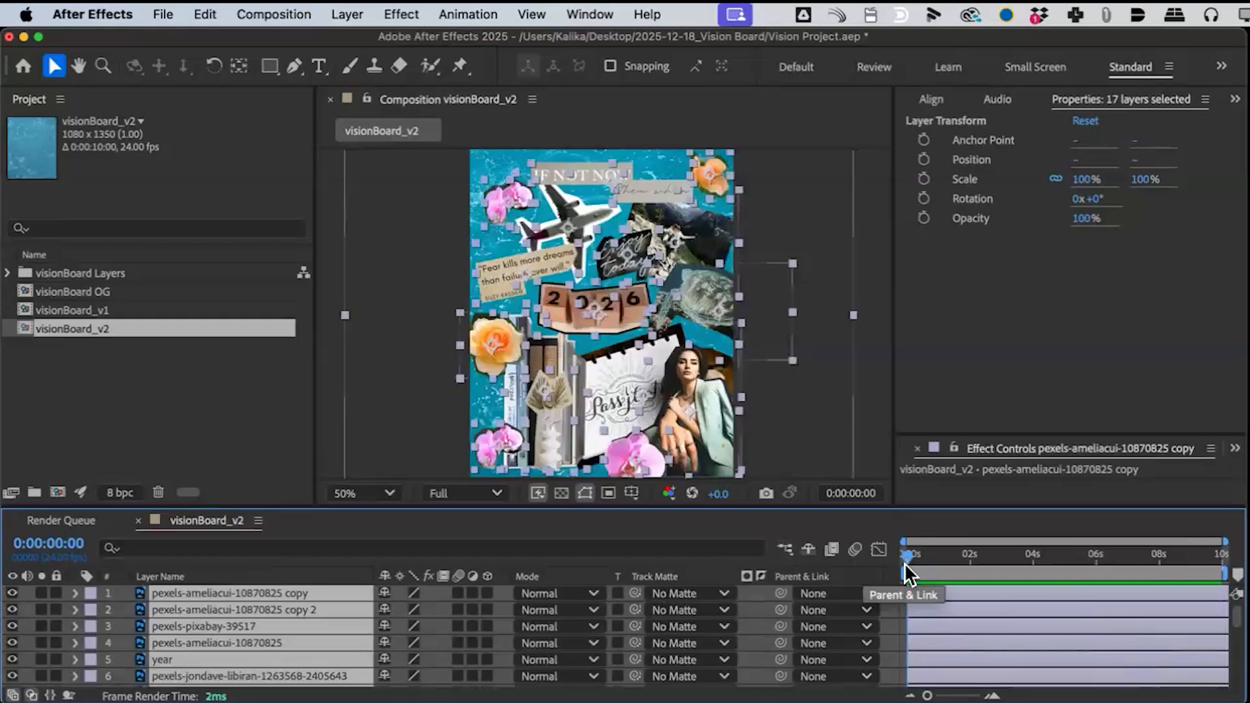
Step: Trim the out points of the 17 selected image layers to 0:00:00:11
drag(932, 555, 922, 559)
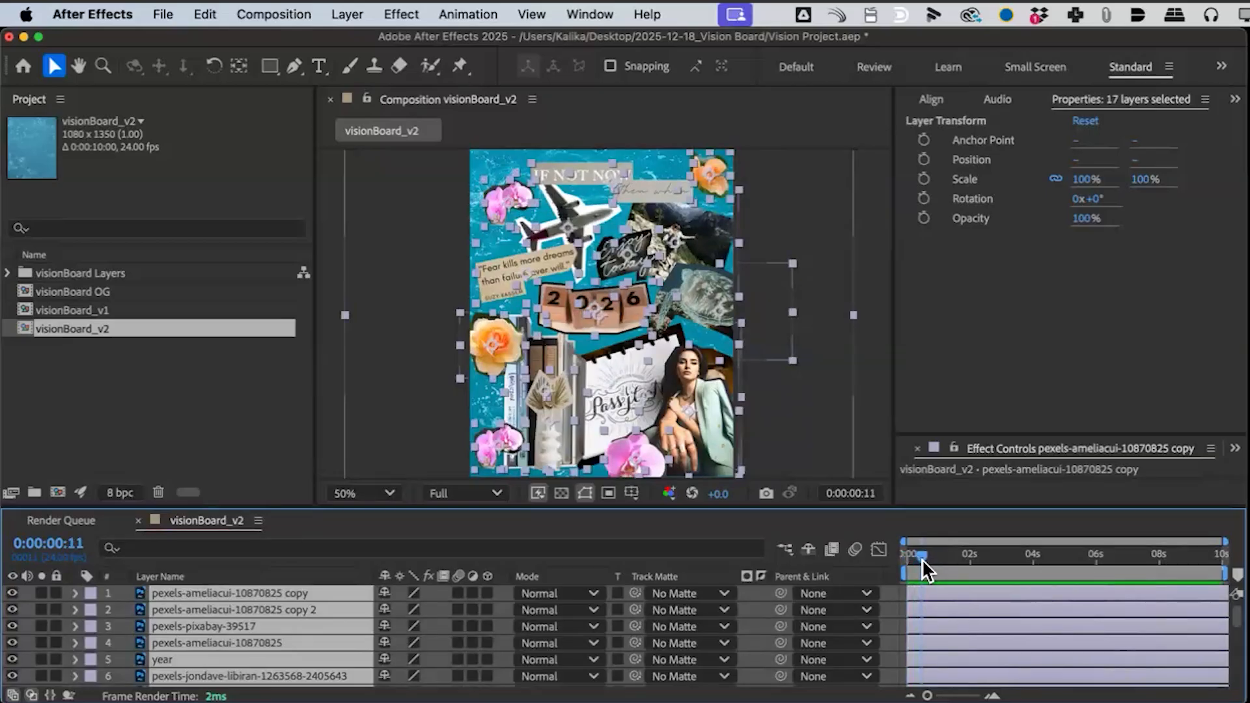
key(alt+bracketright)
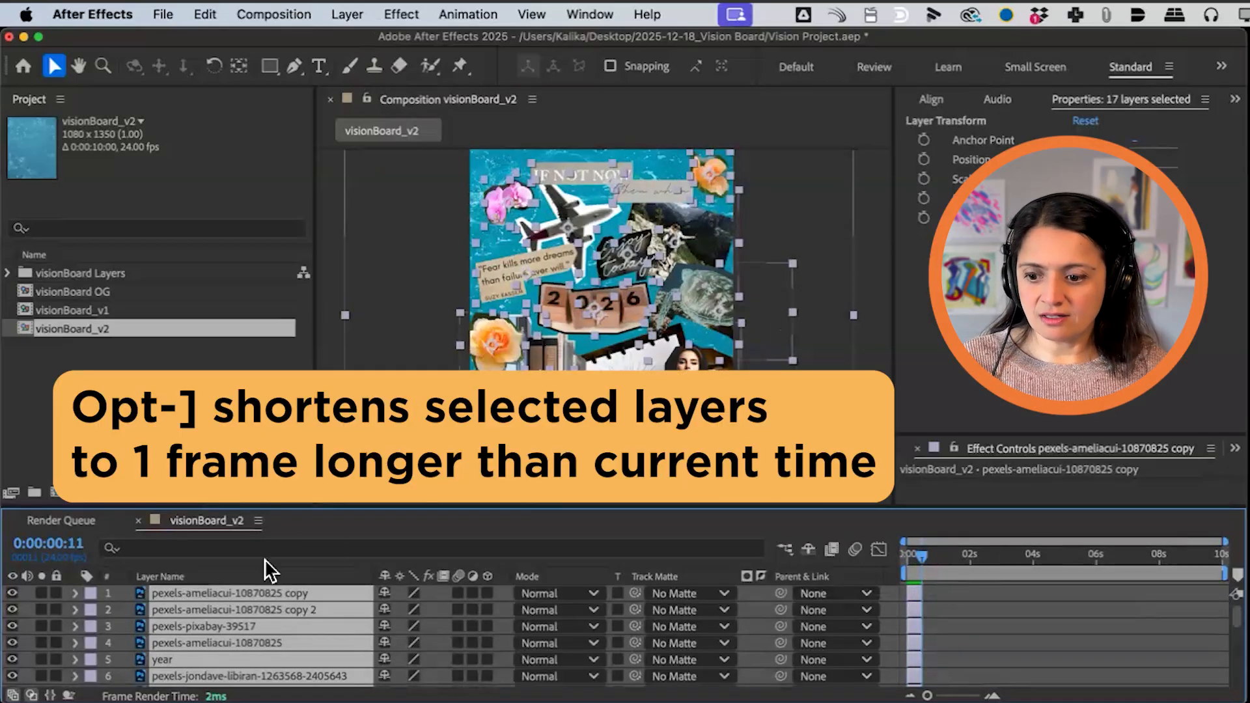
Step: Sequence the 17 image layers one after another in time, from layer 17 up to layer 1, leaving out the Background
scroll(187, 633, down, 5)
click(174, 660)
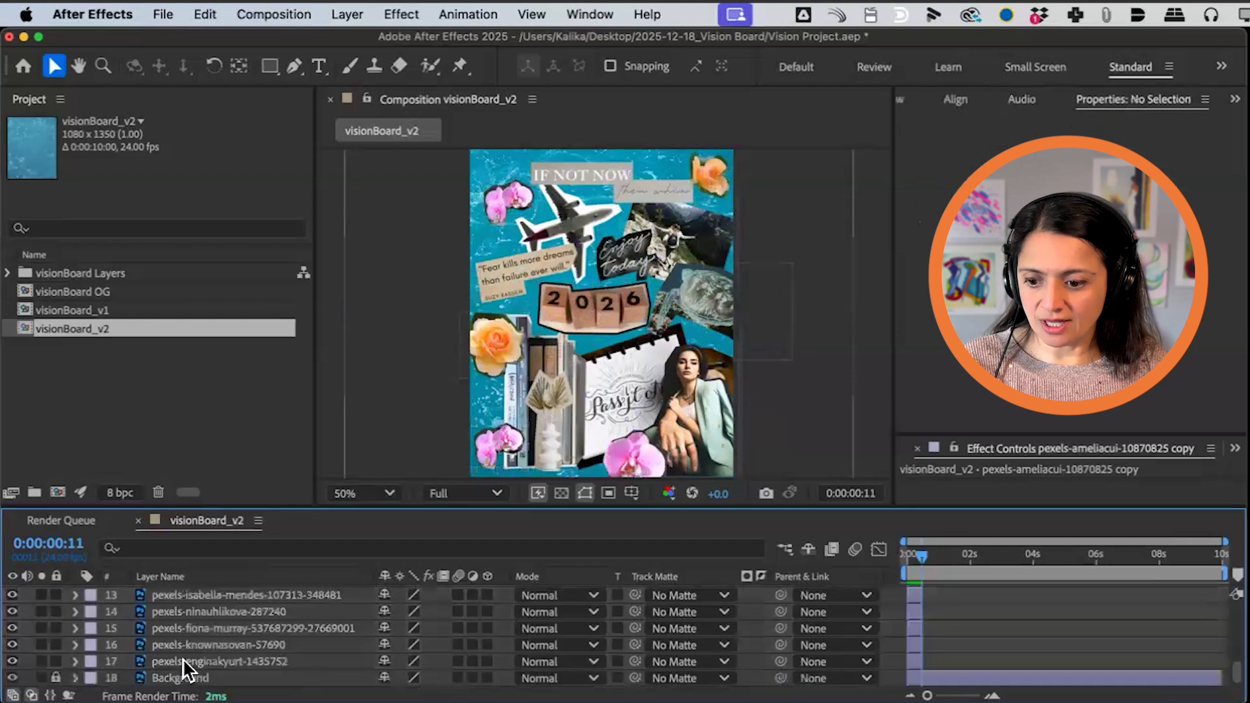
scroll(186, 611, up, 5)
key(super+a)
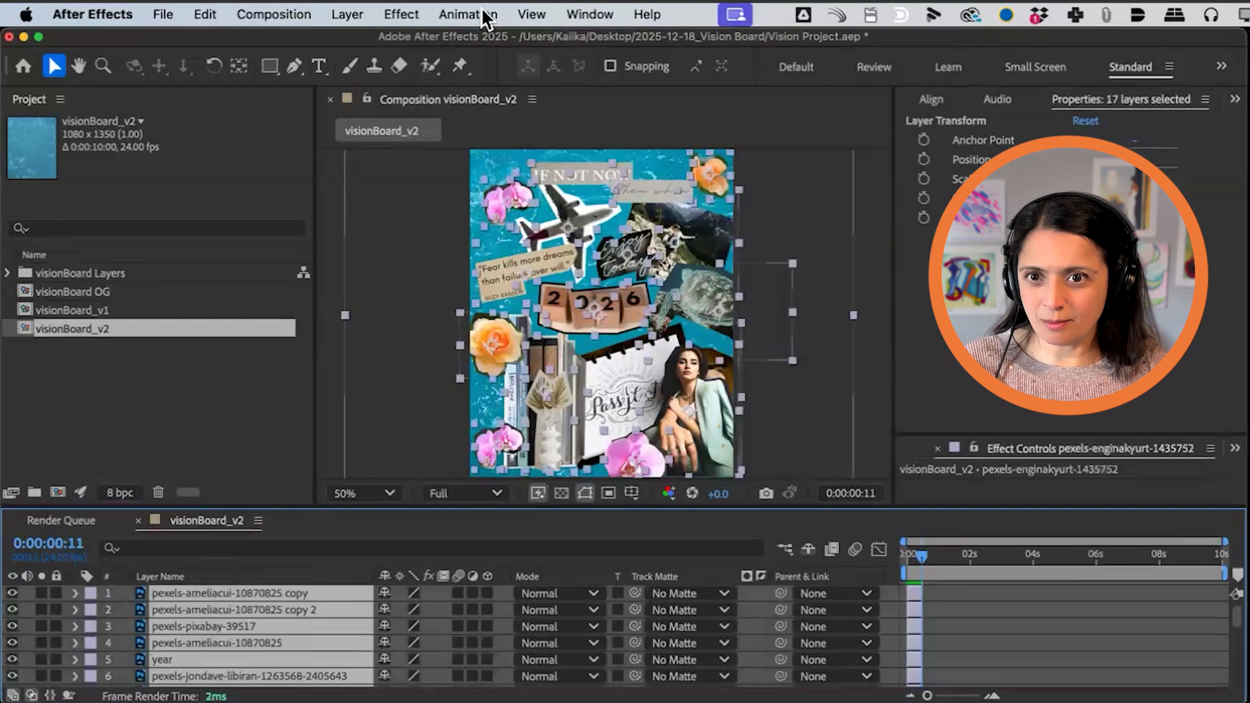
click(468, 13)
mouse_move(495, 225)
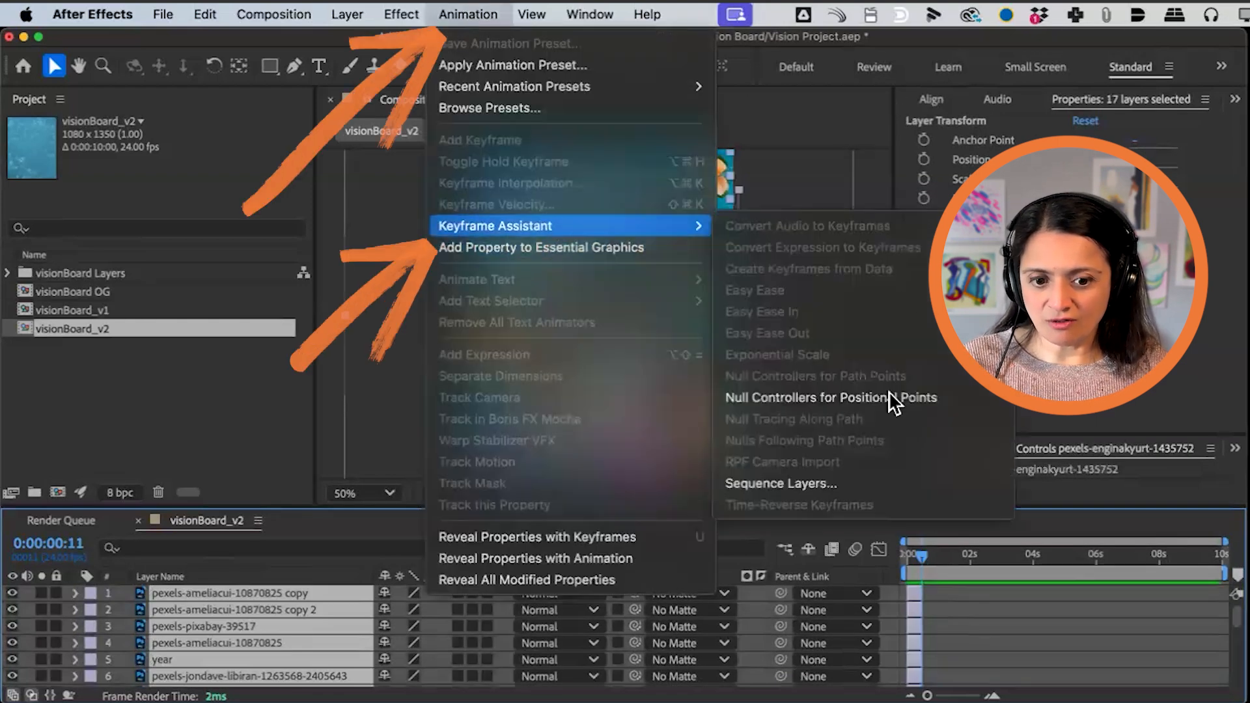
click(834, 483)
click(784, 438)
scroll(1046, 642, down, 5)
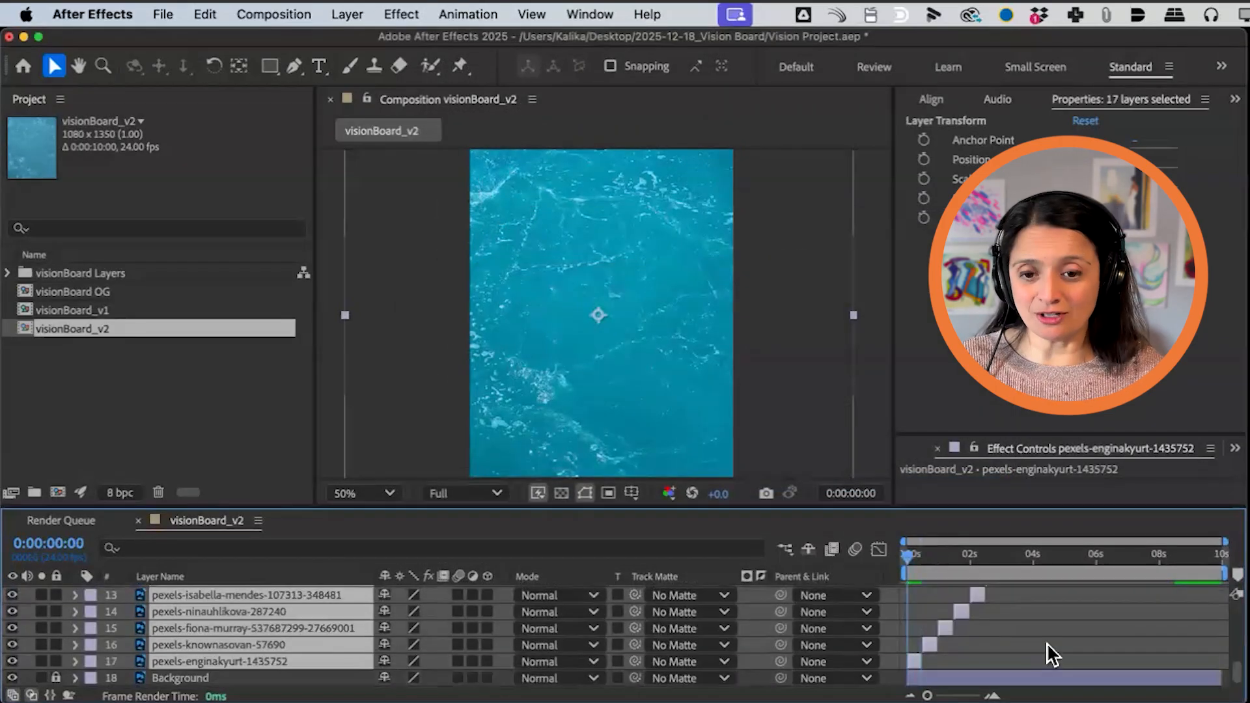
Step: Play the composition from the beginning to check the order and timing of the sequenced layers
key(Home)
key(space)
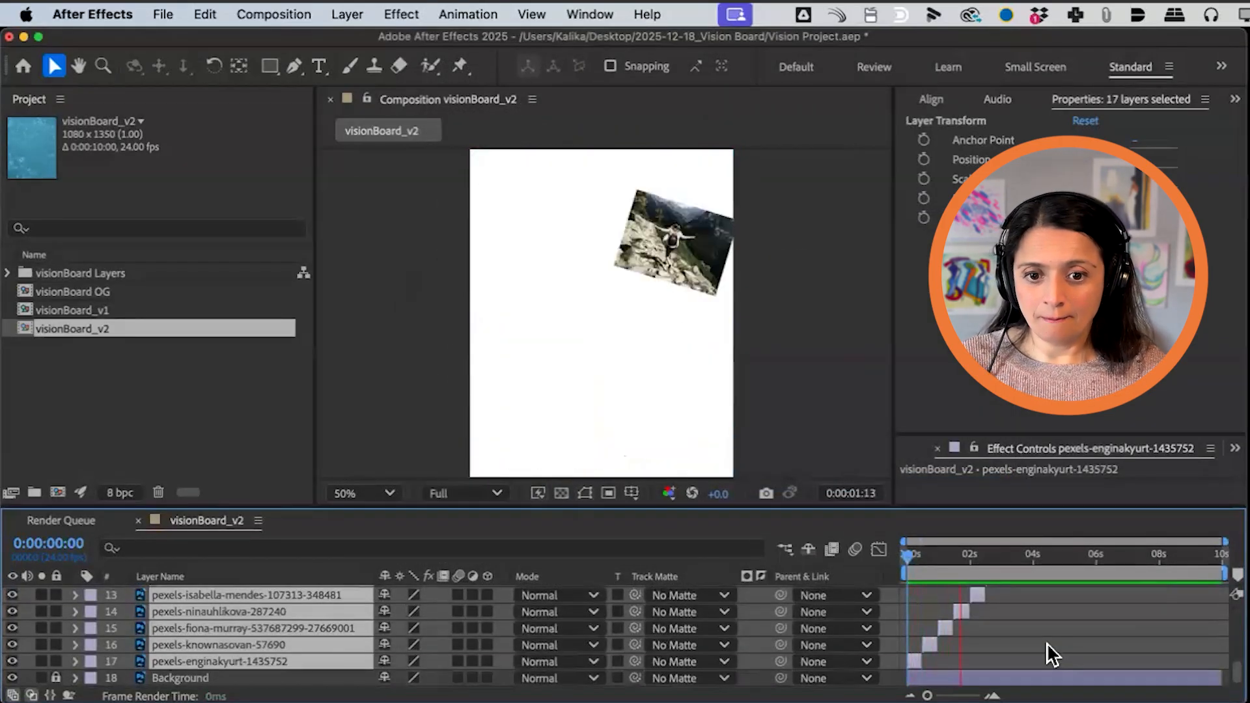
key(space)
Step: Extend layer 17 and the 16 image layers above it to the end of the composition, keeping their staggered starts
click(1049, 638)
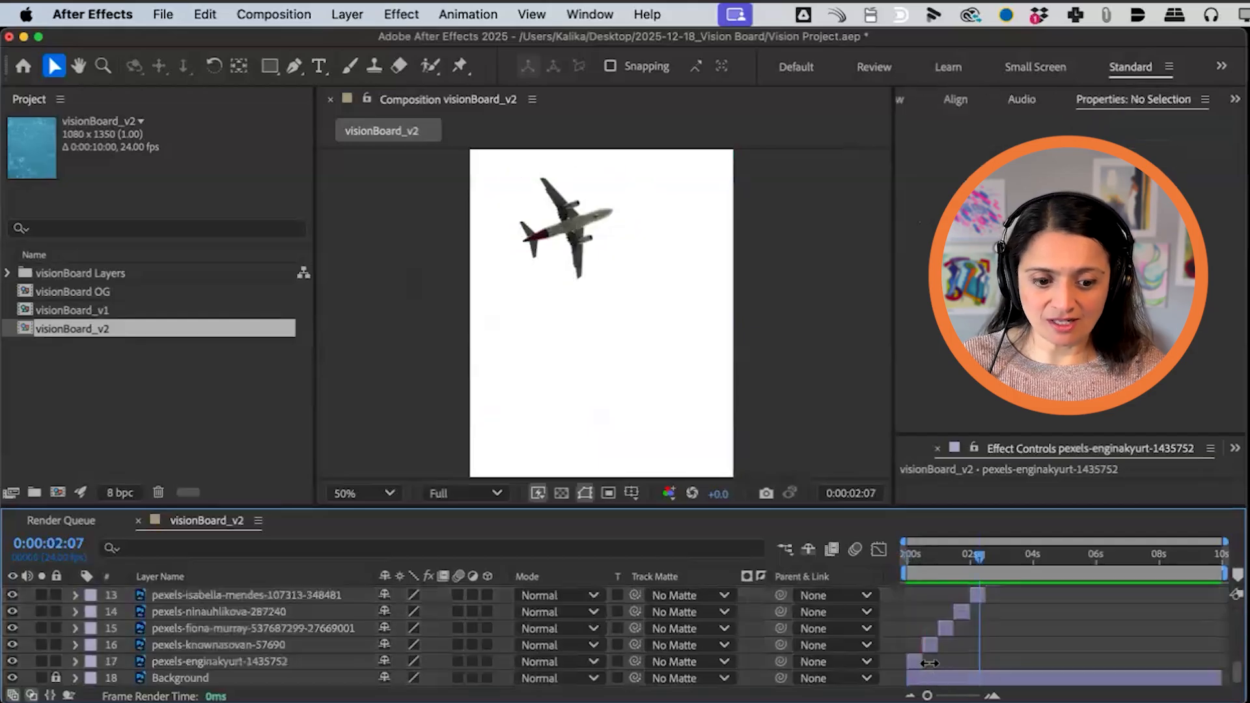
drag(921, 663, 1229, 661)
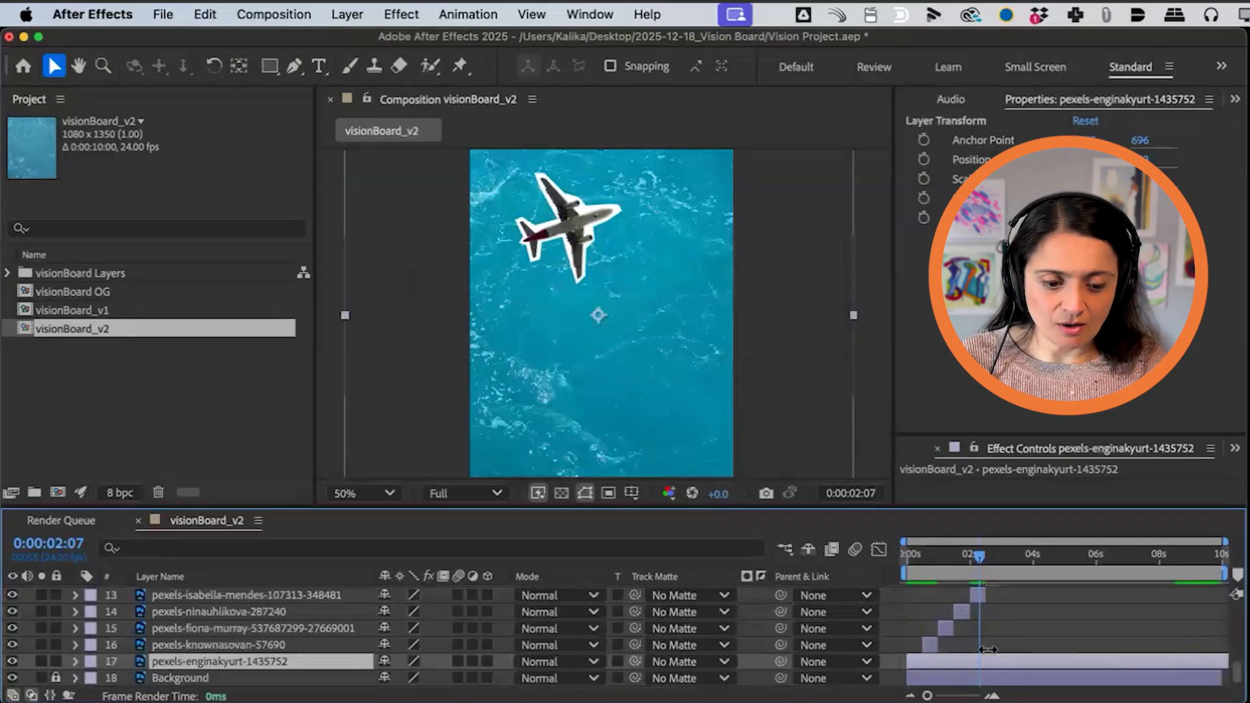
click(233, 647)
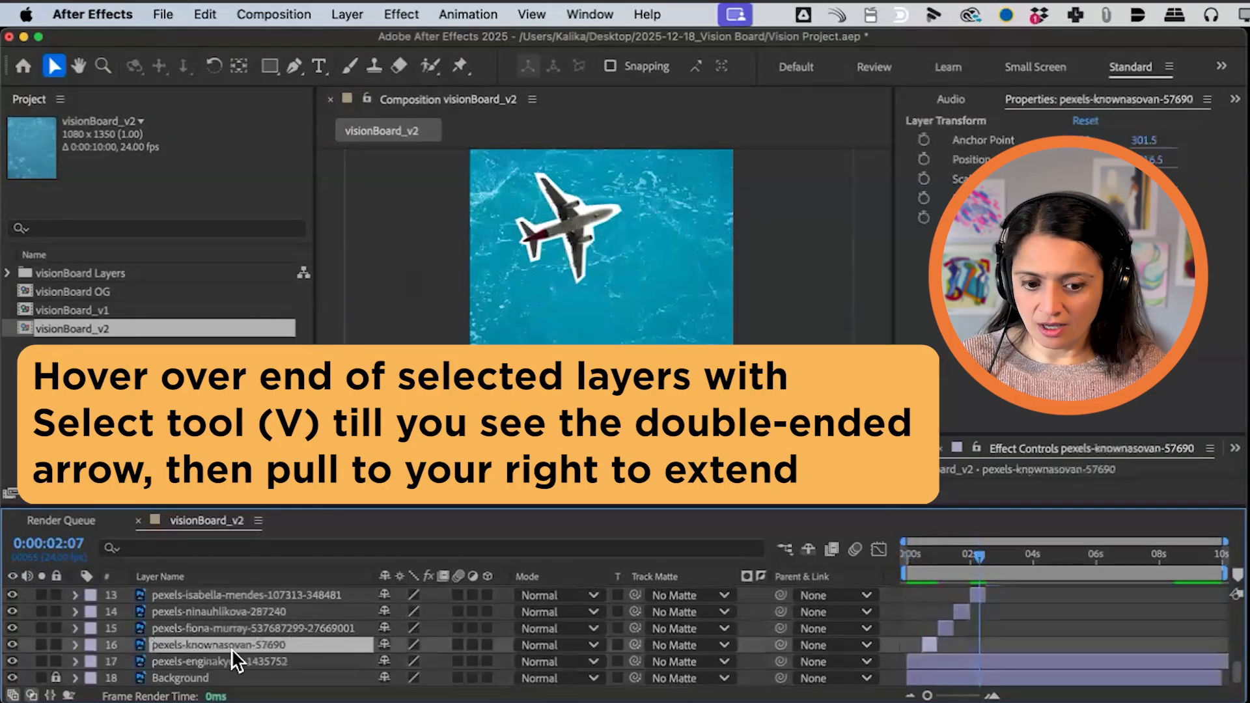
scroll(232, 649, up, 5)
shift+click(228, 592)
scroll(442, 632, down, 5)
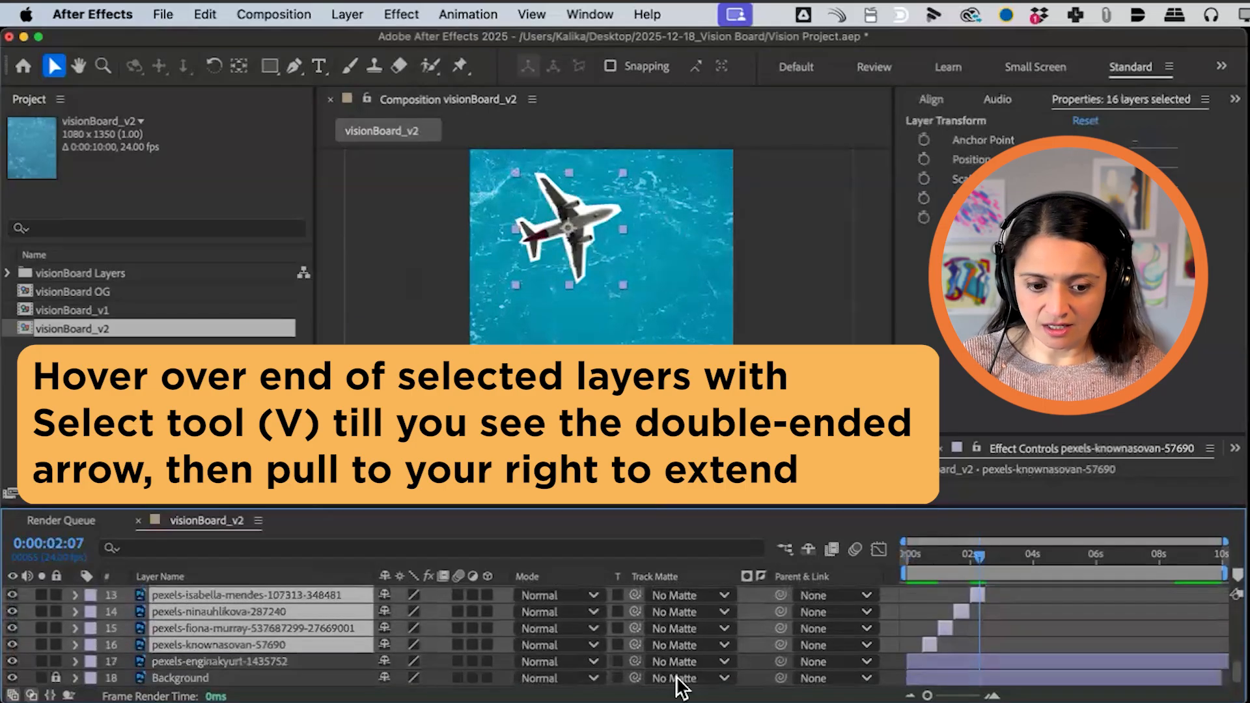
drag(935, 642, 1228, 643)
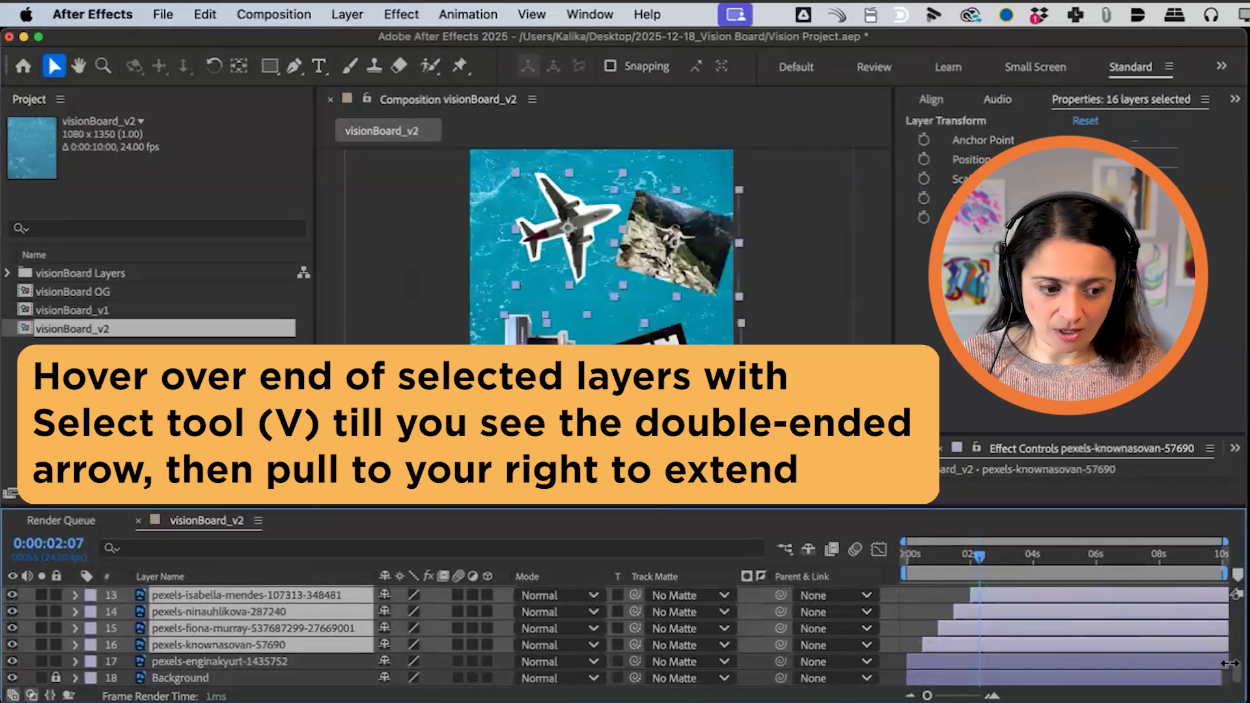
Step: Preview the extended layers from the start of the composition
click(951, 558)
key(Home)
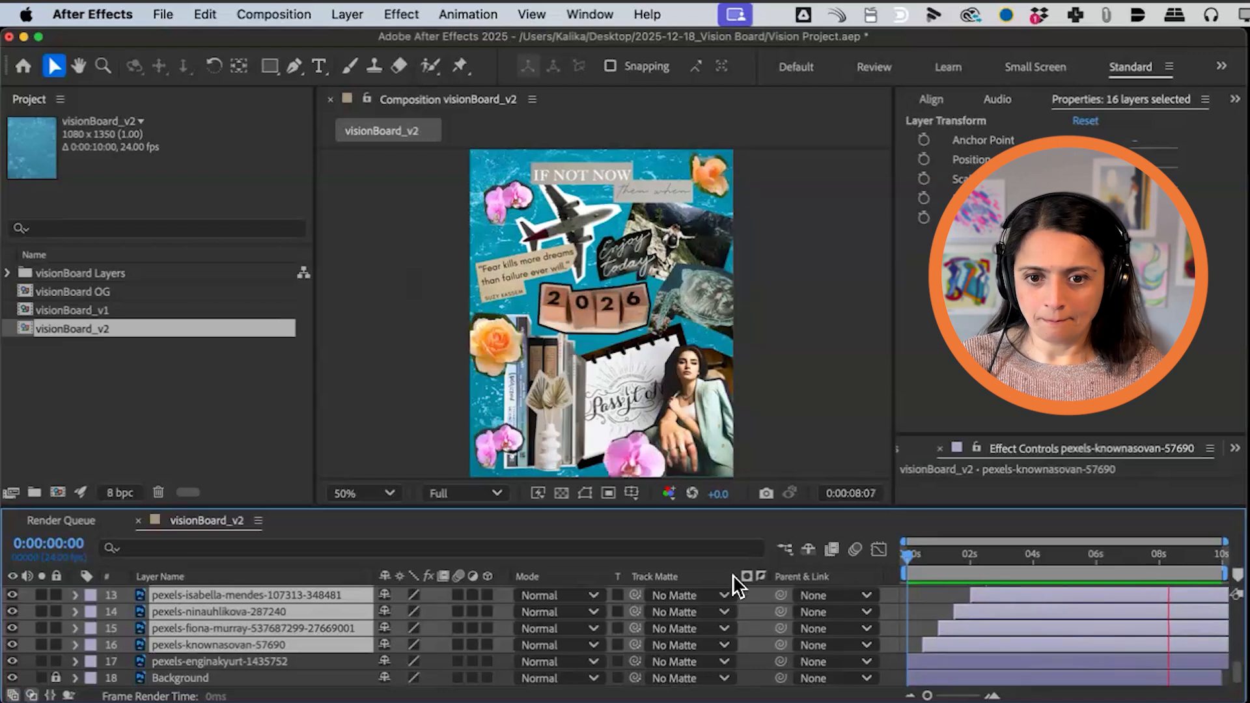
Step: Add a Position keyframe to the notebook image on layer 16 at 0:00:00:22, ten frames after the layer starts
mouse_move(924, 554)
mouse_down()
mouse_move(896, 561)
mouse_move(933, 558)
mouse_move(924, 563)
mouse_up()
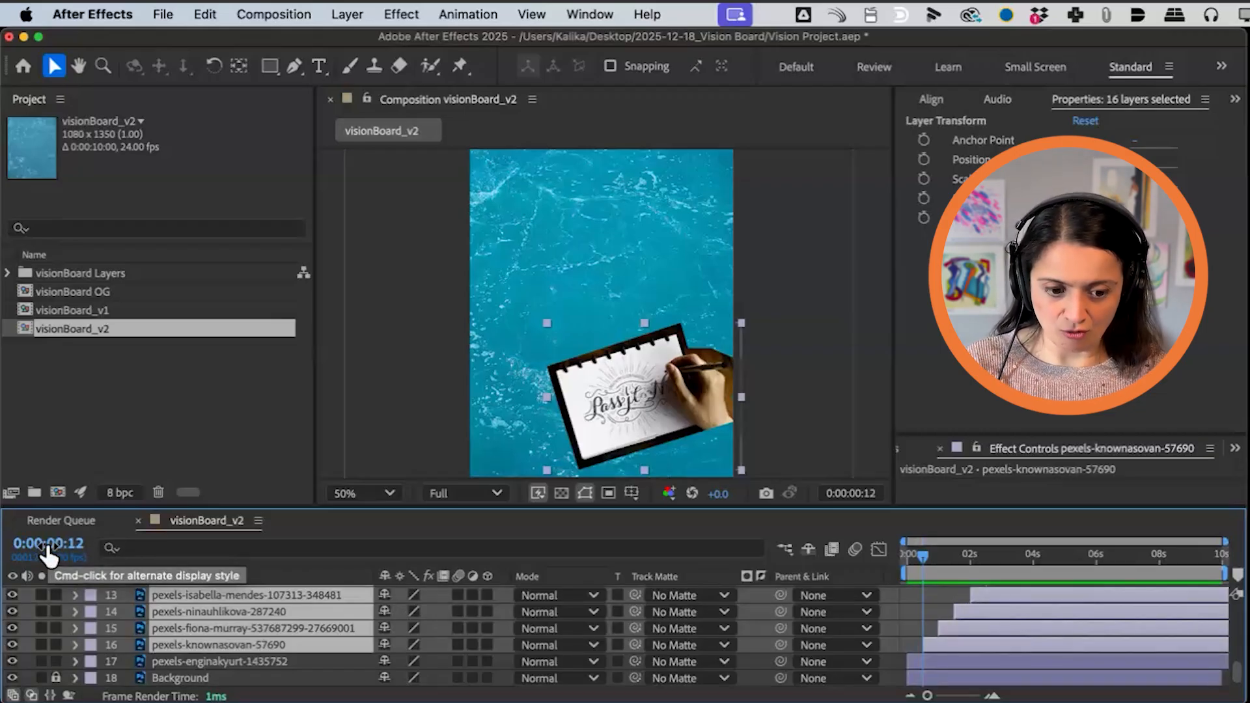
drag(49, 555, 54, 557)
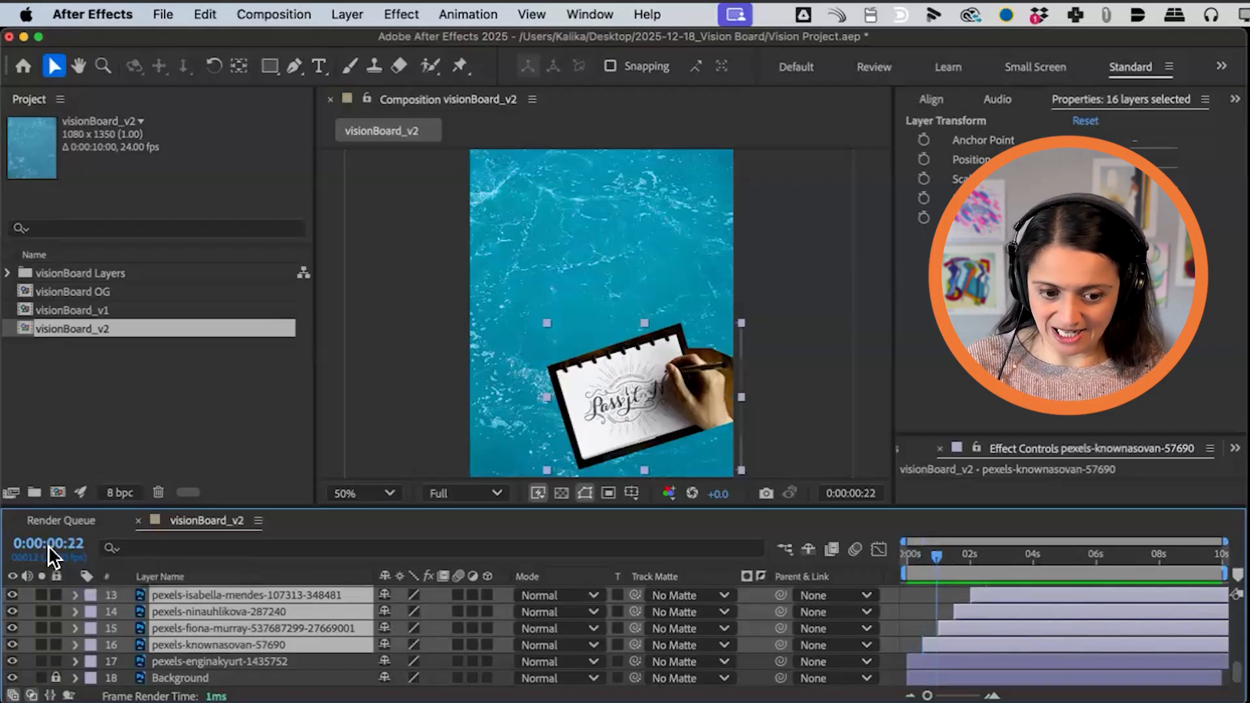
click(248, 661)
click(246, 645)
key(p)
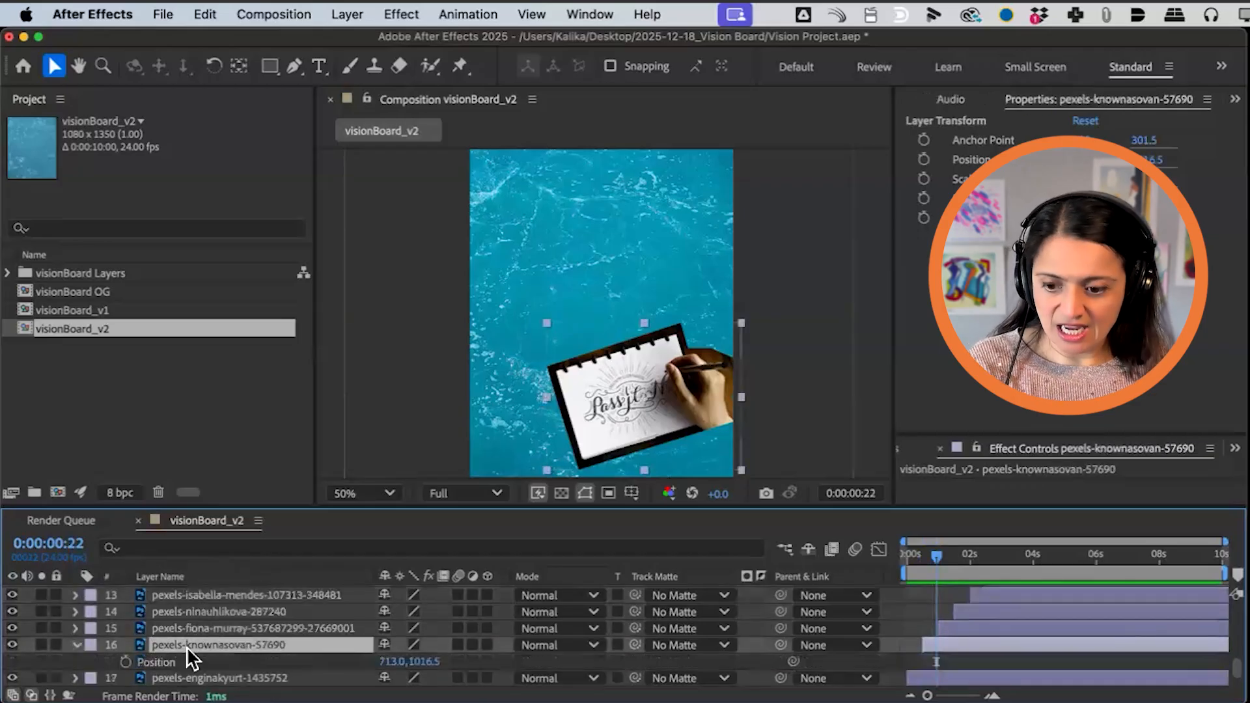
click(126, 662)
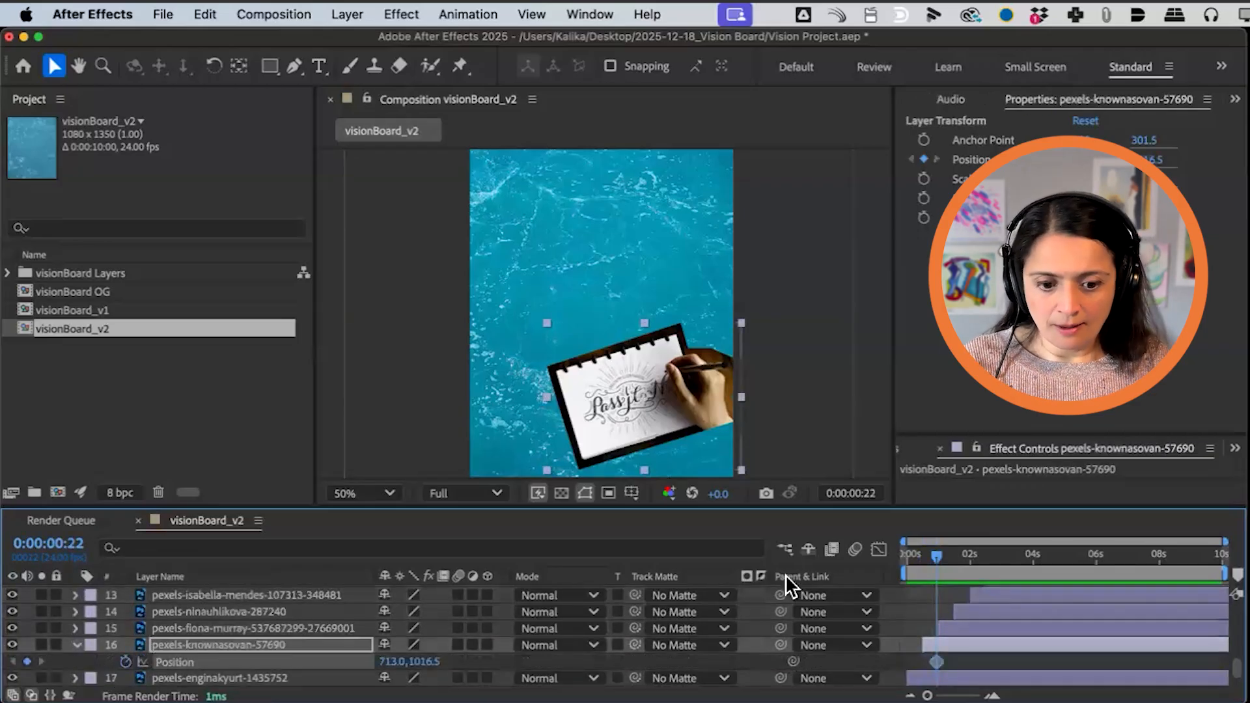
Step: At 0:00:00:12, move the notebook image off the bottom of the canvas to about 909, 1664.5 as its starting Position keyframe
click(923, 555)
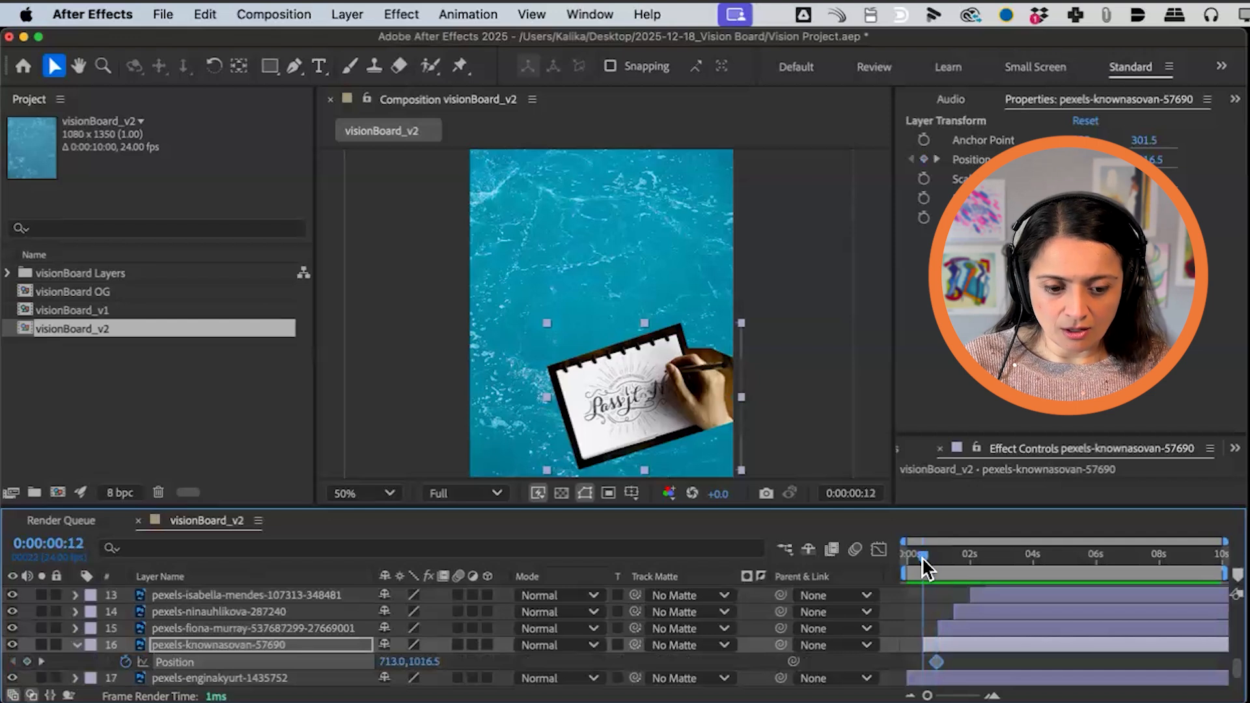
mouse_move(929, 561)
mouse_down()
mouse_move(945, 559)
mouse_move(928, 561)
mouse_up()
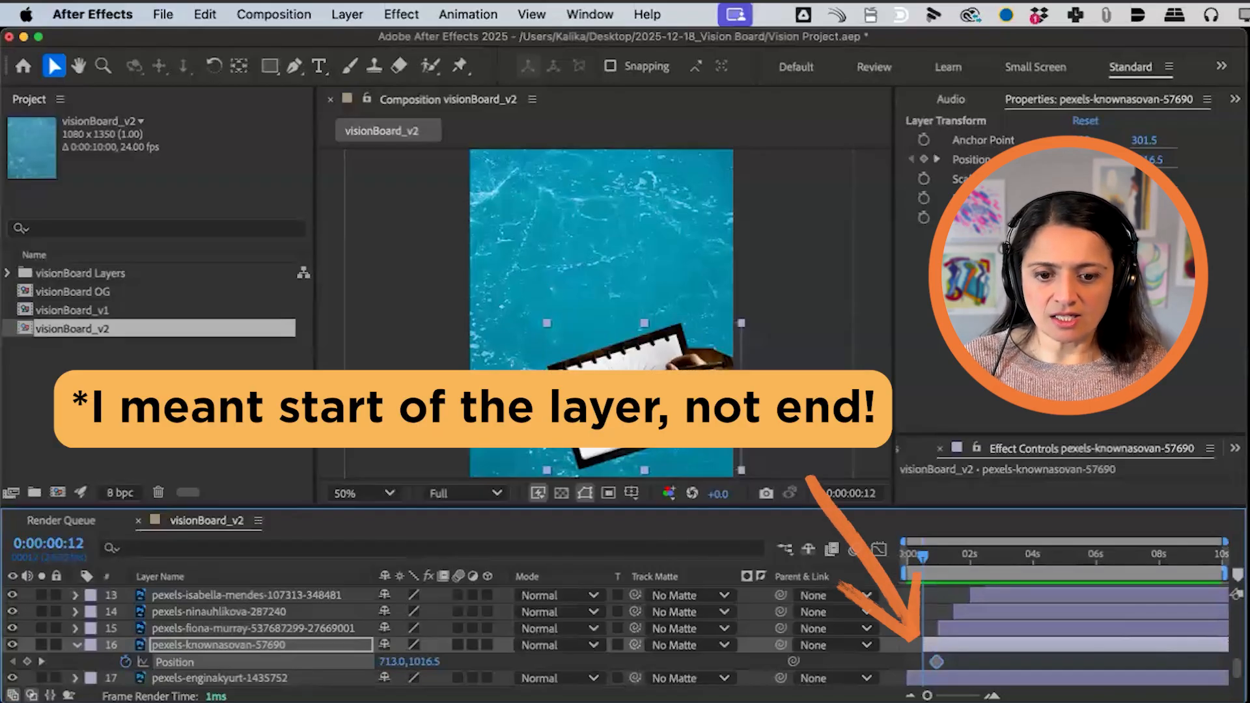
drag(646, 429, 664, 499)
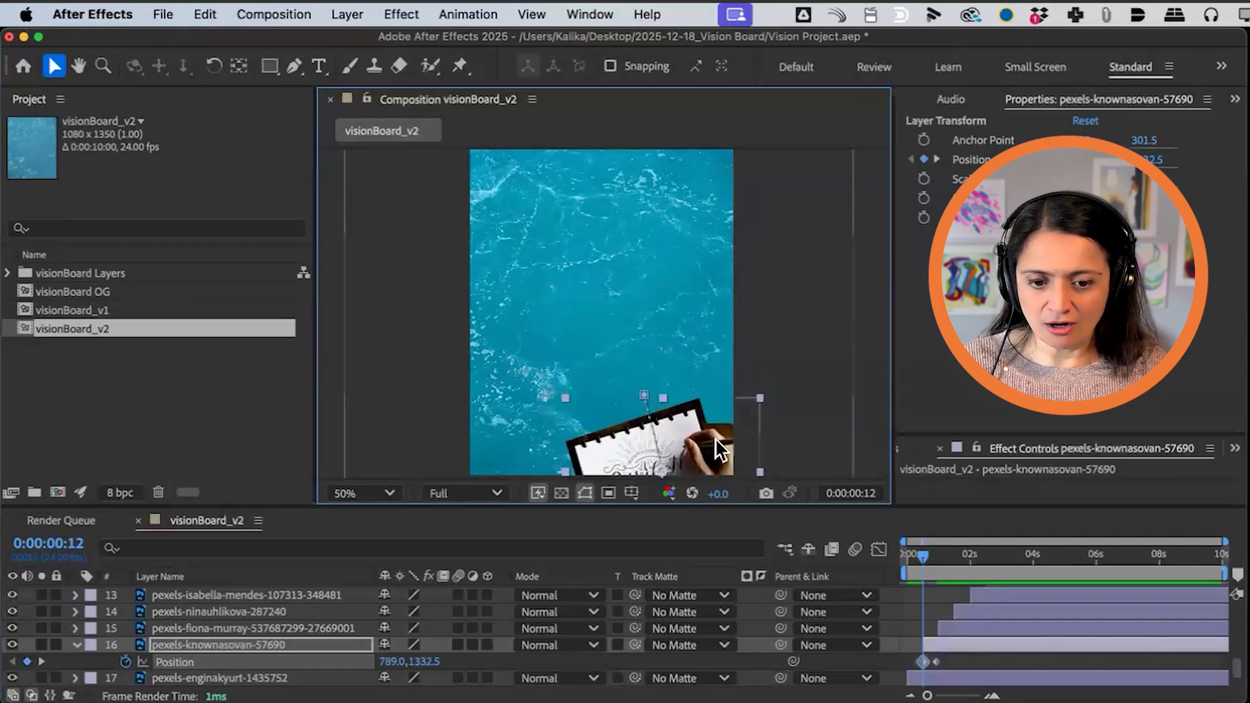
drag(685, 466, 711, 534)
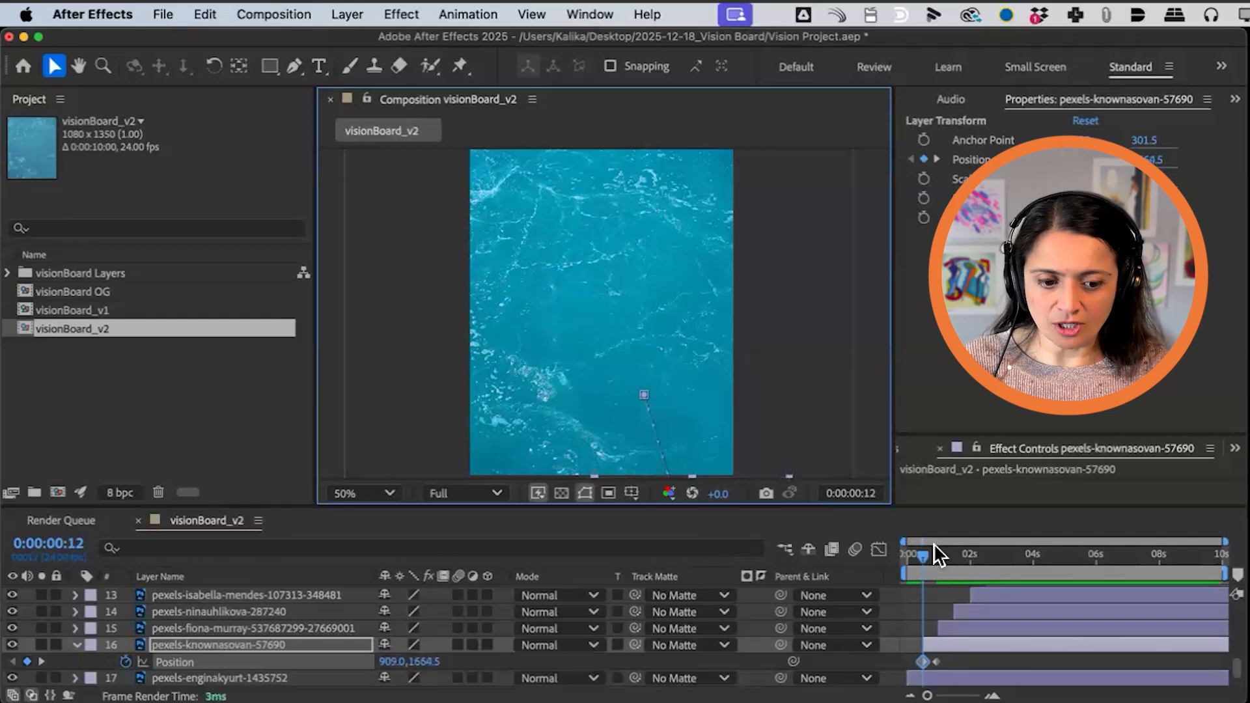
Step: Apply Easy Ease to the notebook layer's Position keyframe at 0:00:00:22
drag(926, 554, 936, 555)
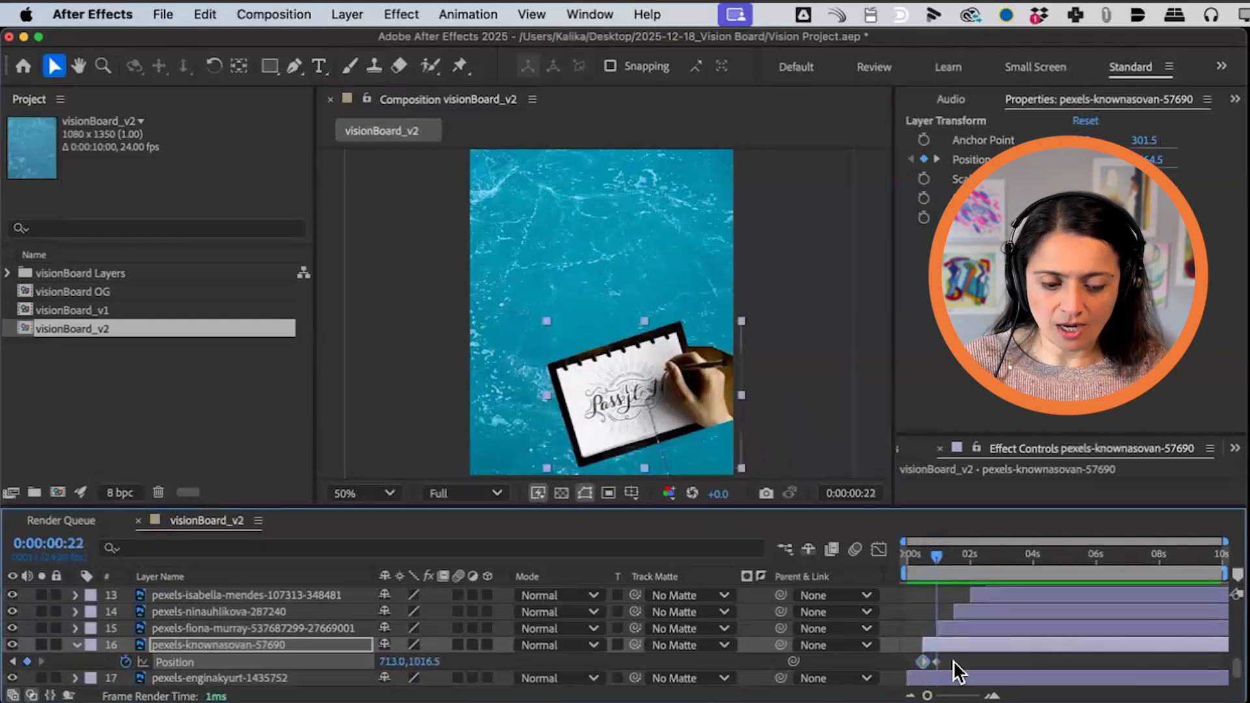
click(937, 661)
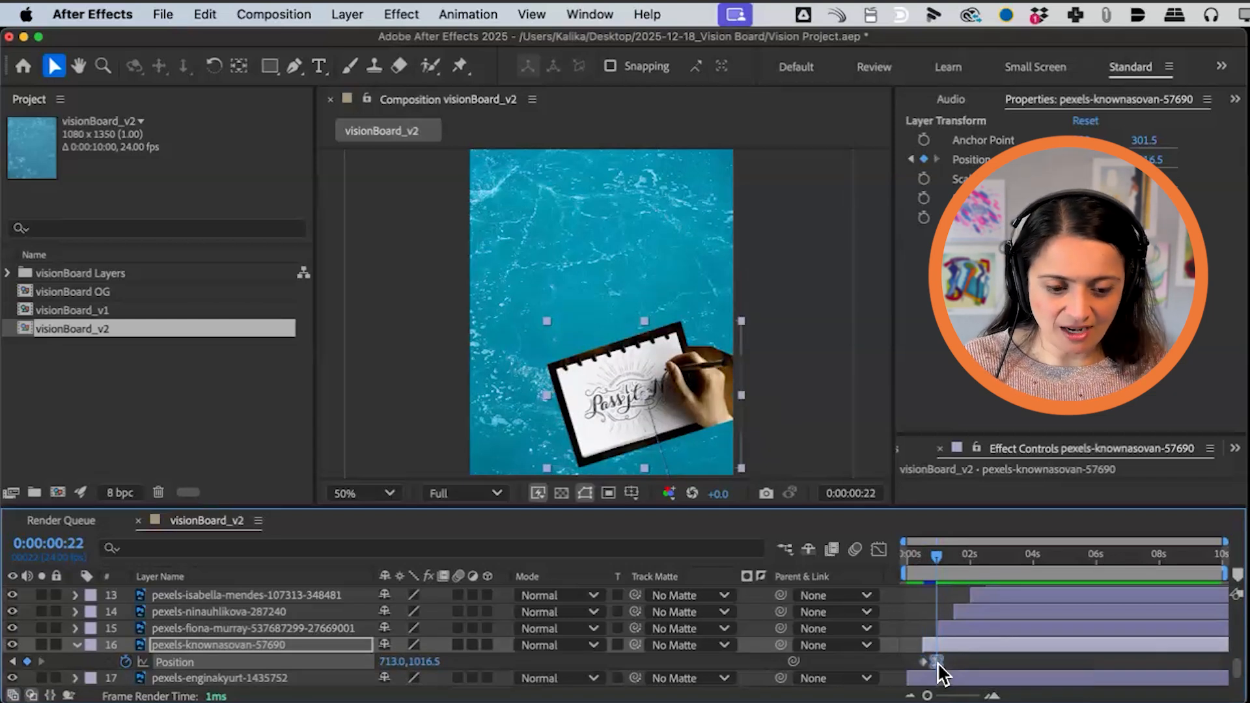
right_click(937, 662)
mouse_move(847, 684)
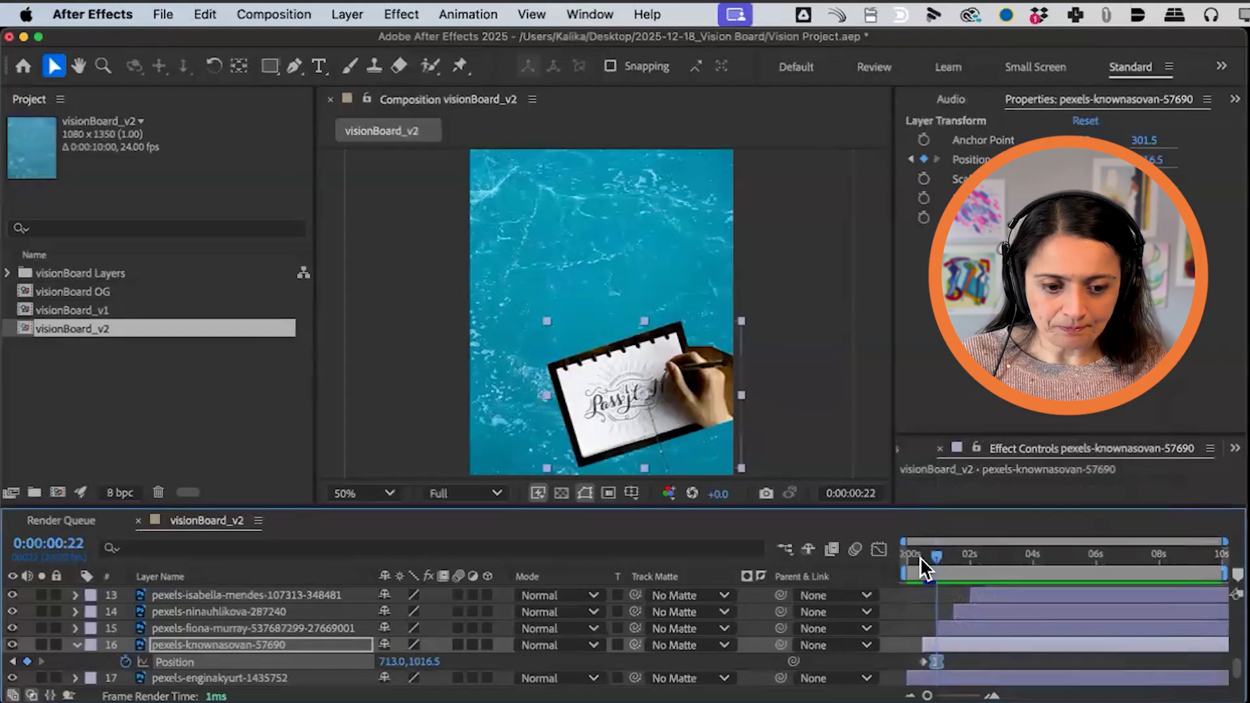
Step: Play the composition from the start to check the notebook image's slide-in animation
drag(656, 556, 642, 557)
key(space)
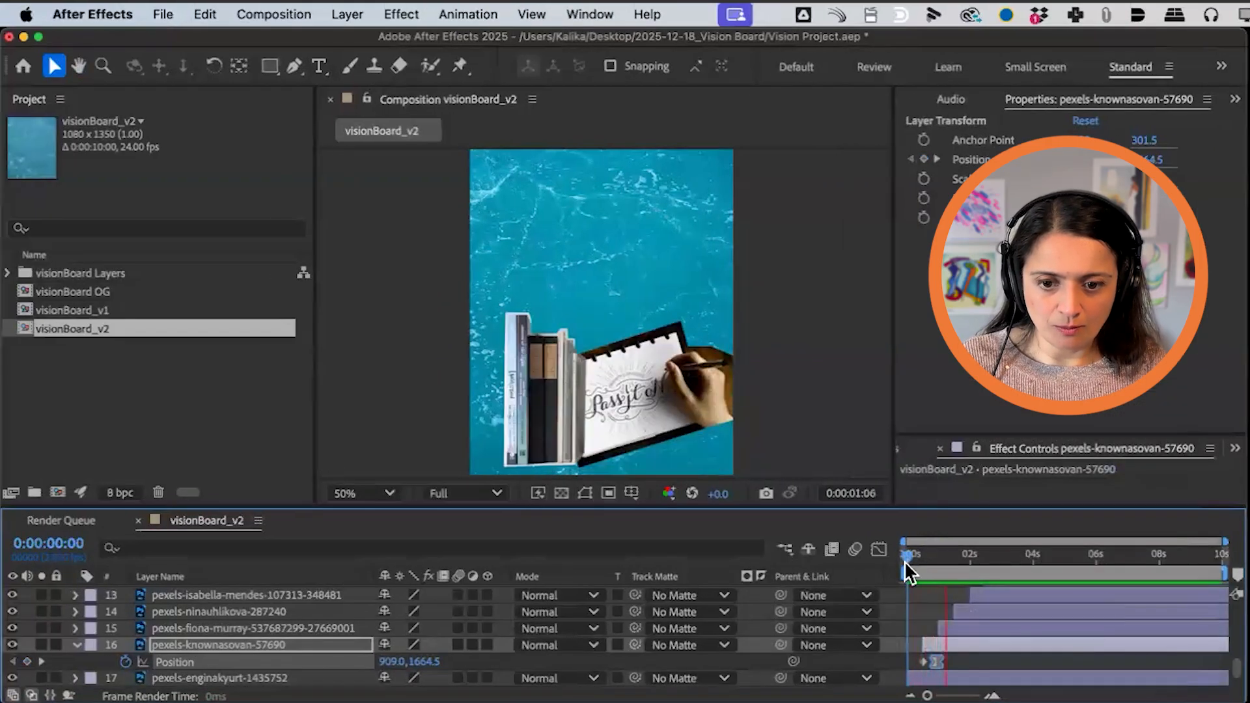
Step: Add a Position keyframe to the books image on layer 15 at 0:00:01:10, ten frames after the layer starts
click(938, 552)
drag(940, 550, 941, 550)
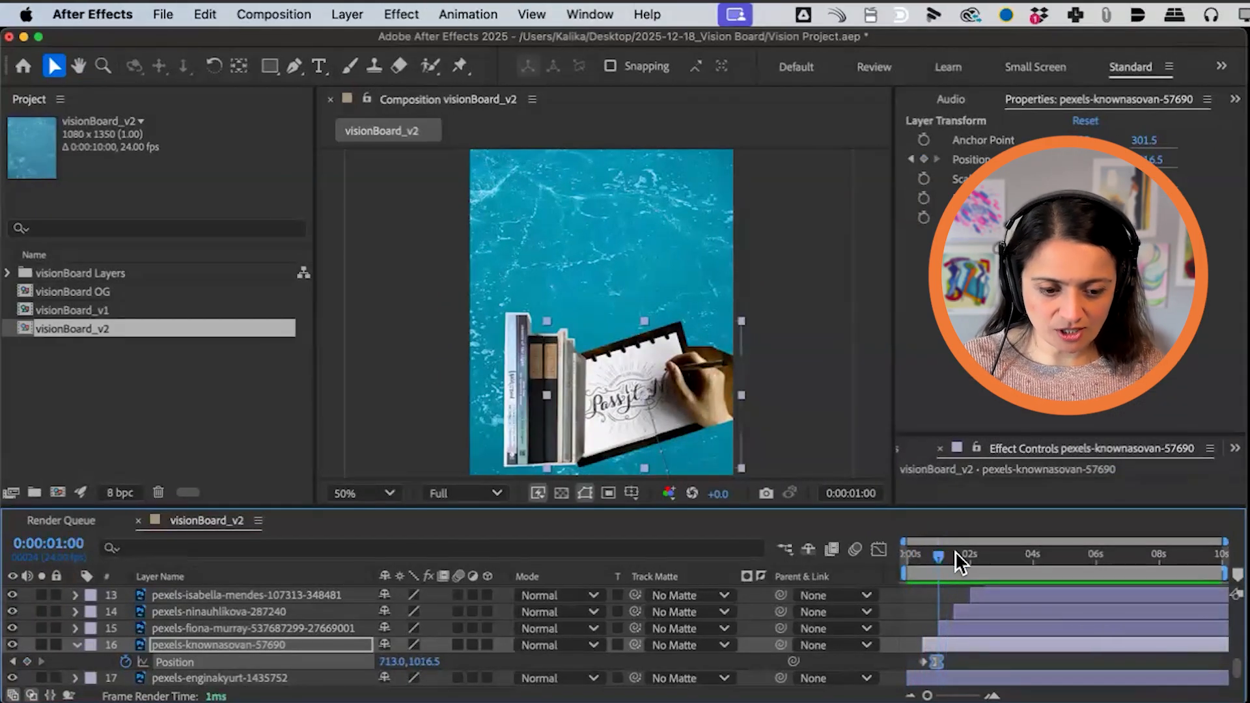
key(shift+Page_Down)
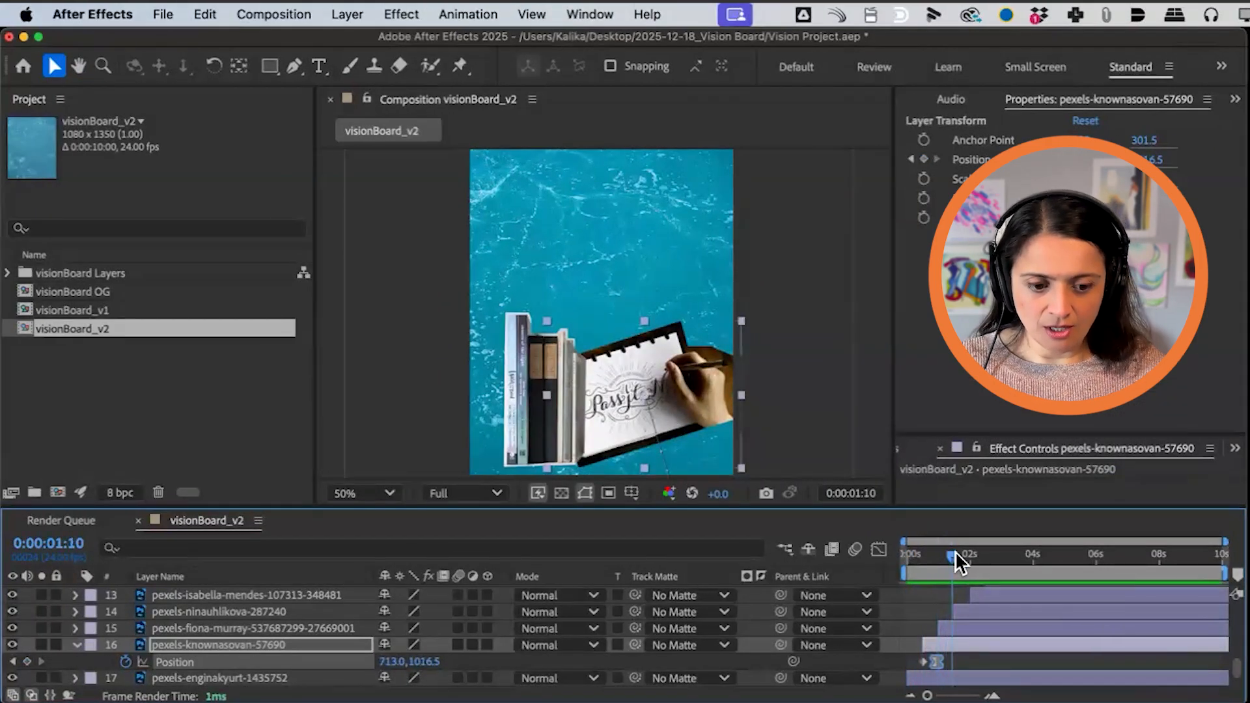
click(219, 627)
key(p)
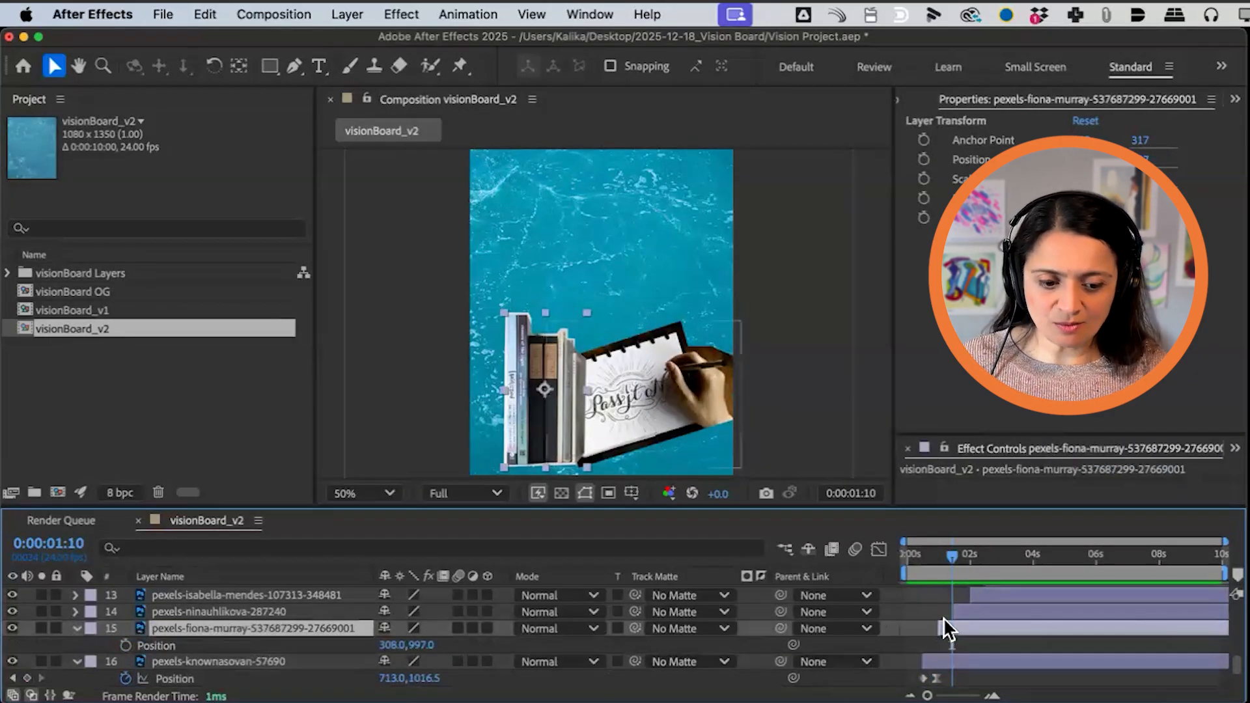
click(126, 645)
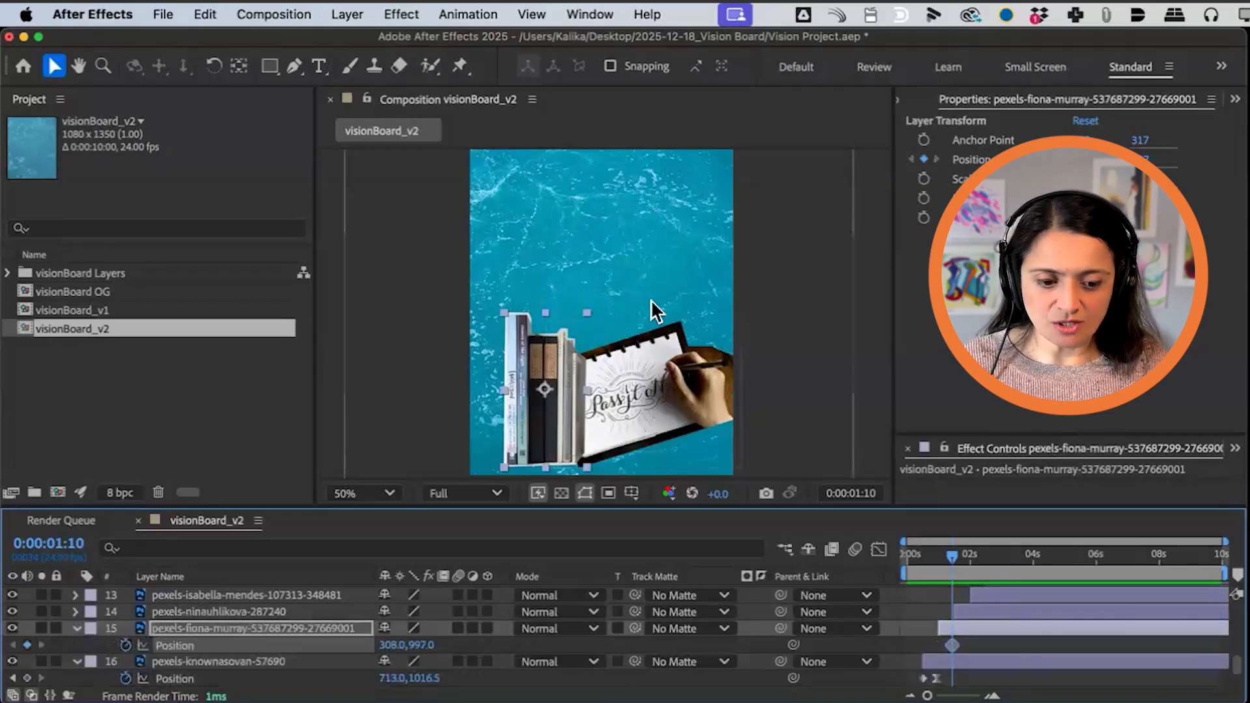
Step: At 0:00:01:00, move the books image straight down off the canvas to about 308, 1693 as its starting Position keyframe
drag(948, 553, 938, 555)
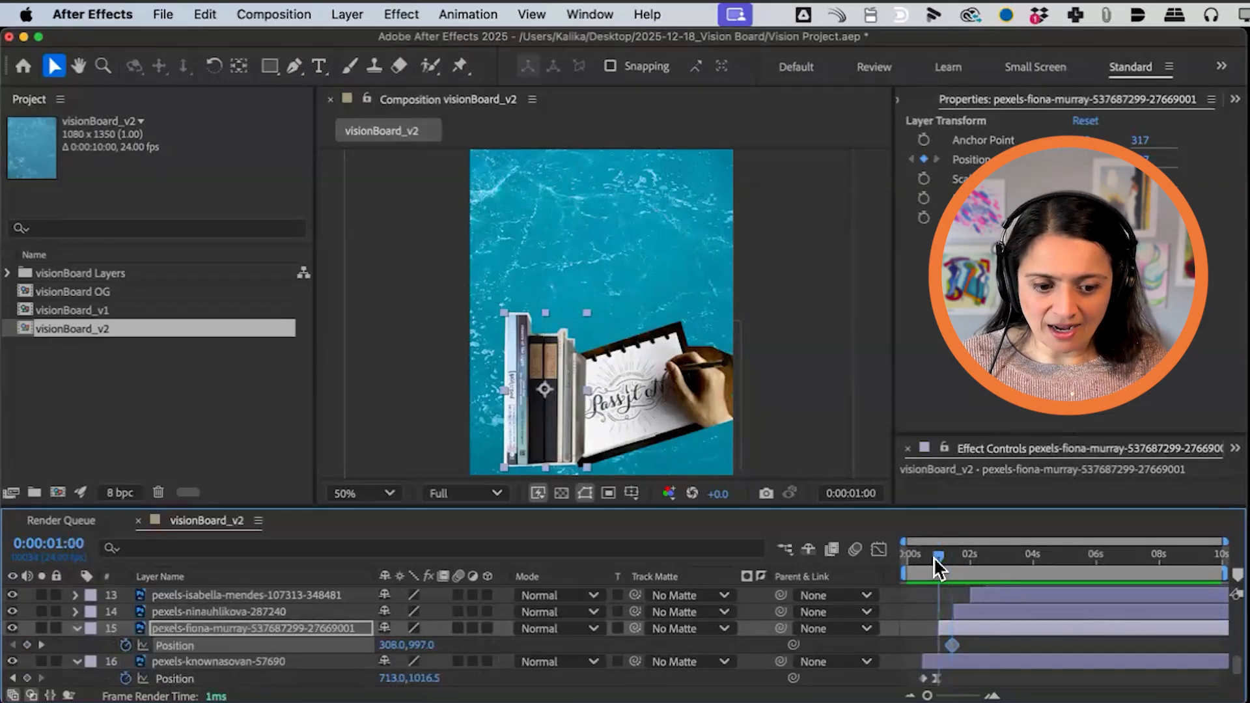
drag(518, 438, 514, 594)
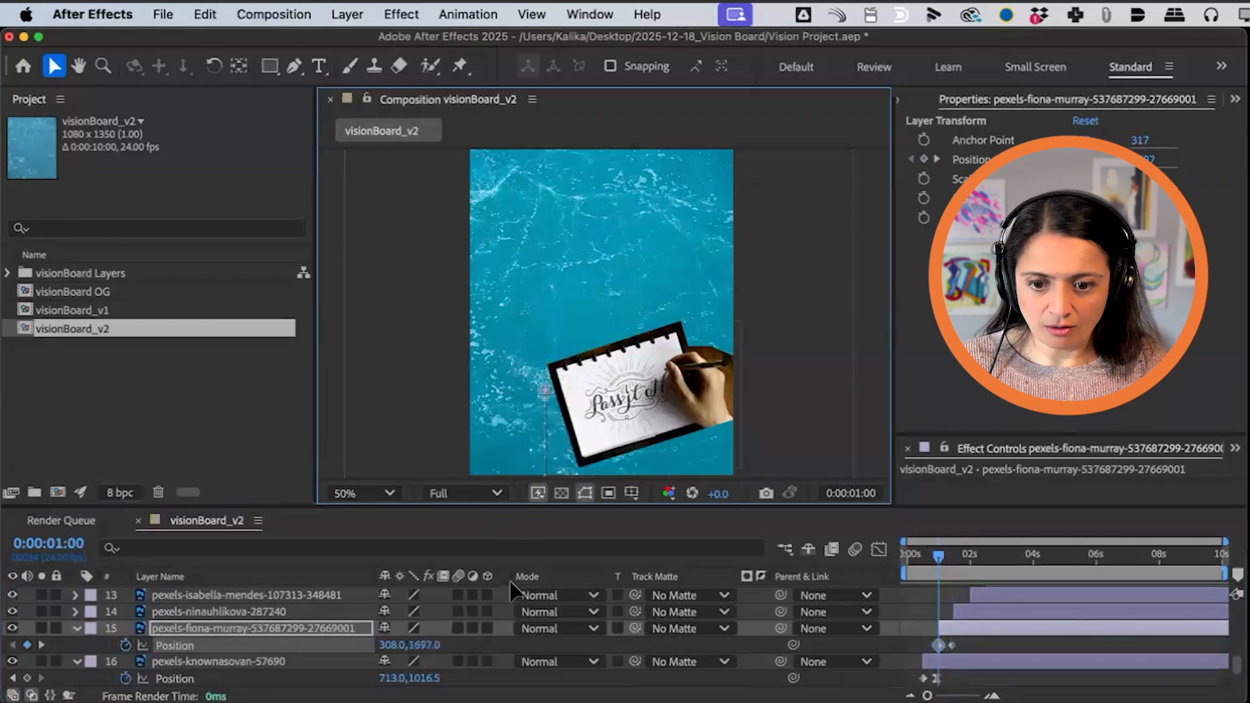
Step: Add a Scale keyframe at 100% to the hiker photo on layer 14 at 0:00:01:22, ten frames after the layer starts
click(964, 613)
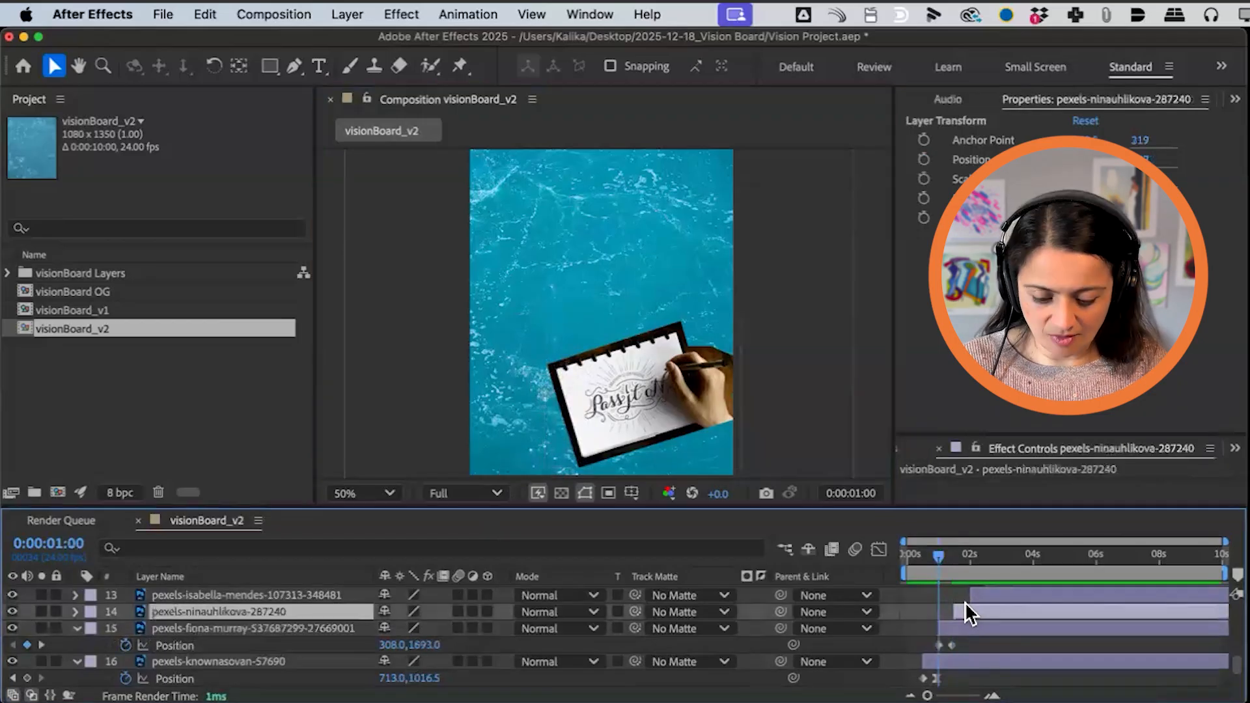
key(i)
key(shift+Page_Down)
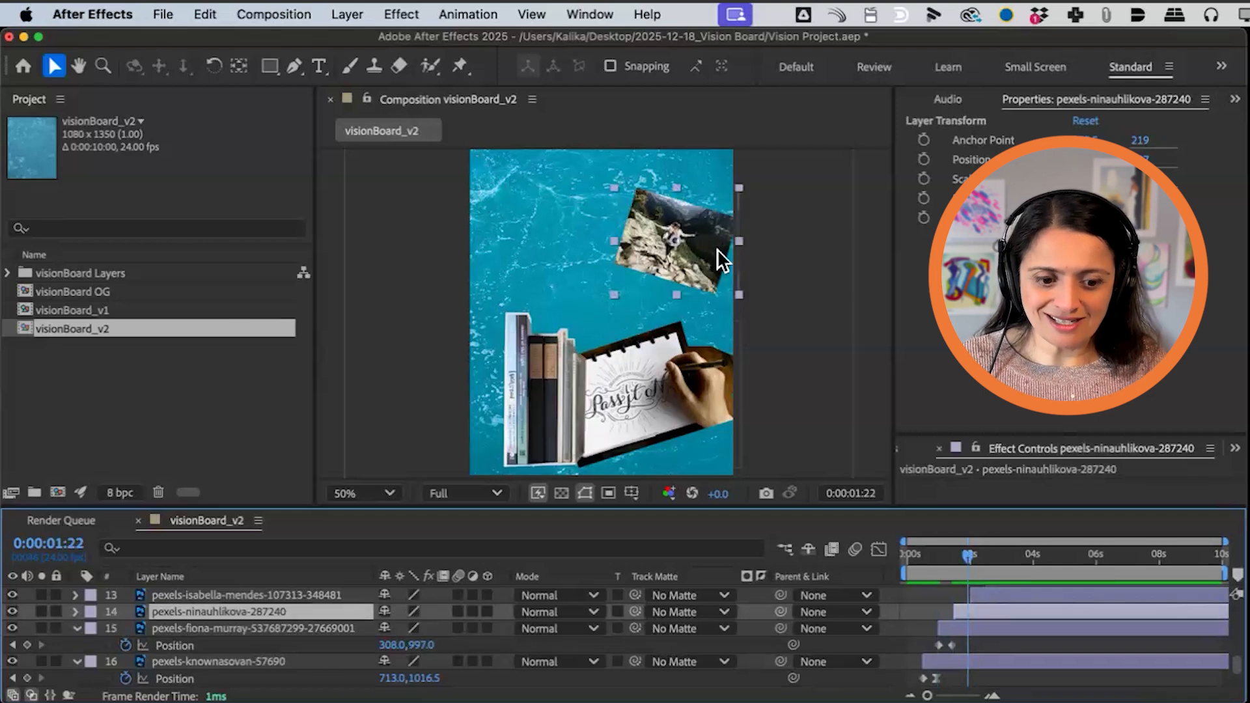
key(s)
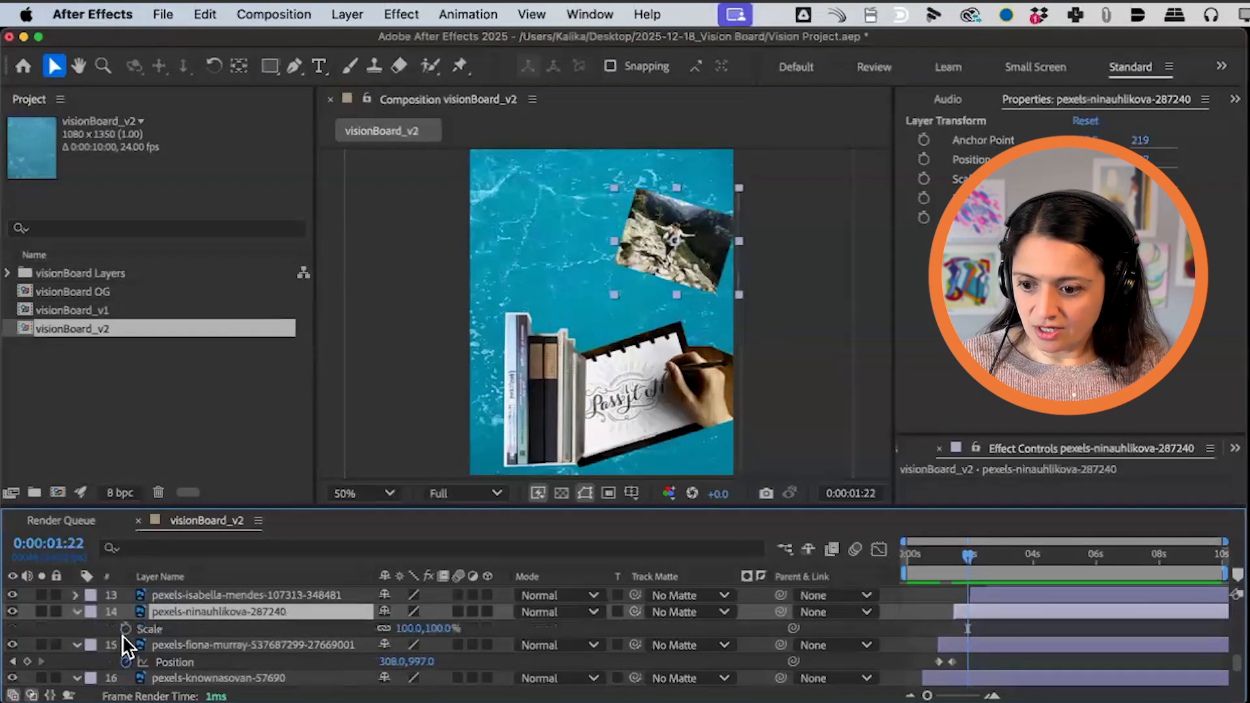
key(alt+shift+s)
Step: At 0:00:01:12, set the hiker photo's Scale to 20% as its starting keyframe
drag(965, 555, 953, 557)
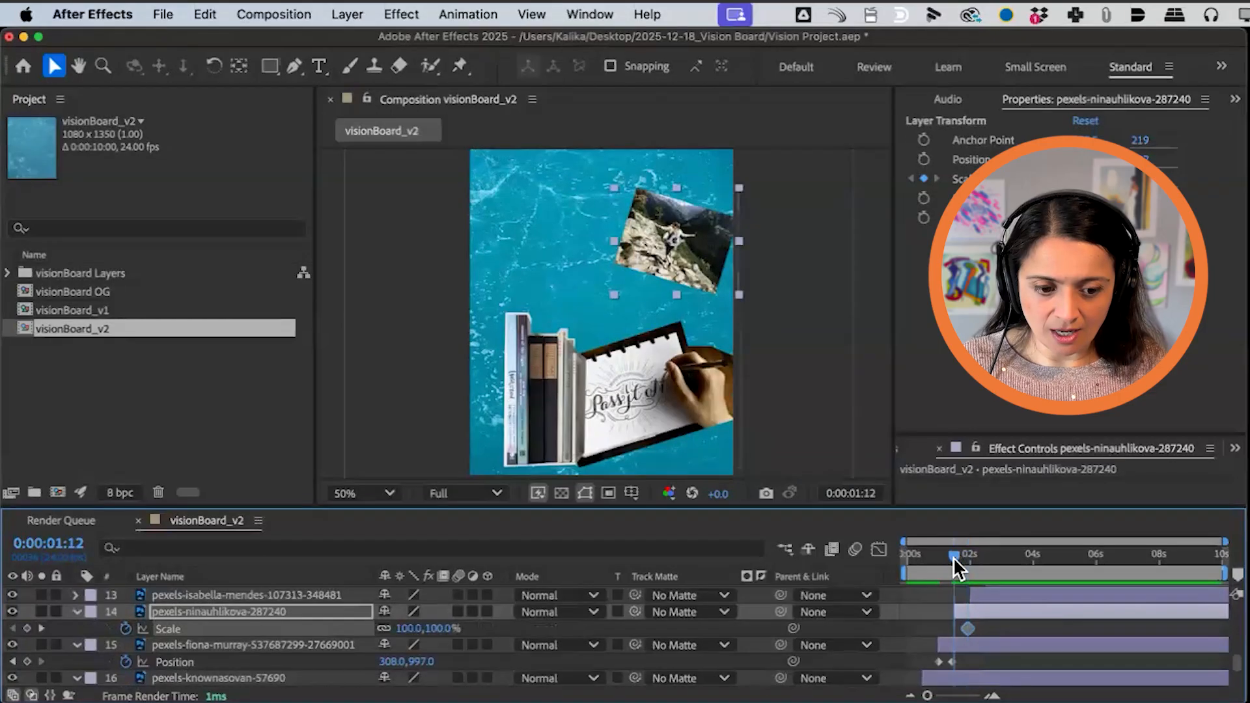
click(410, 629)
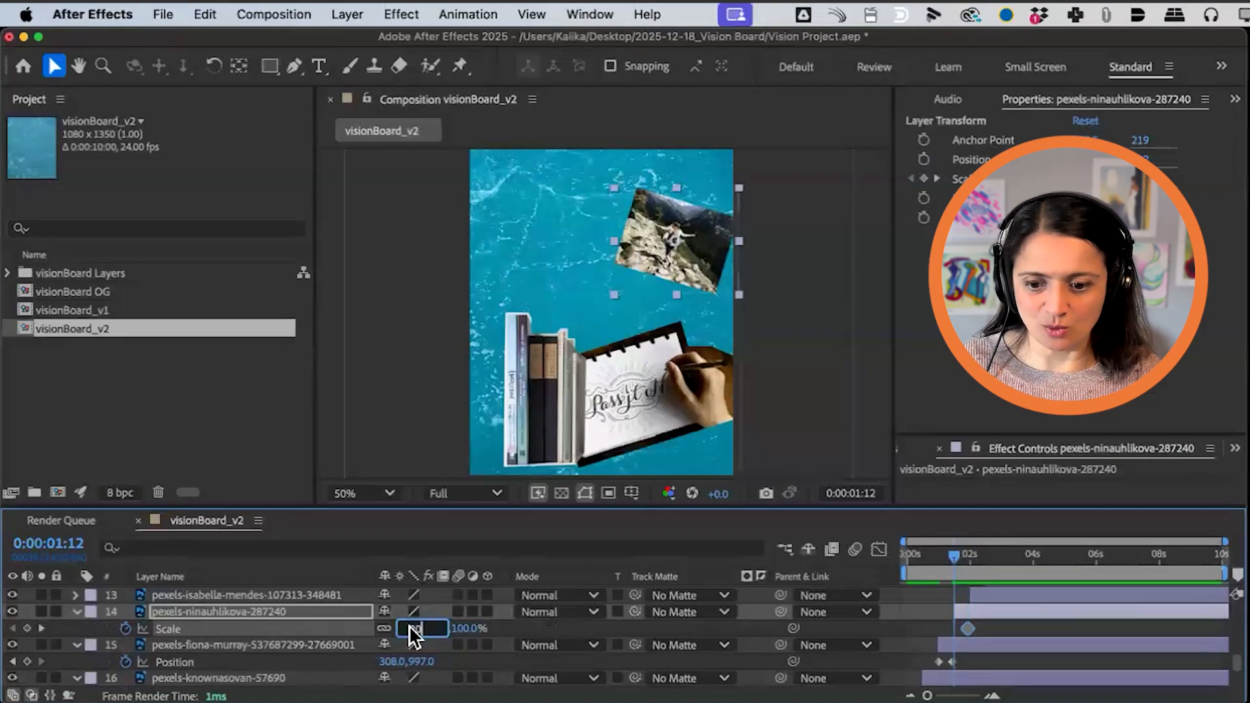
text(20)
key(Return)
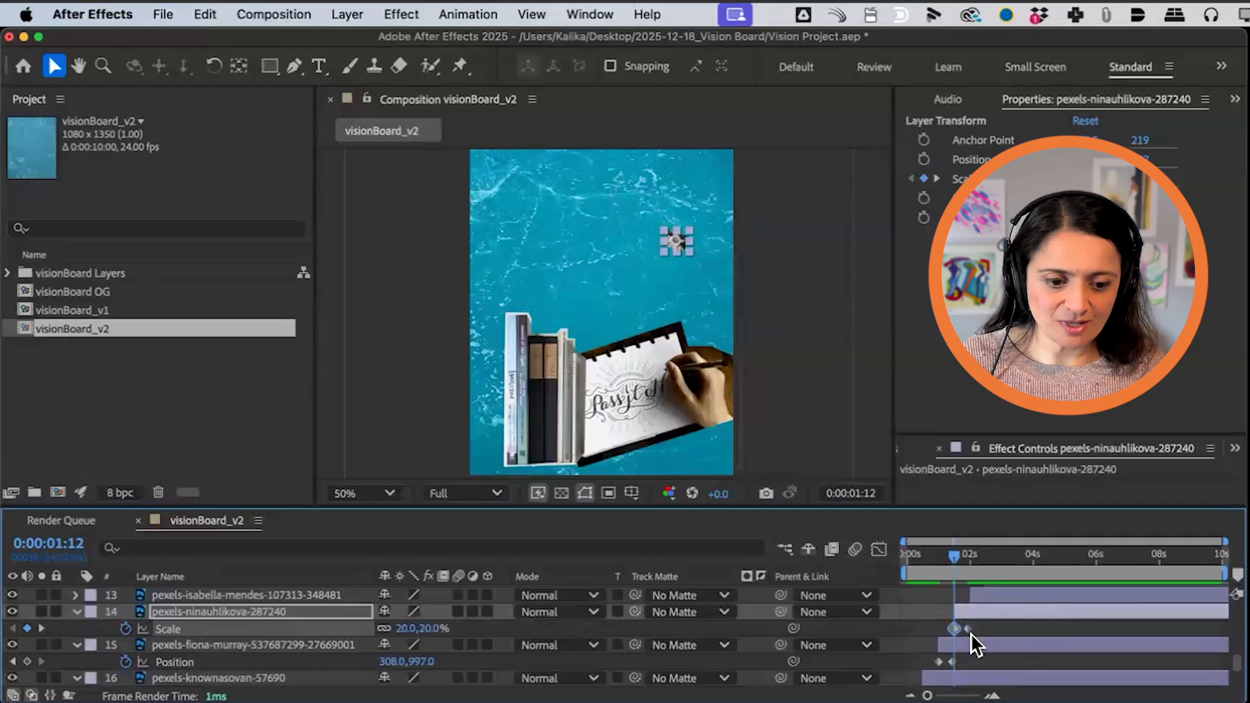
Step: Apply Easy Ease to the hiker photo's ending Scale keyframe and the books image's ending Position keyframe
key(F9)
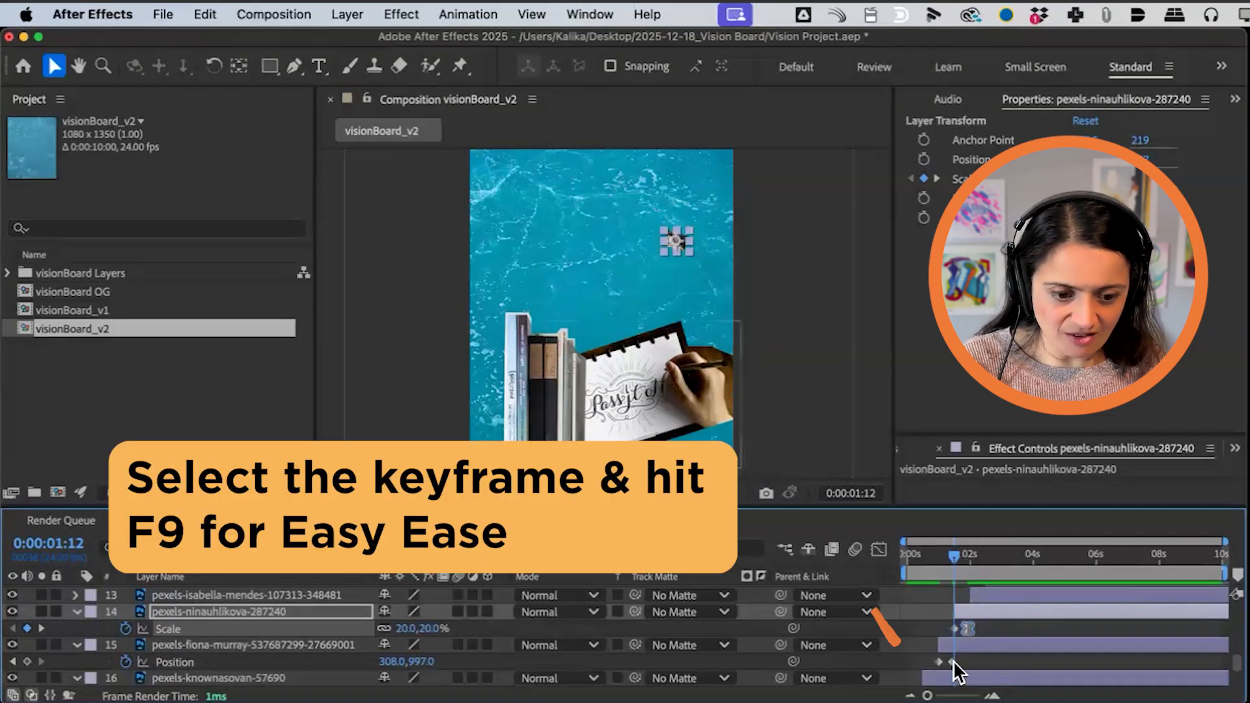
click(952, 662)
key(F9)
Step: Add a Position keyframe to the airplane image on layer 13 at 0:00:02:10
drag(953, 555, 971, 561)
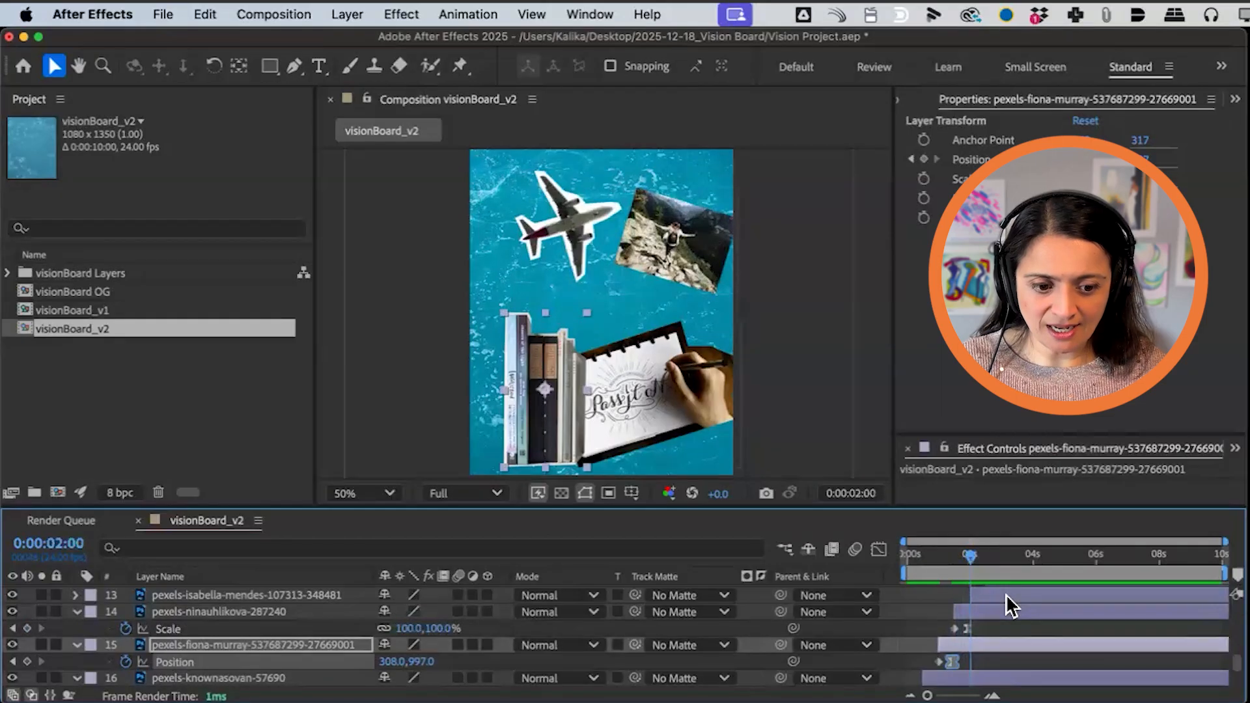
click(237, 598)
scroll(237, 598, up, 1)
key(space)
key(p)
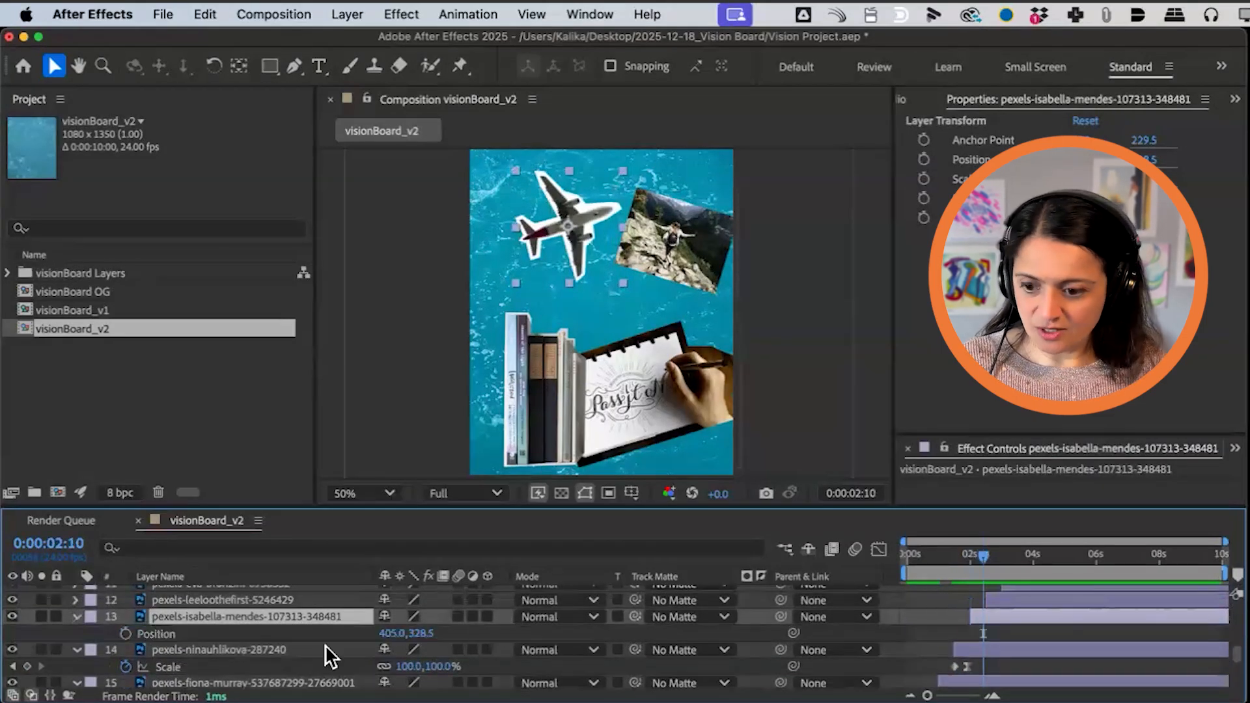
key(alt+shift+p)
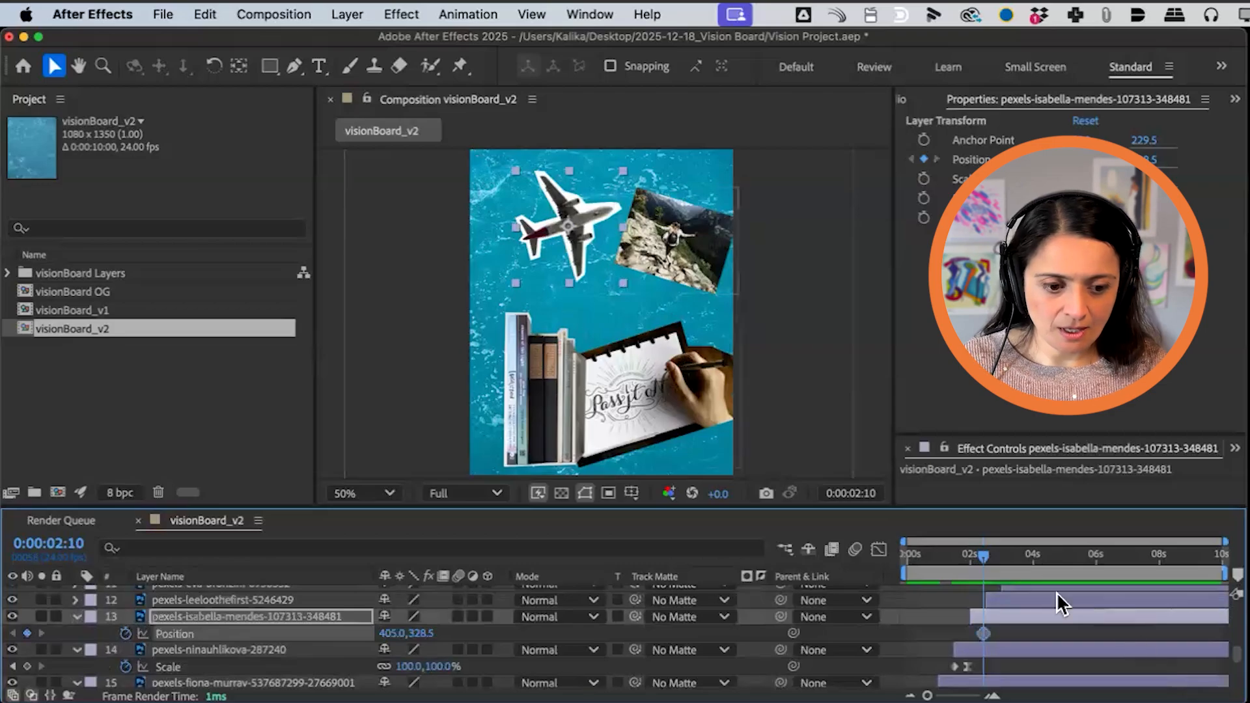
Step: At 0:00:02:00, move the airplane off the canvas's left edge to about -235, 576.5 and Easy Ease its ending Position keyframe
drag(985, 557, 970, 557)
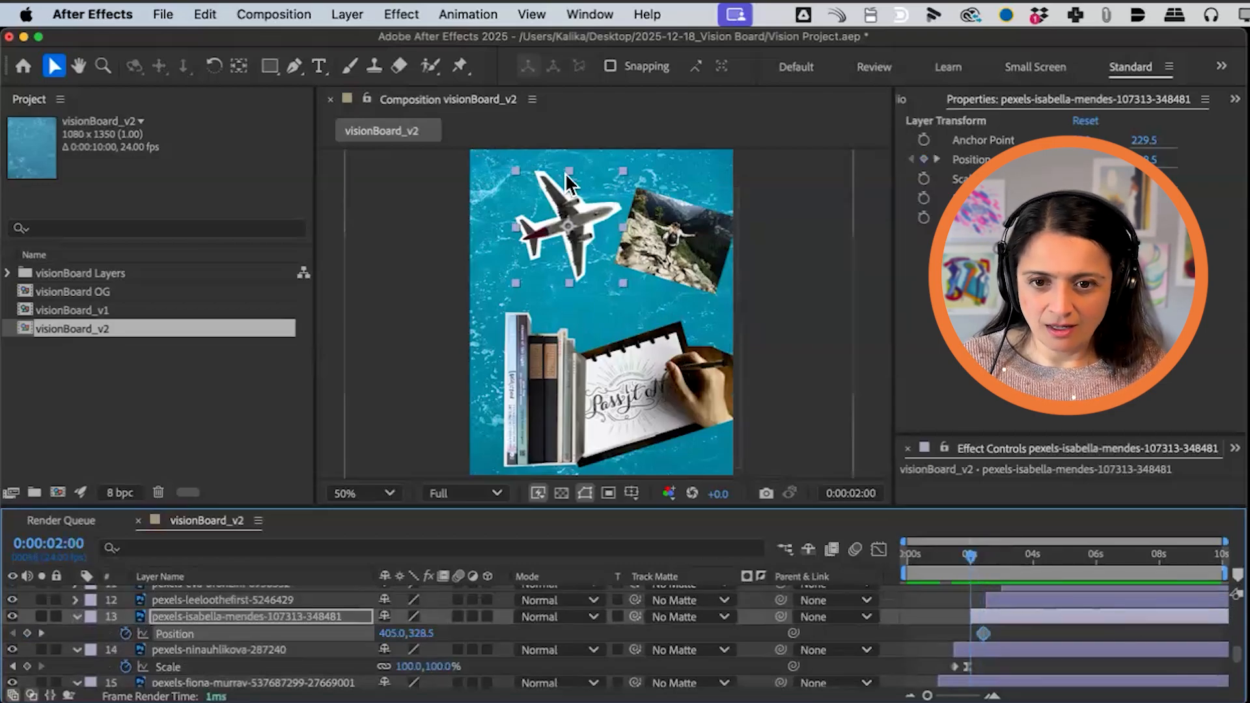
drag(598, 220, 443, 280)
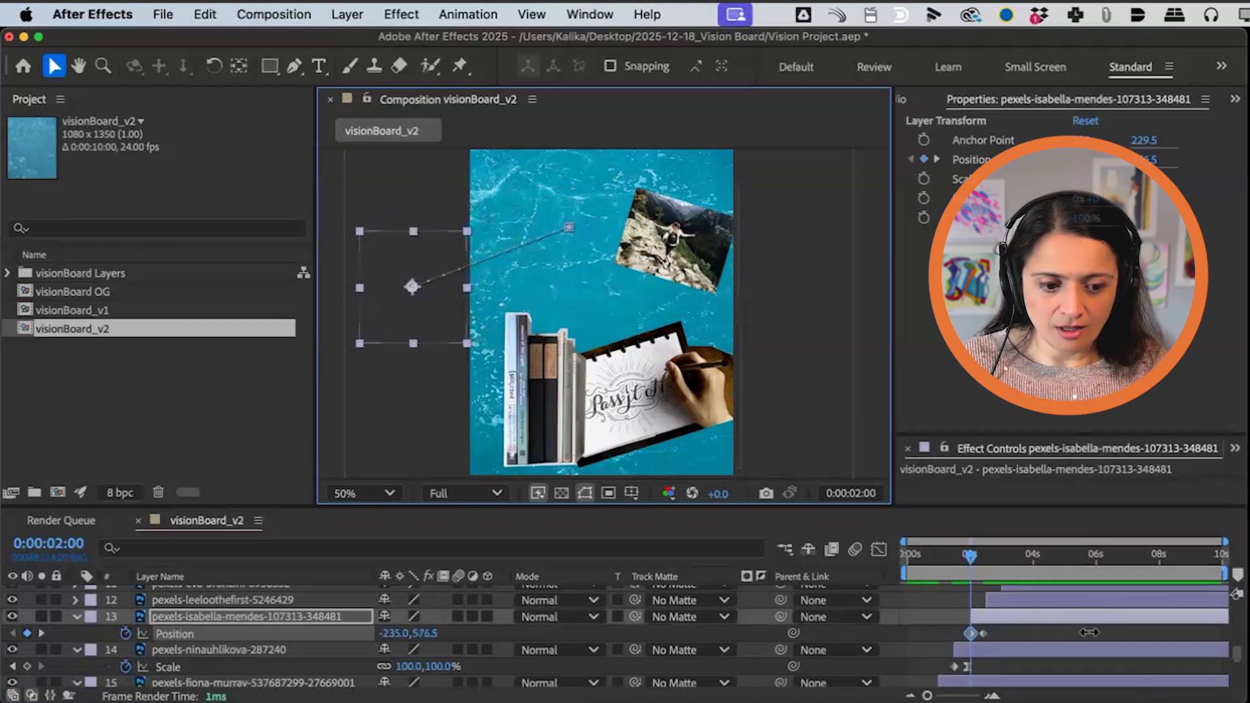
click(982, 557)
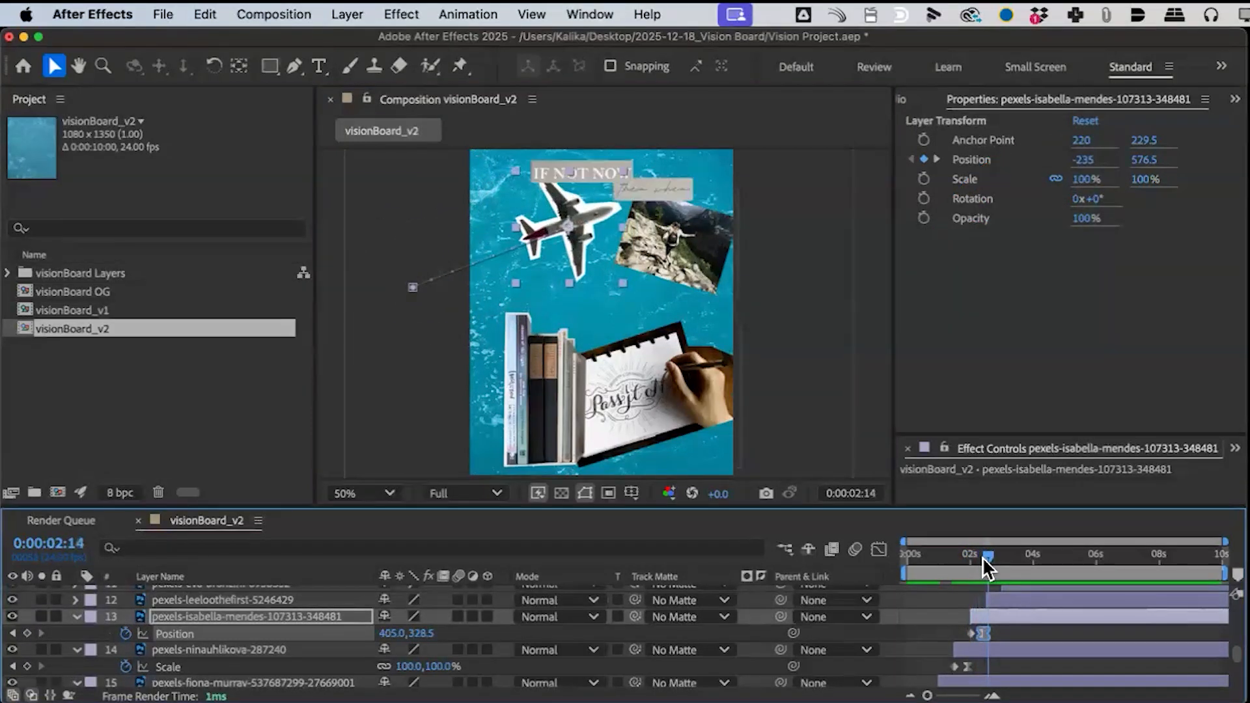
Step: Keyframe the IF NOT NOW text's Position on layer 12 from off-canvas at about 1459, 140 at 0:00:02:12 to its current place at 0:00:03:00
drag(983, 558, 996, 558)
click(287, 601)
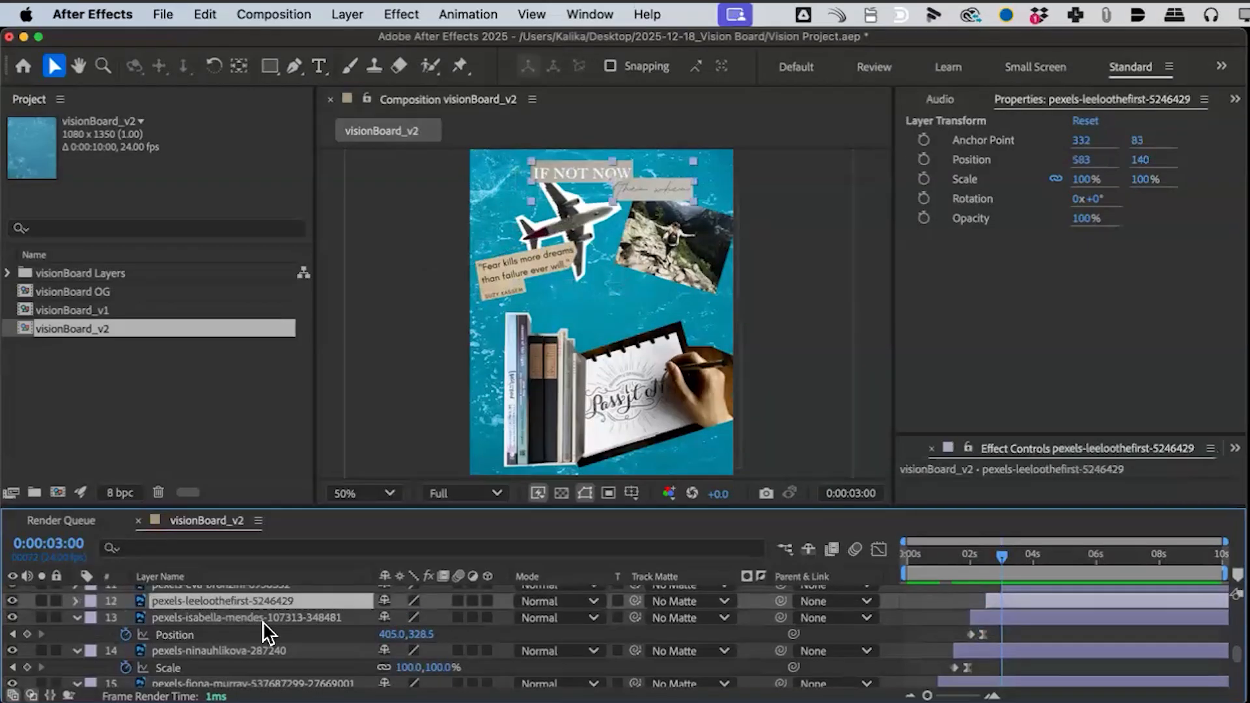
key(p)
click(125, 644)
key(i)
drag(642, 192, 851, 193)
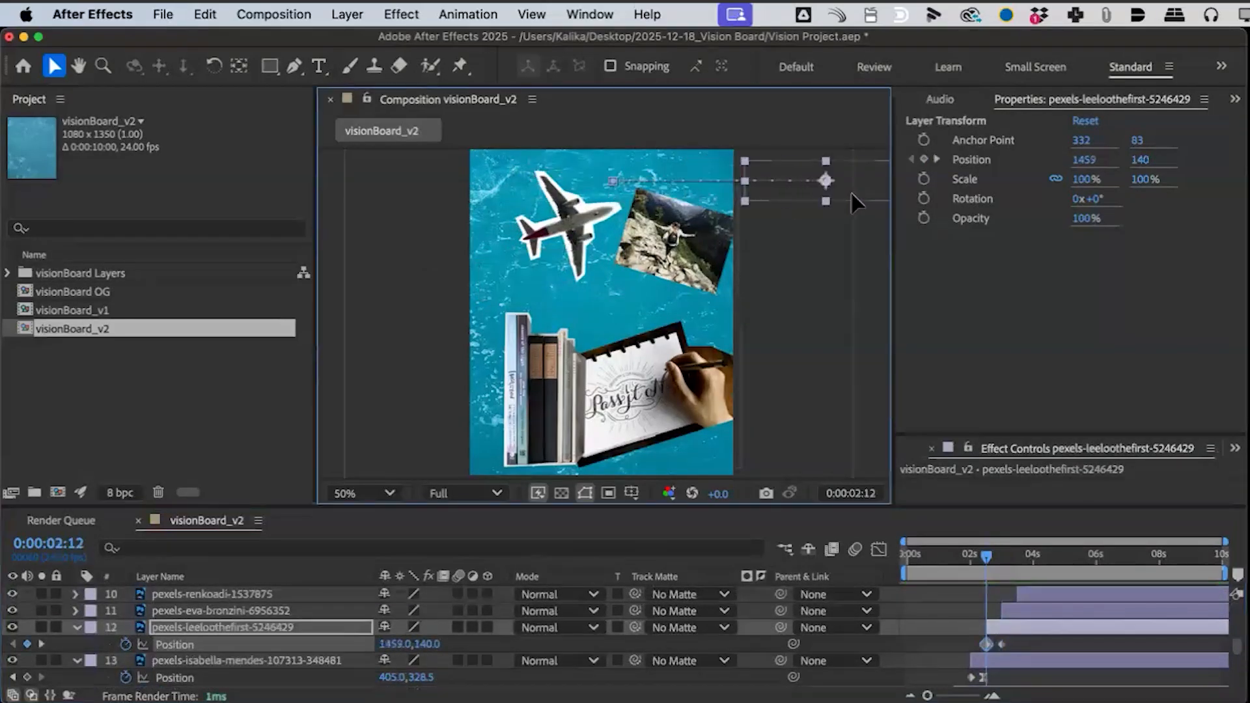
Step: Keyframe the Scale of the quote image on layer 11, from a greatly reduced size at 0:00:03:00 to 100% at 0:00:03:10
click(1022, 616)
key(s)
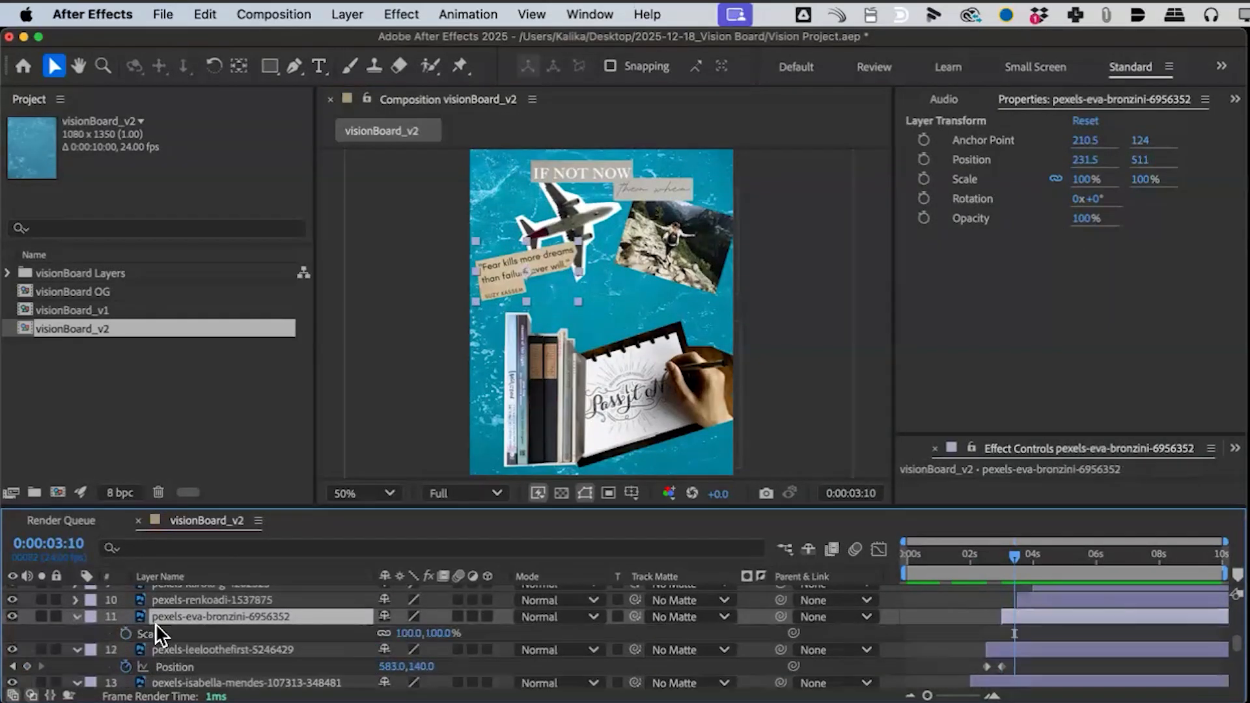
click(127, 634)
key(i)
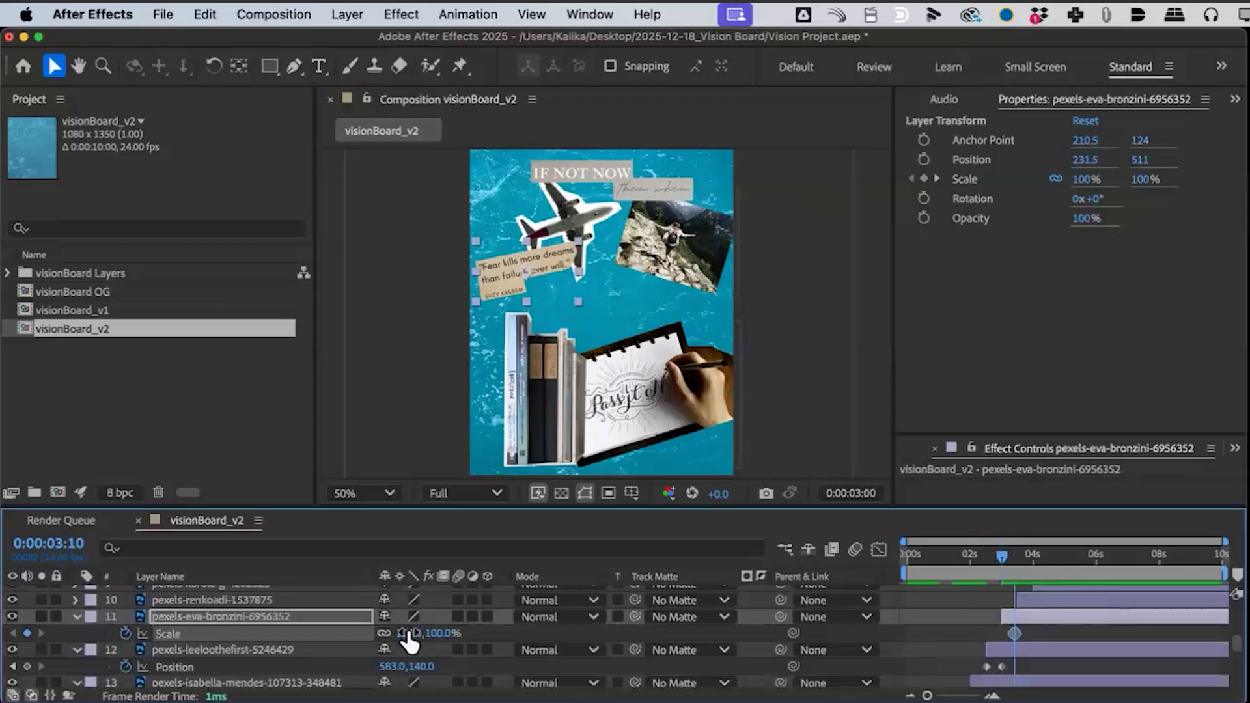
click(407, 633)
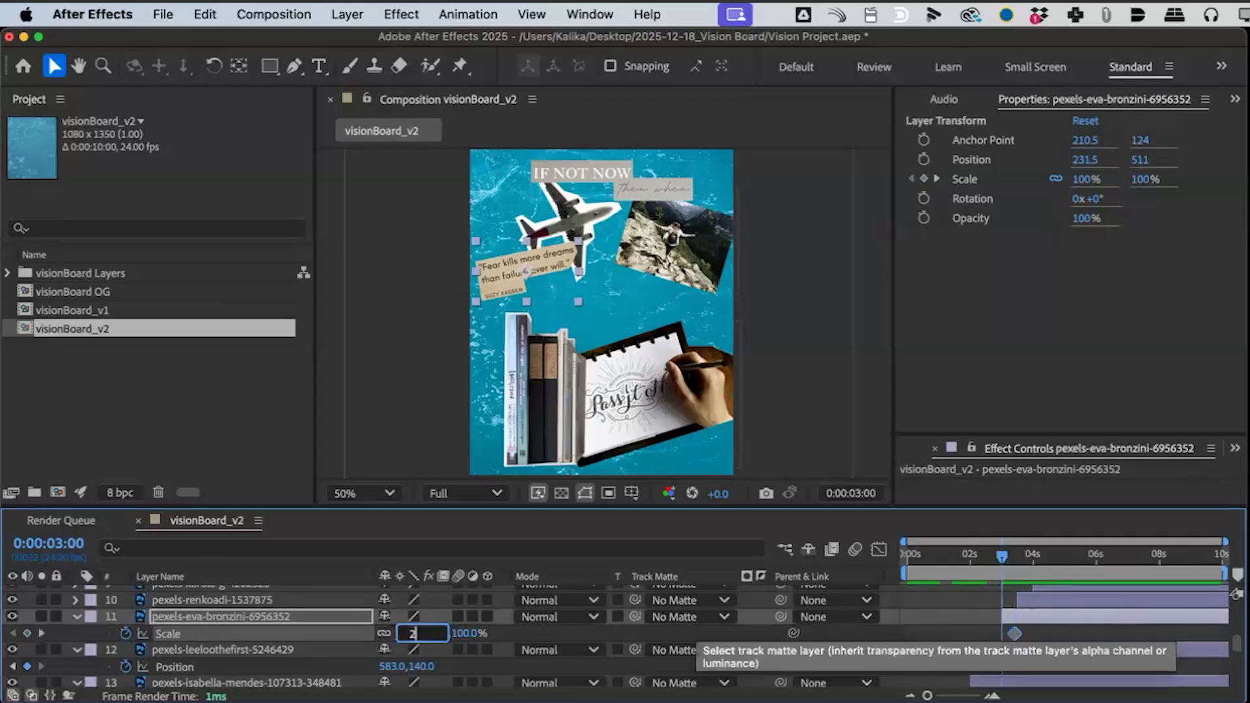
text(2)
key(Return)
Step: Add a Scale keyframe at 100% to the Enjoy Today image on layer 10 at 0:00:03:22
drag(1007, 554, 1017, 554)
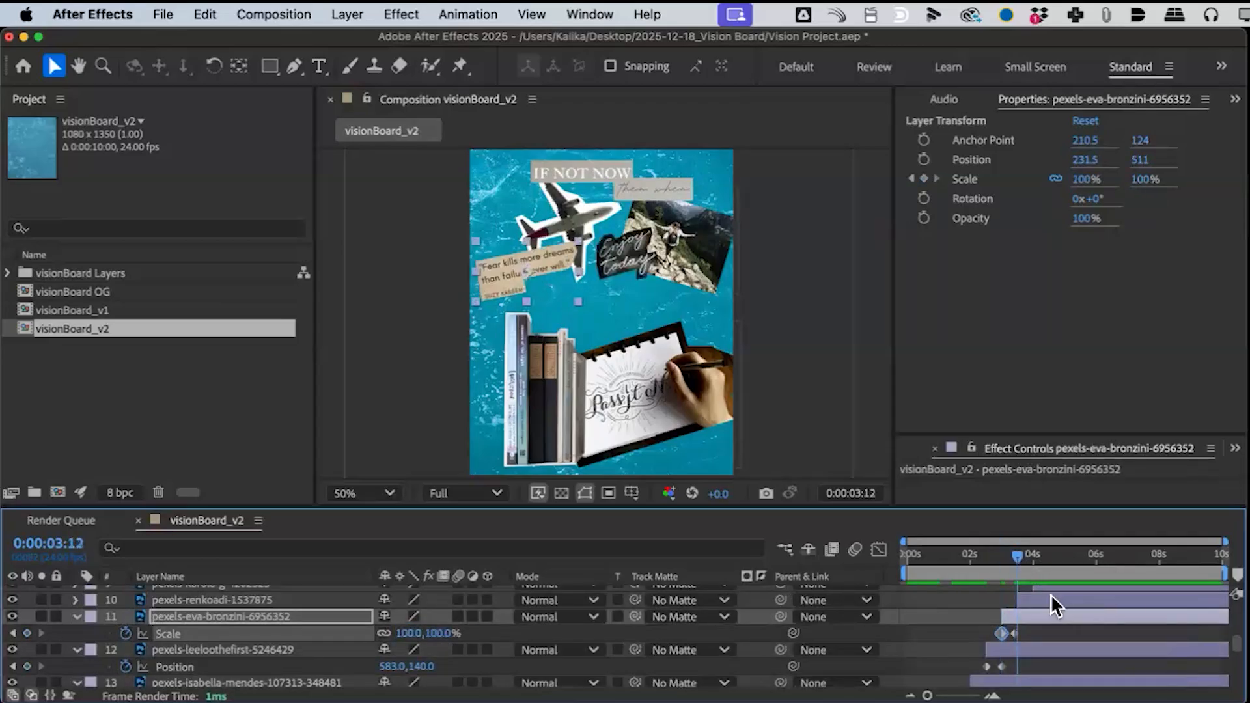
click(210, 605)
key(p)
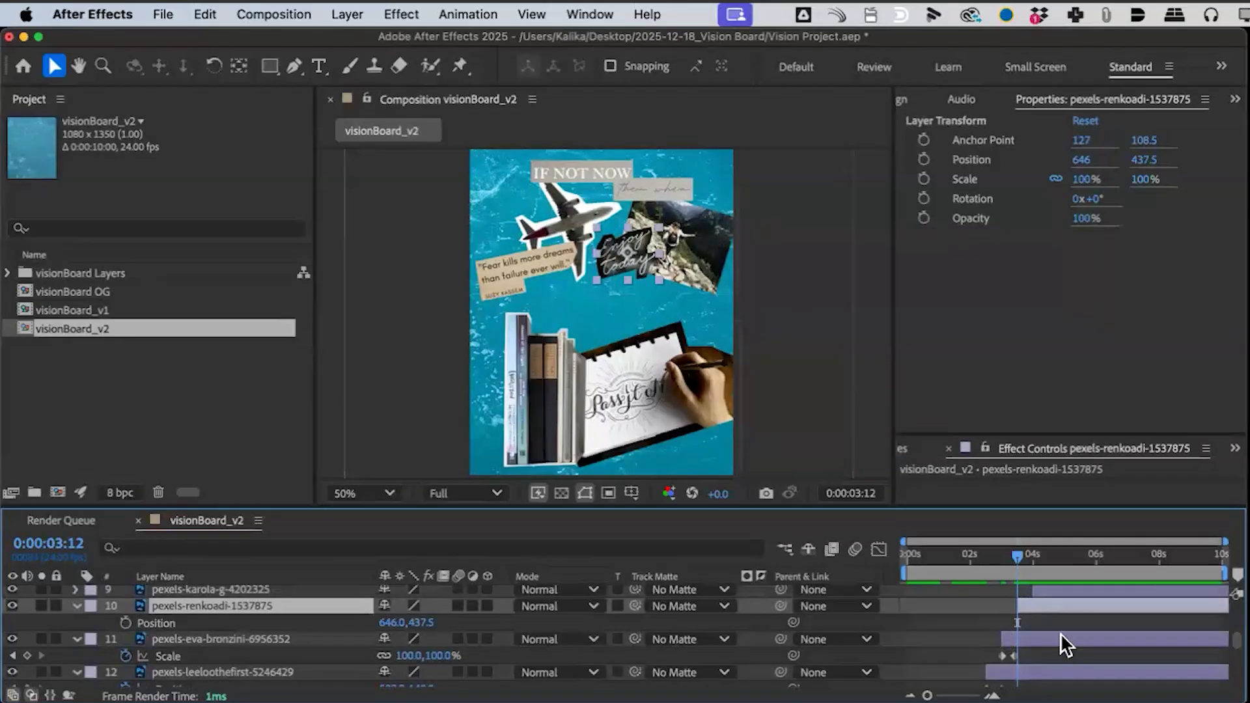
key(shift+Page_Down)
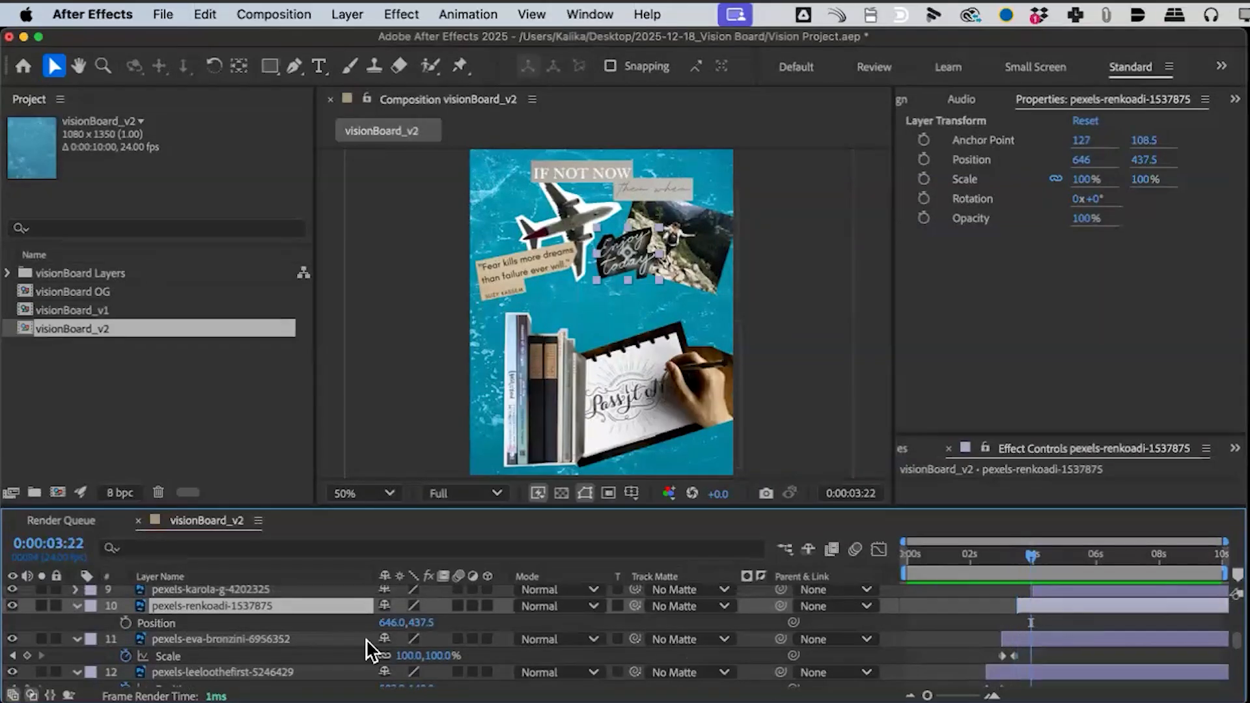
key(s)
click(126, 623)
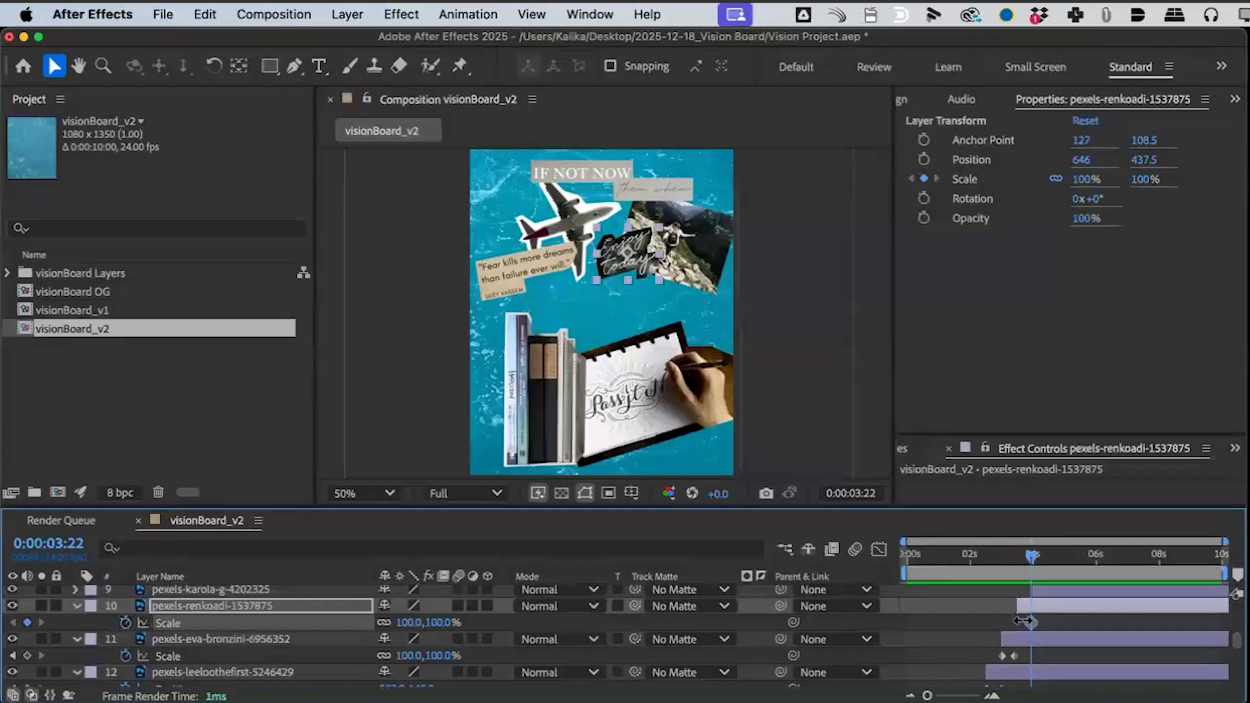
Step: At 0:00:03:12, set the Enjoy Today image's Scale to 20% as its starting keyframe
key(shift+Page_Up)
click(407, 623)
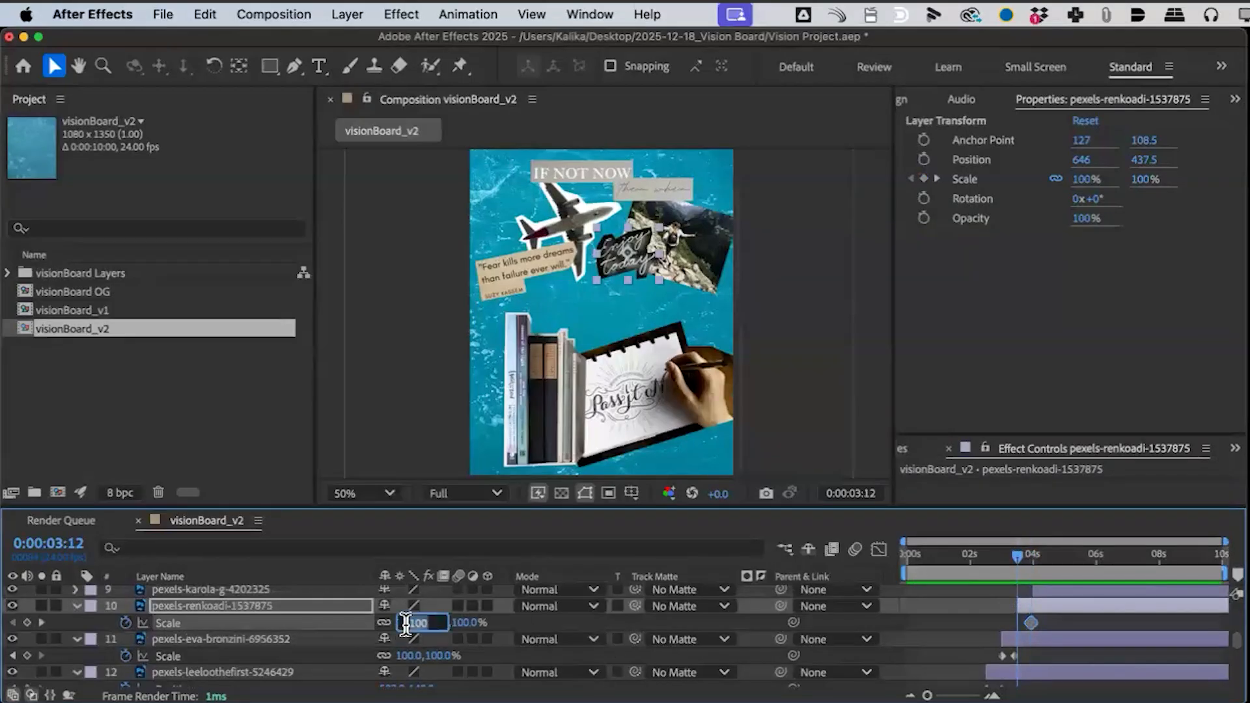
key(Return)
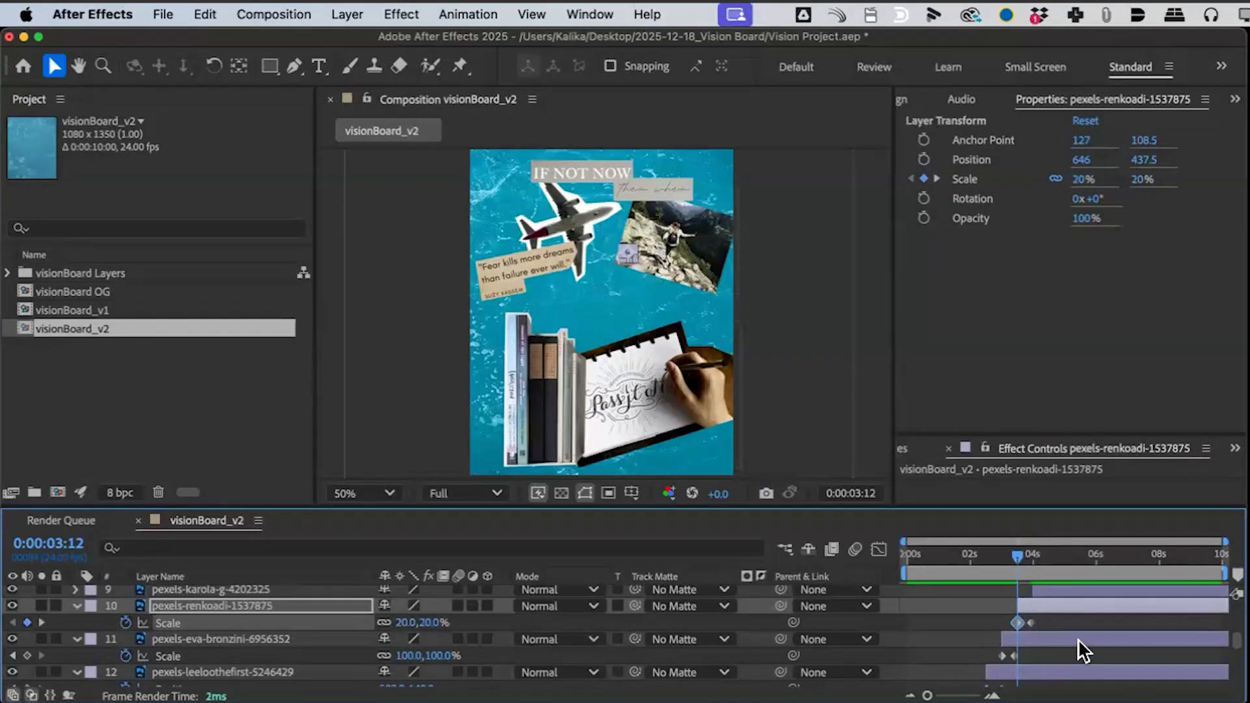
Step: Apply Easy Ease to the ending Scale keyframes of layers 10 and 11 and the ending Position keyframe of layer 12
scroll(1078, 639, down, 1)
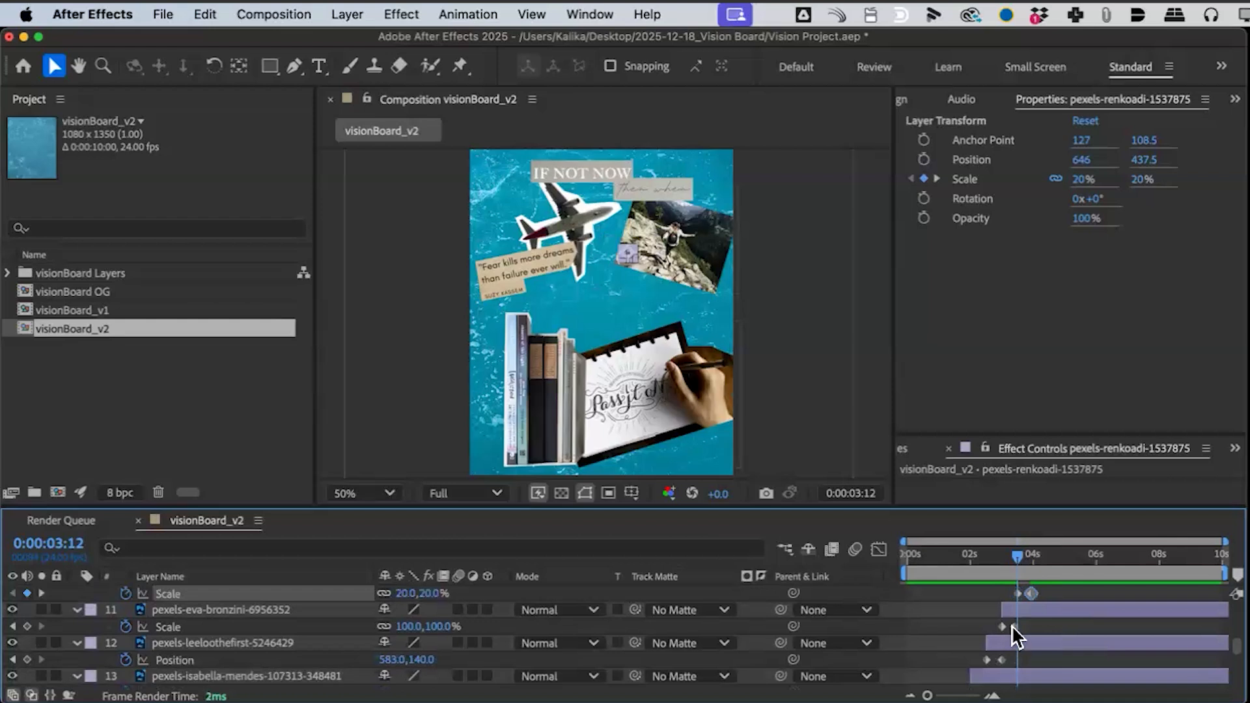
shift+click(1013, 625)
shift+click(1003, 659)
key(F9)
scroll(1055, 674, down, 1)
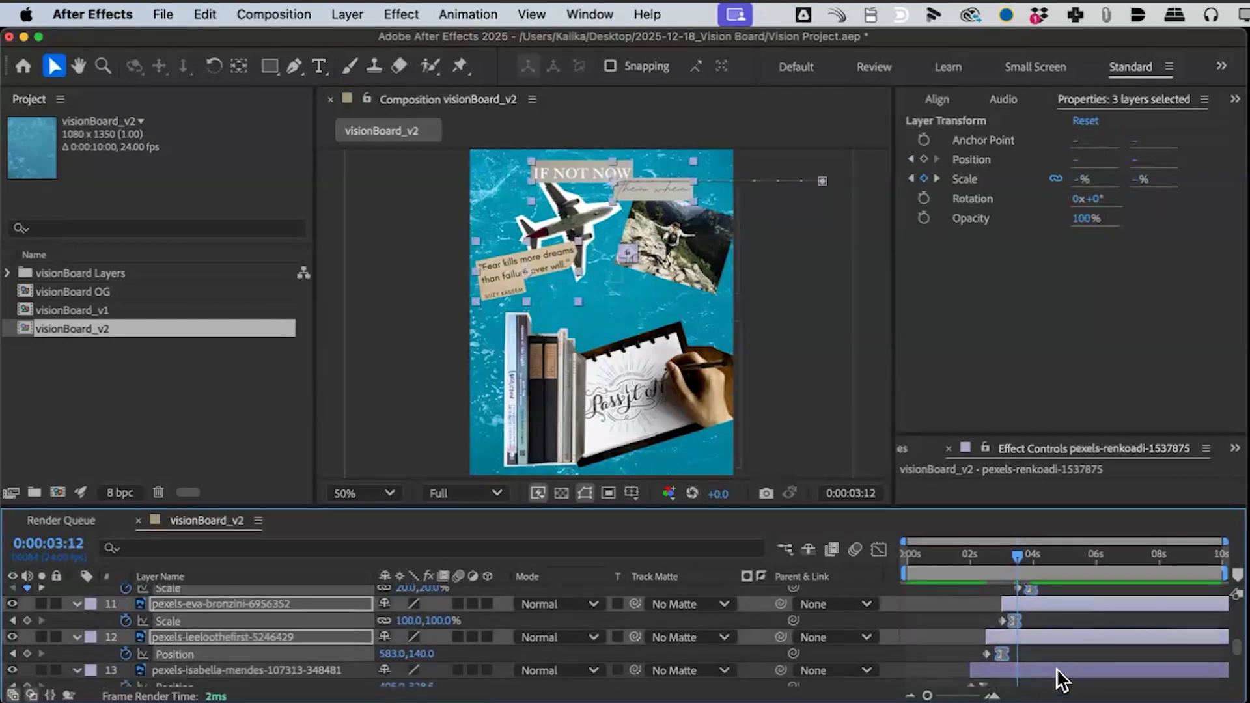
Step: At 0:00:04:12, move the anchor point of the vase image on layer 9 down to the vase's base, about y 418
scroll(1046, 660, up, 5)
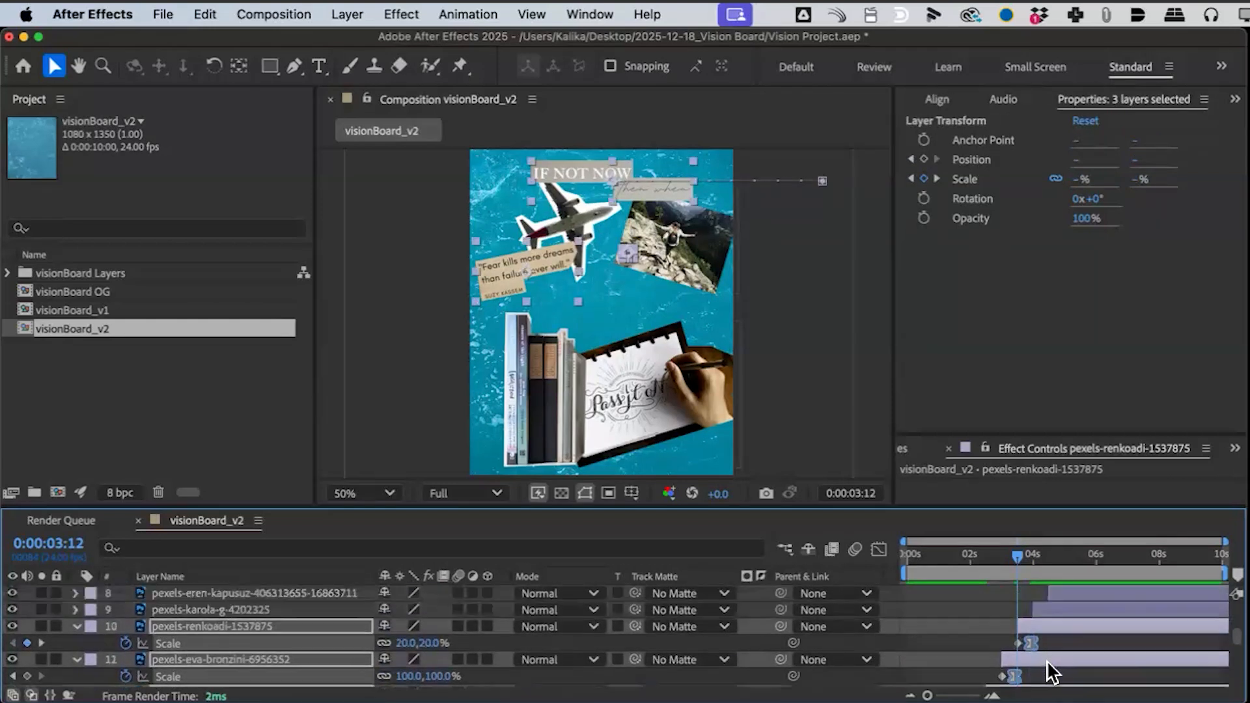
click(1059, 609)
key(i)
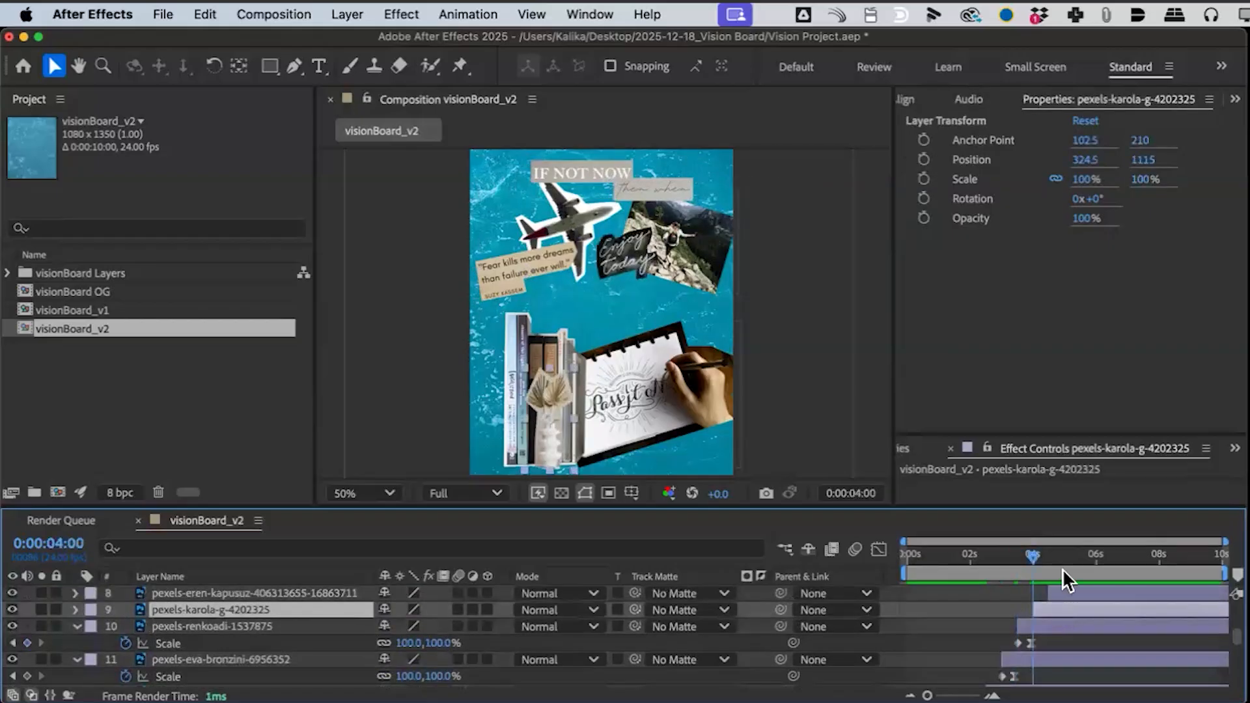
drag(1034, 555, 1046, 557)
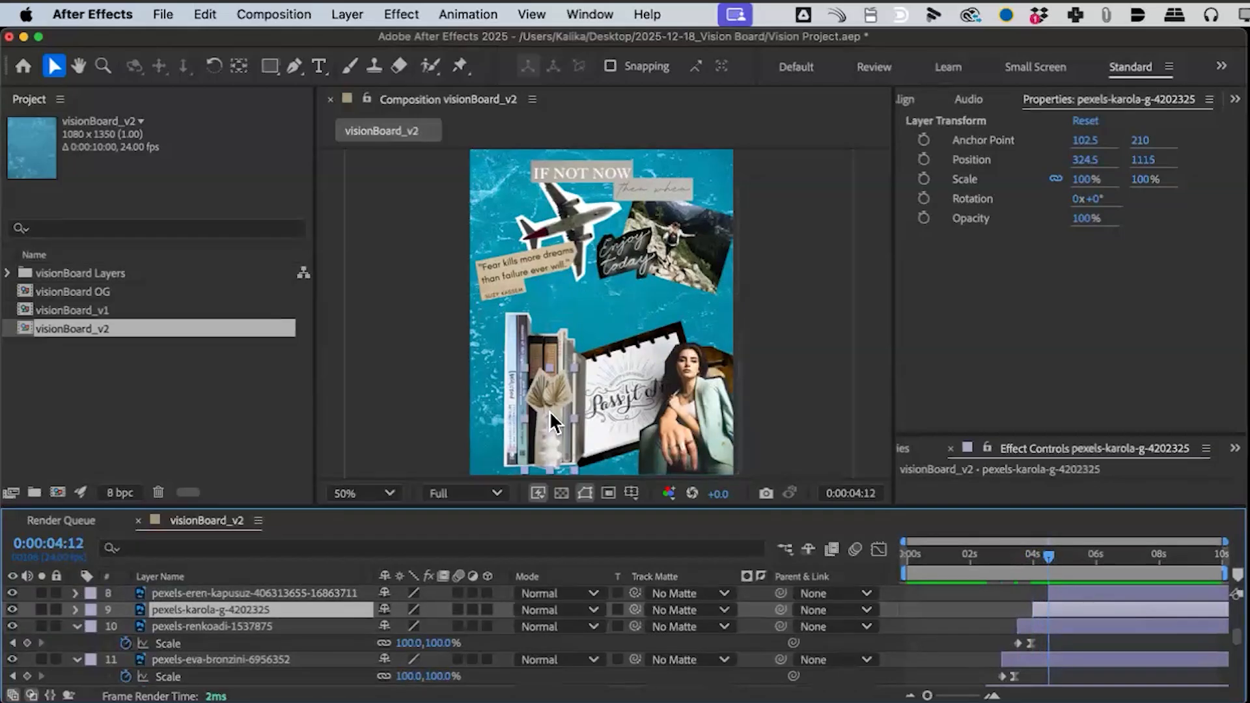
key(y)
drag(550, 423, 551, 479)
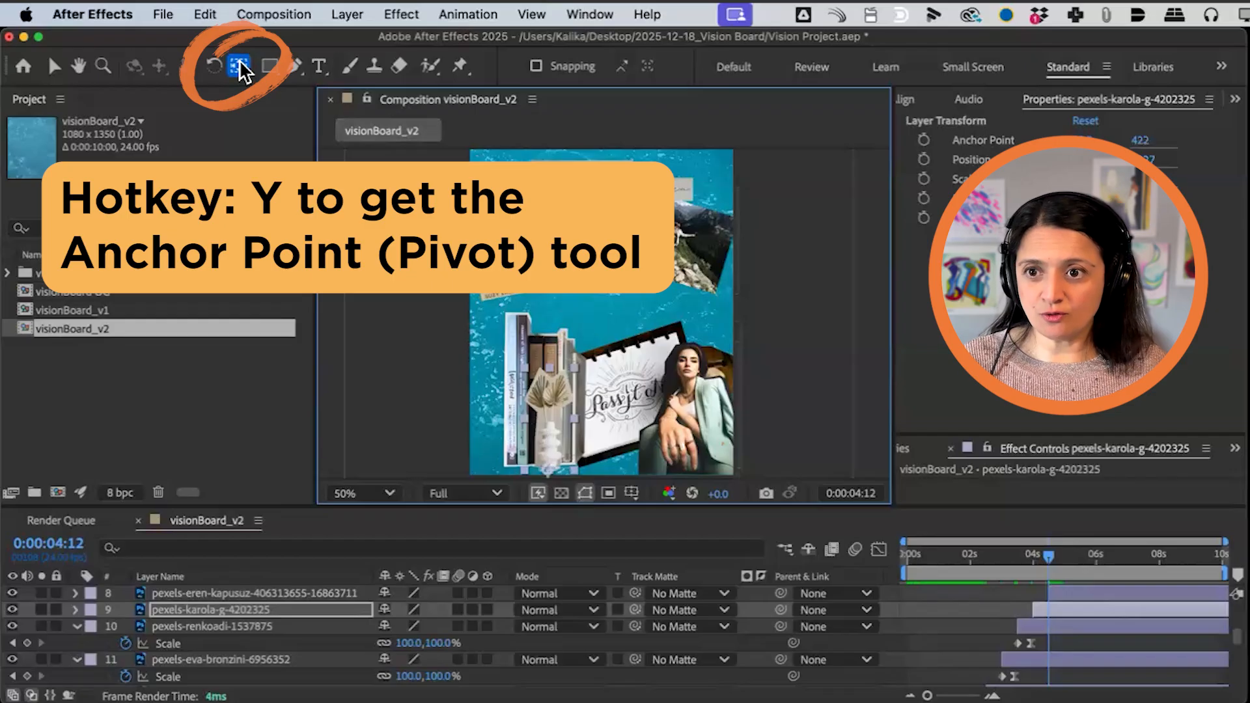
drag(548, 470, 547, 469)
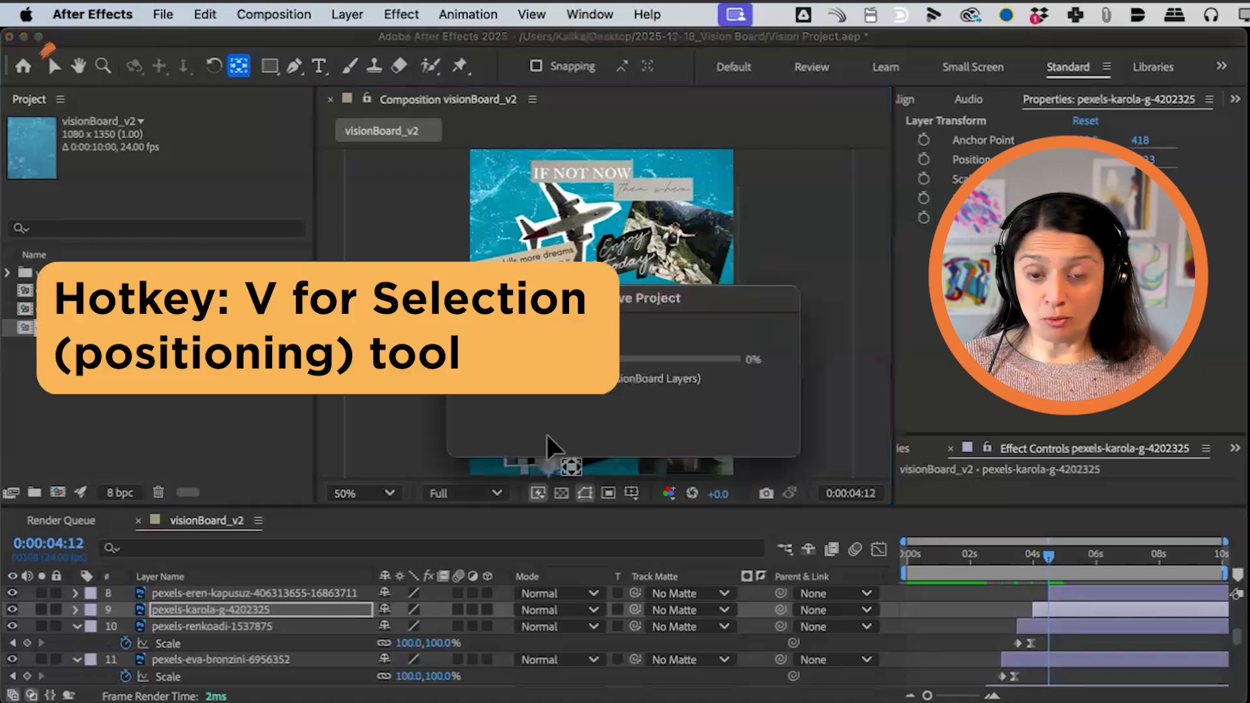
Step: Switch back to the Selection tool and add a Position keyframe to the vase image at 0:00:04:12
key(v)
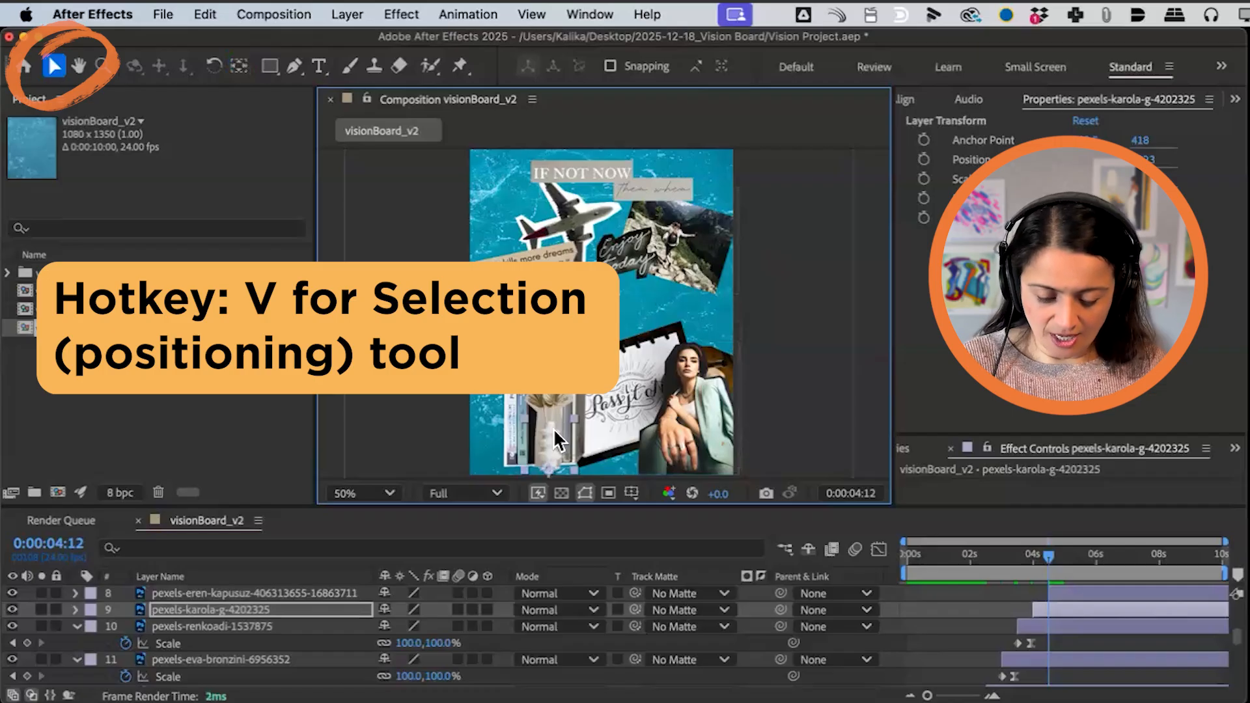
key(p)
click(124, 625)
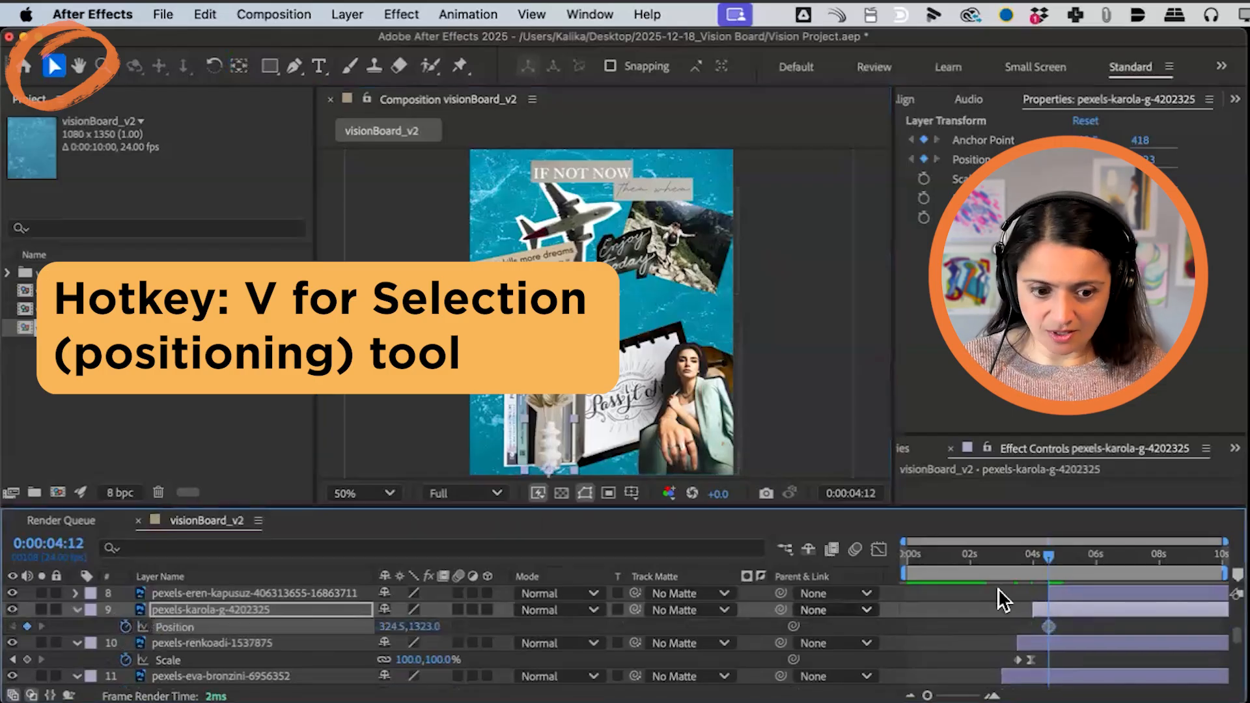
Step: At 0:00:04:00, move the vase image horizontally out past the board's left edge, to an x position of about -119.5
click(1034, 557)
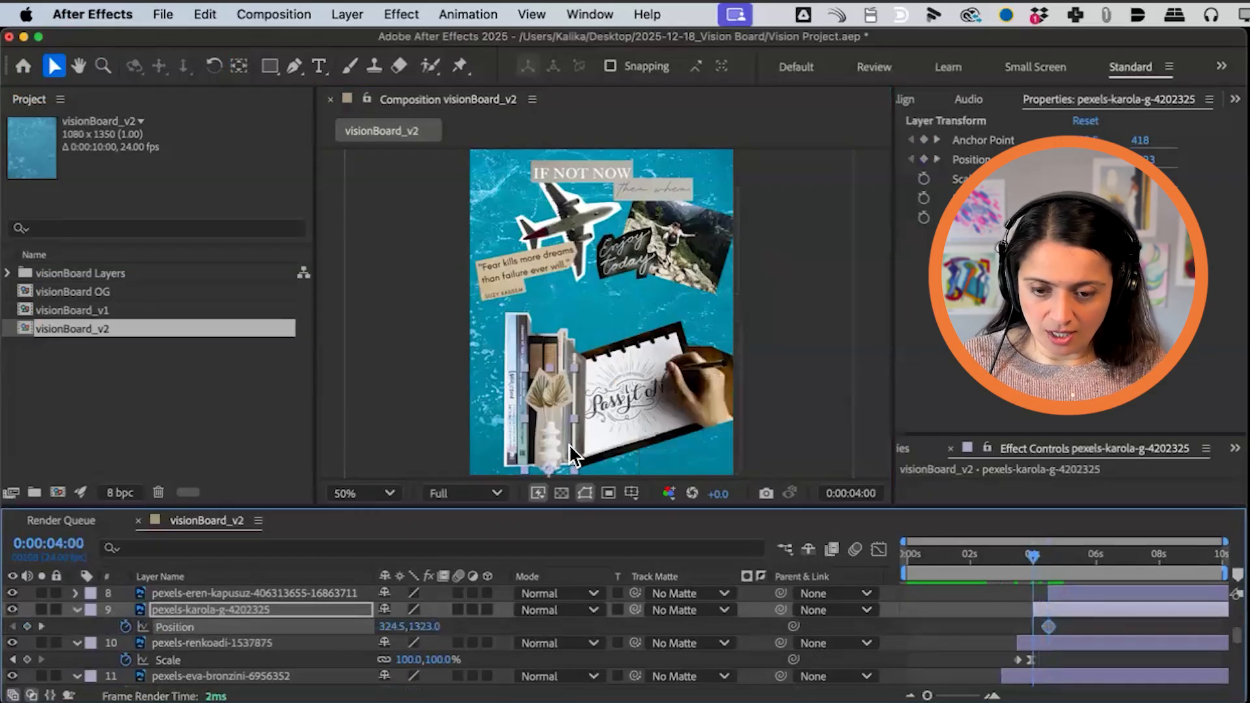
drag(549, 460, 440, 459)
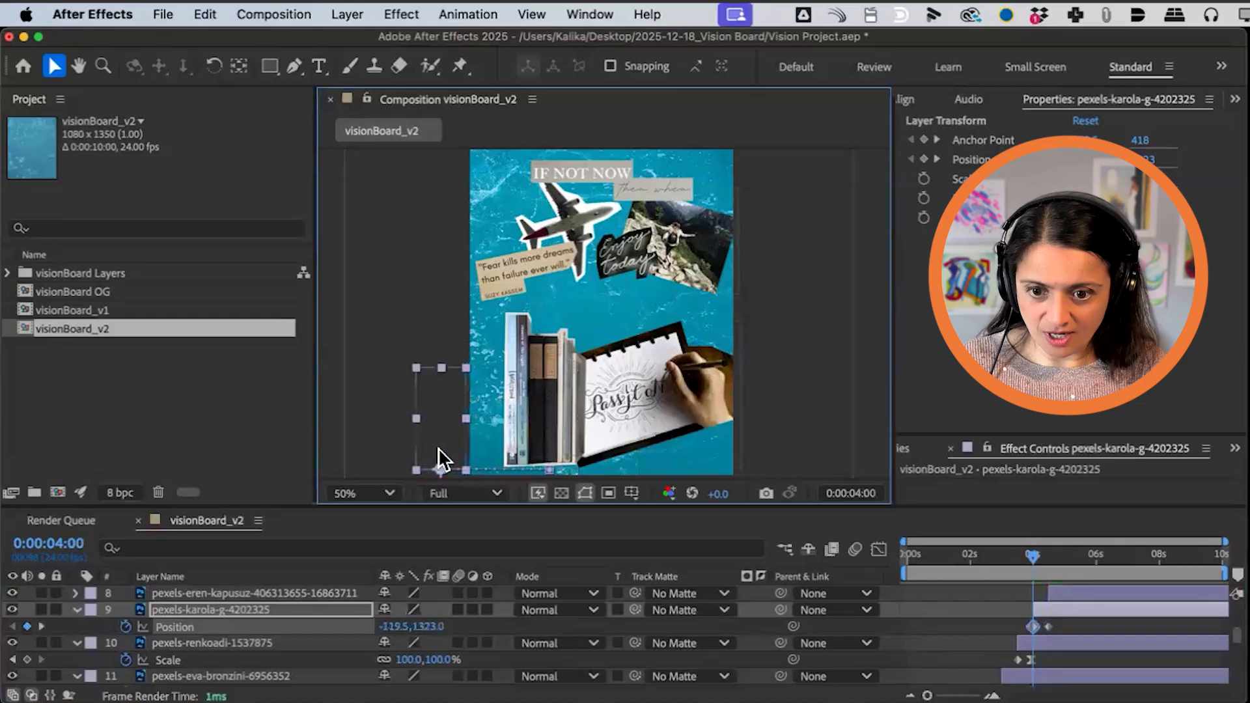
Step: At 0:00:04:12, reveal the vase layer's Rotation beneath its Position and add a Rotation keyframe
click(1048, 555)
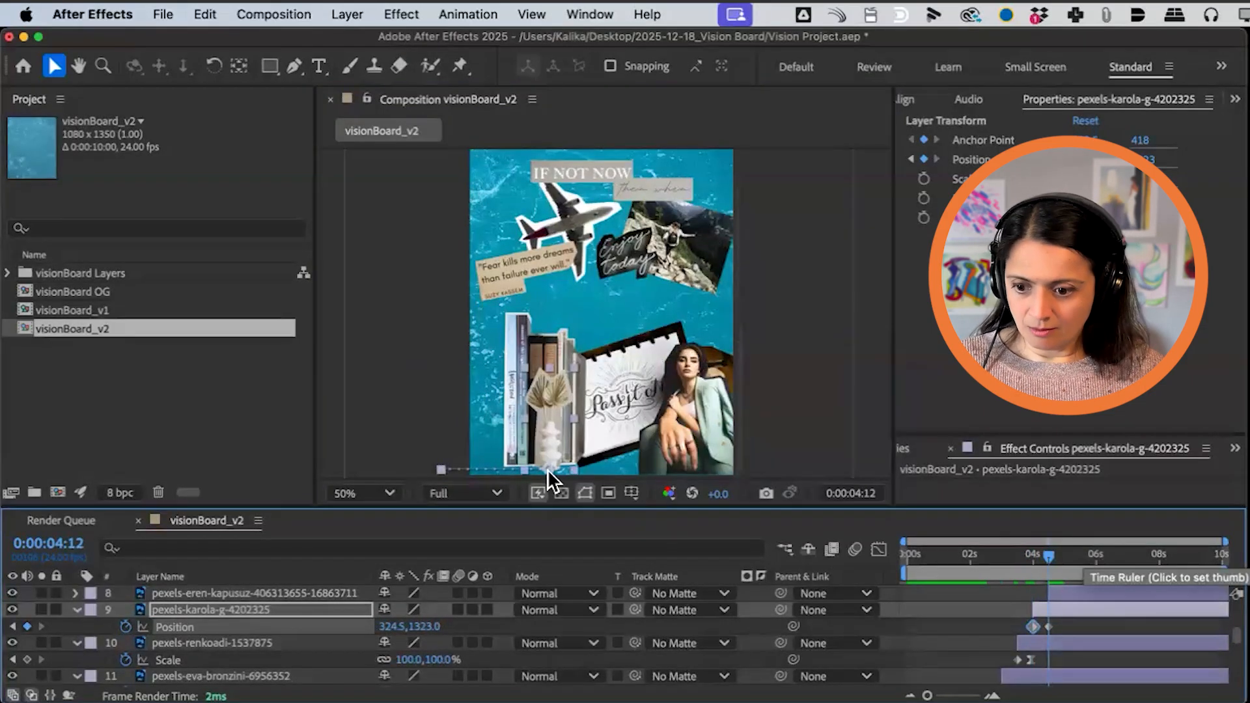
click(275, 611)
key(shift+r)
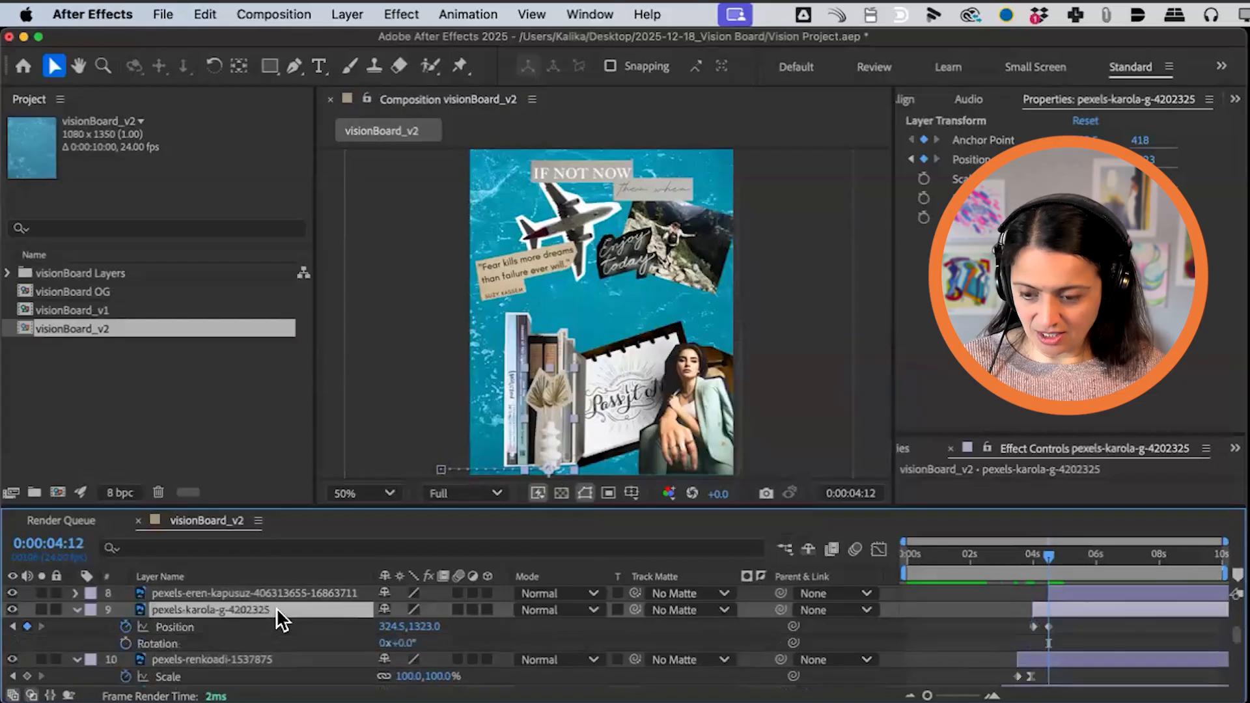
click(125, 644)
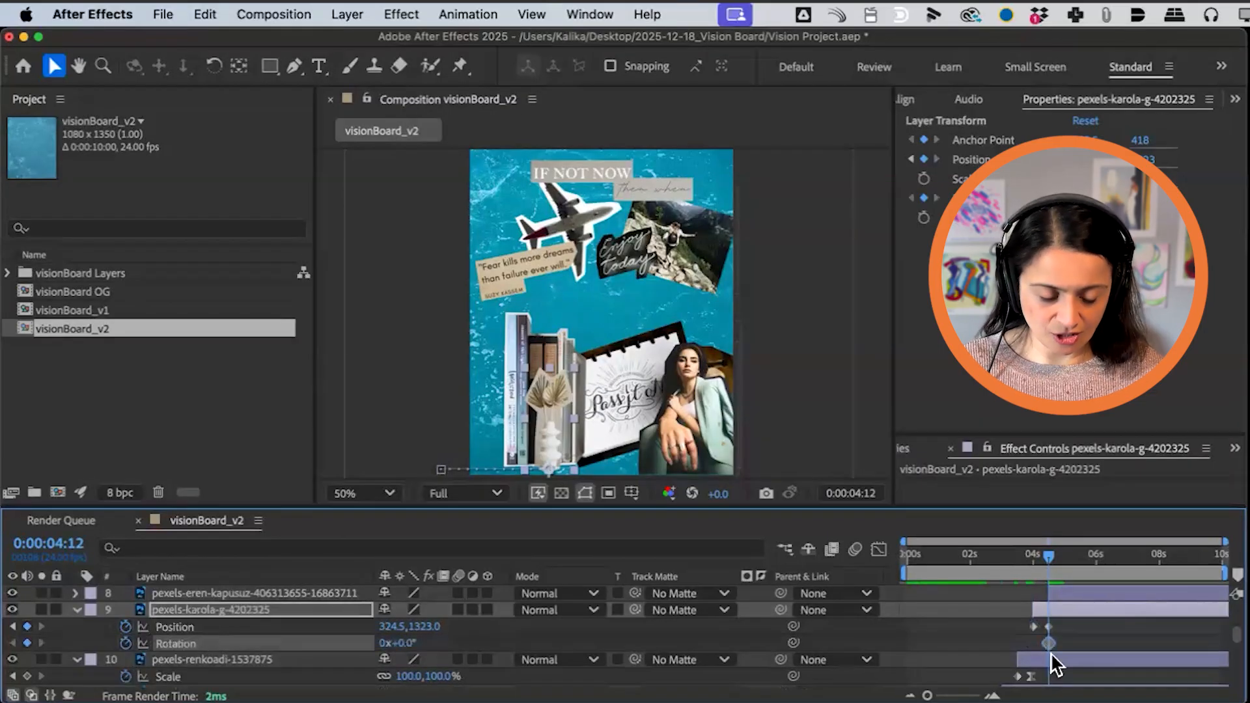
Step: Four frames further on, at 0:00:04:16, tilt the vase clockwise by about 6.5° with the Rotation tool
key(Page_Down)
key(Page_Down)
key(Page_Down)
key(Page_Down)
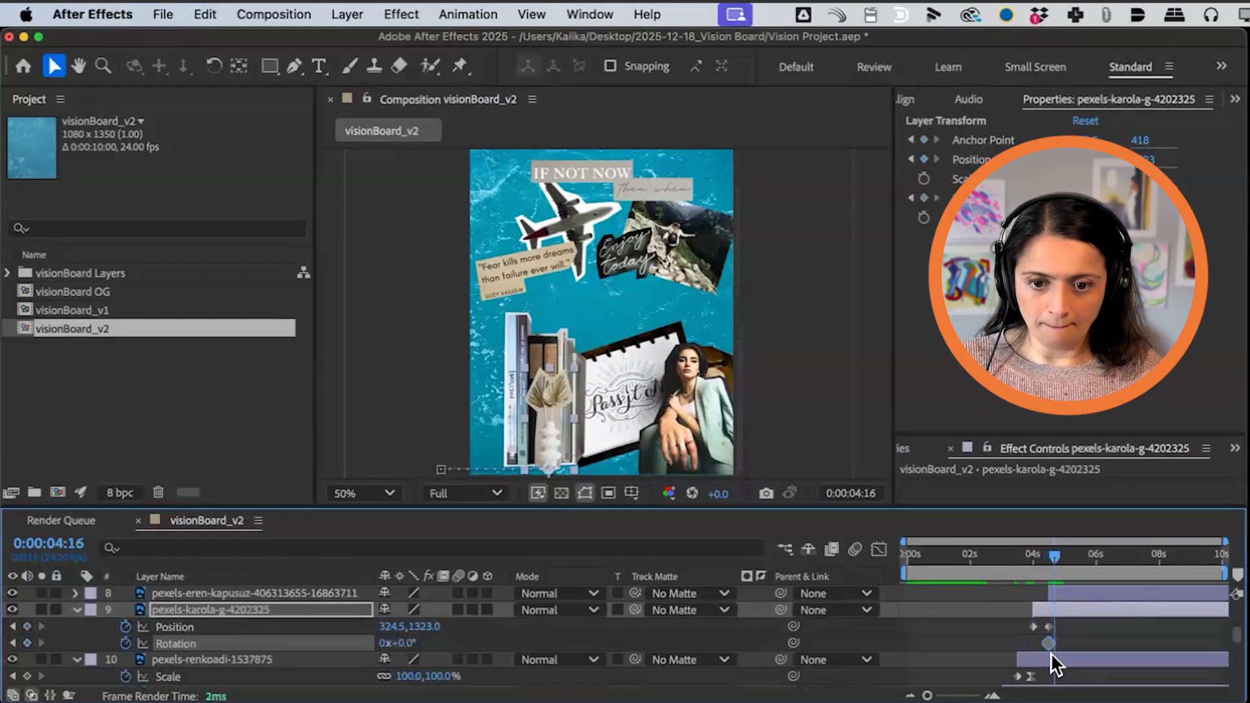
click(214, 66)
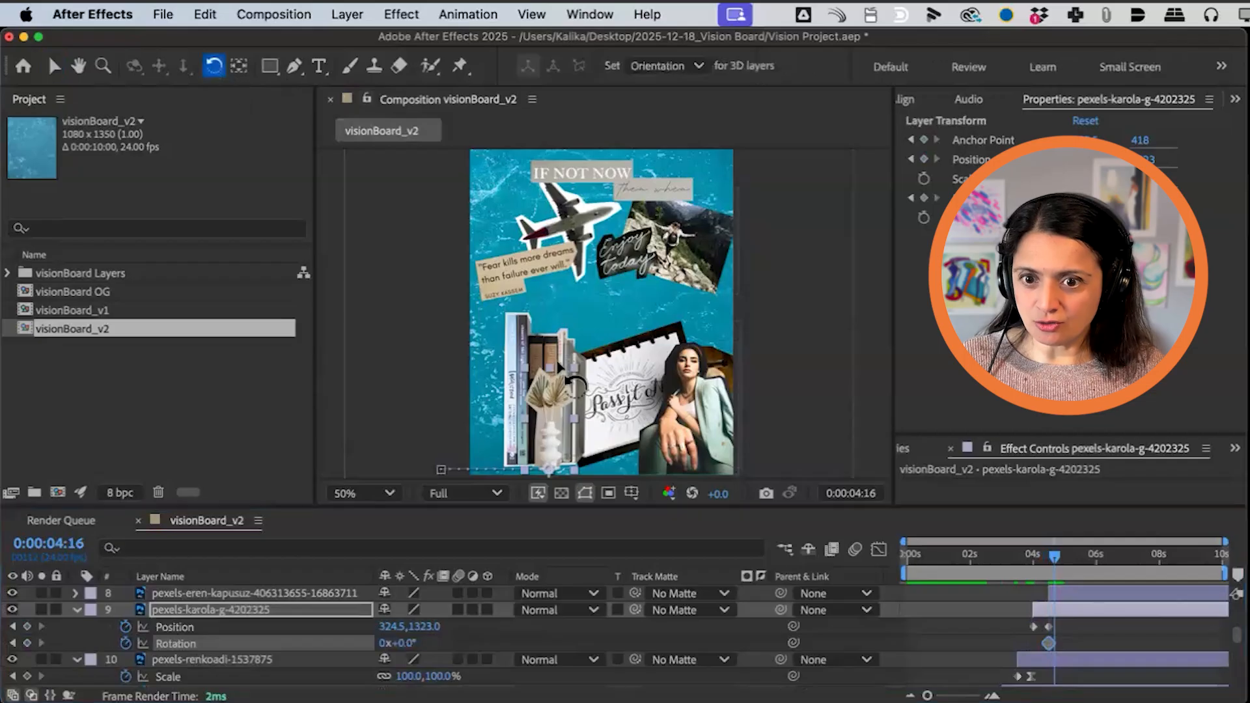
drag(549, 394, 557, 384)
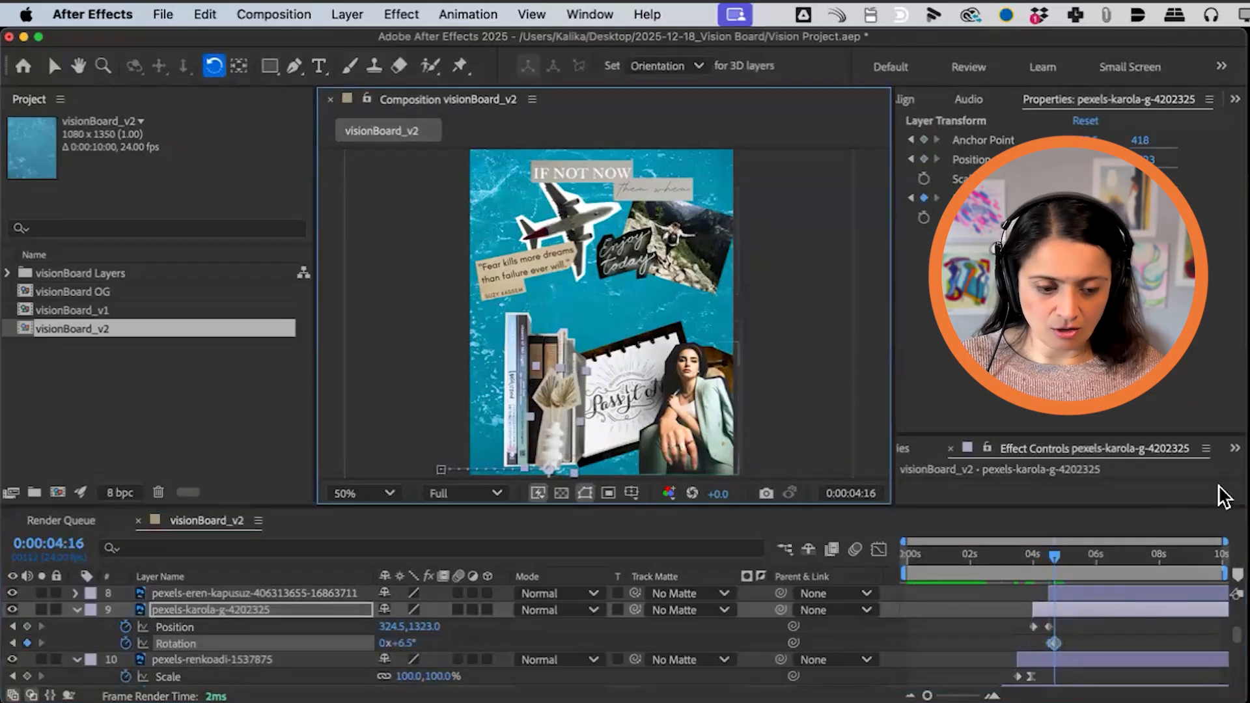
Step: At 0:00:04:21, set the vase's Rotation to 0°
drag(1055, 558, 1061, 567)
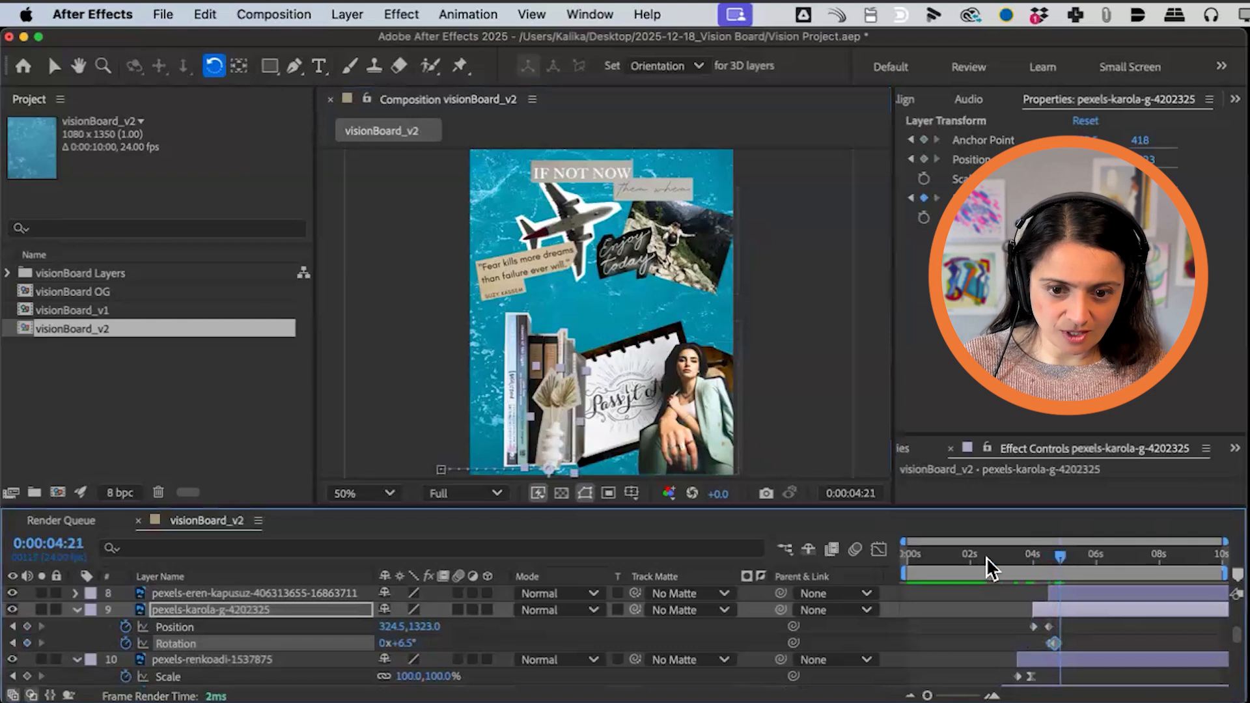
click(400, 644)
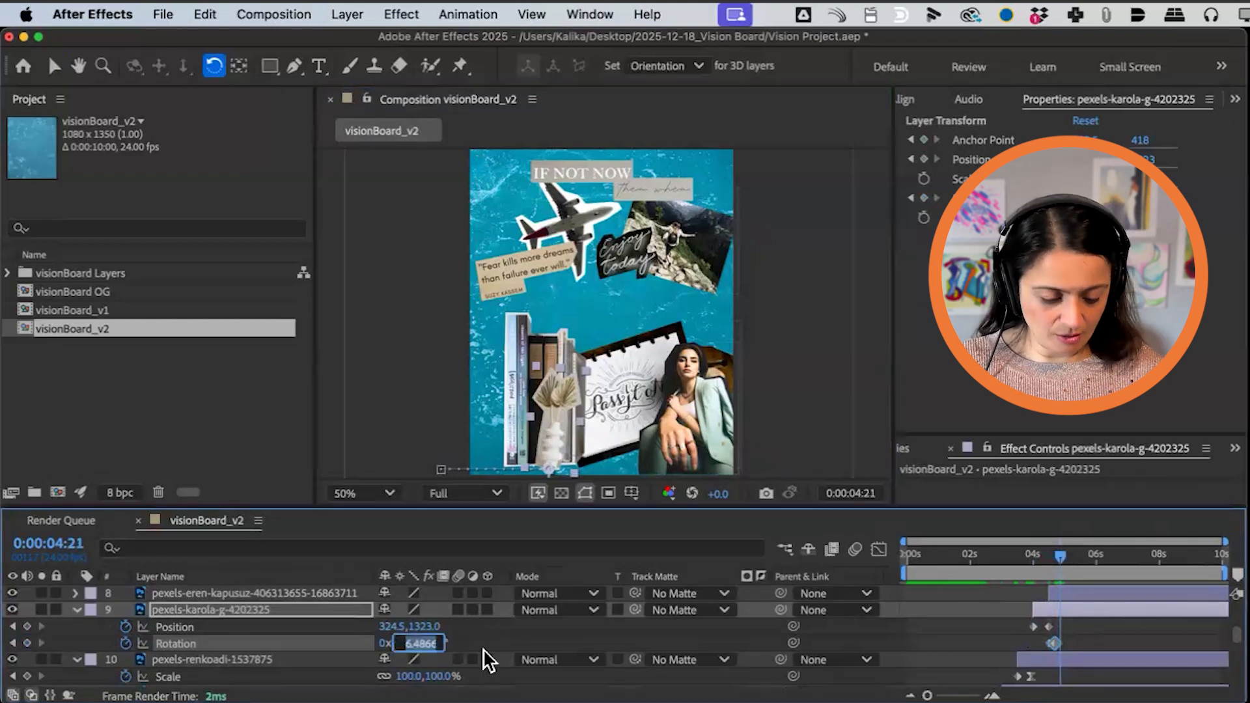
text(0)
key(Return)
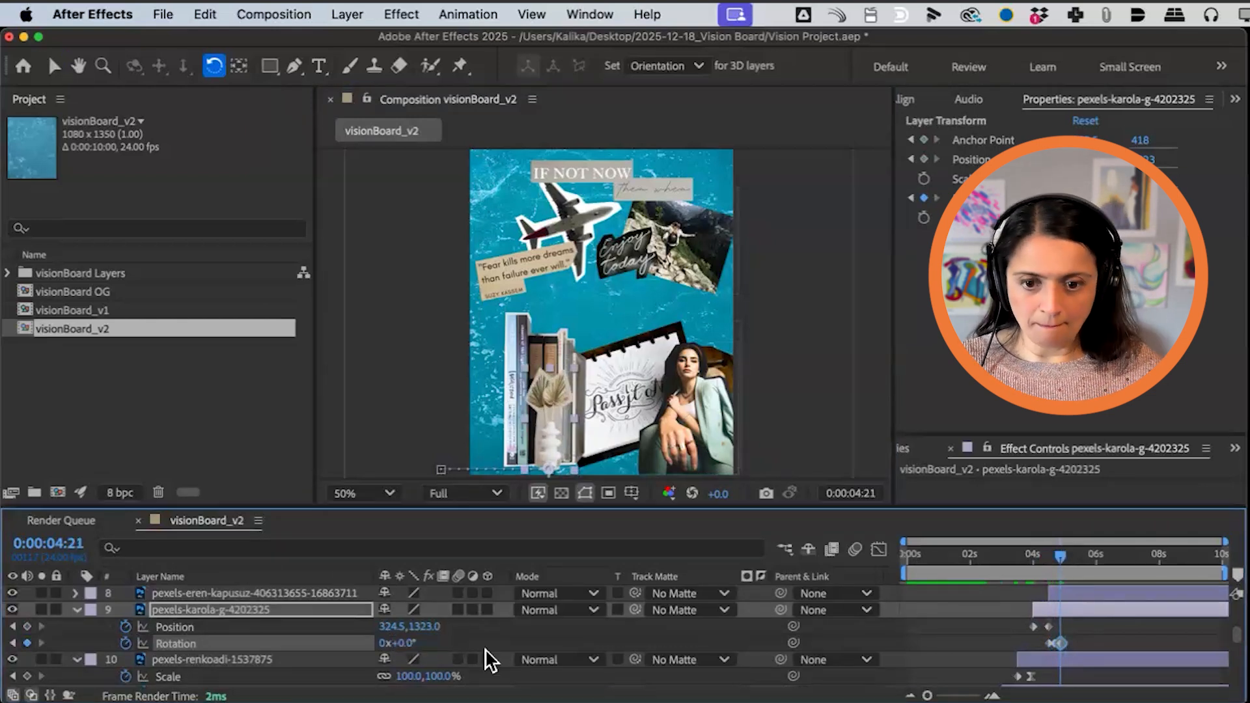
Step: Apply Easy Ease to the vase's second Position keyframe and its second and third Rotation keyframes, and preview the animation from 0:00:03:20
shift+click(1050, 627)
shift+click(1061, 645)
key(F9)
click(1029, 564)
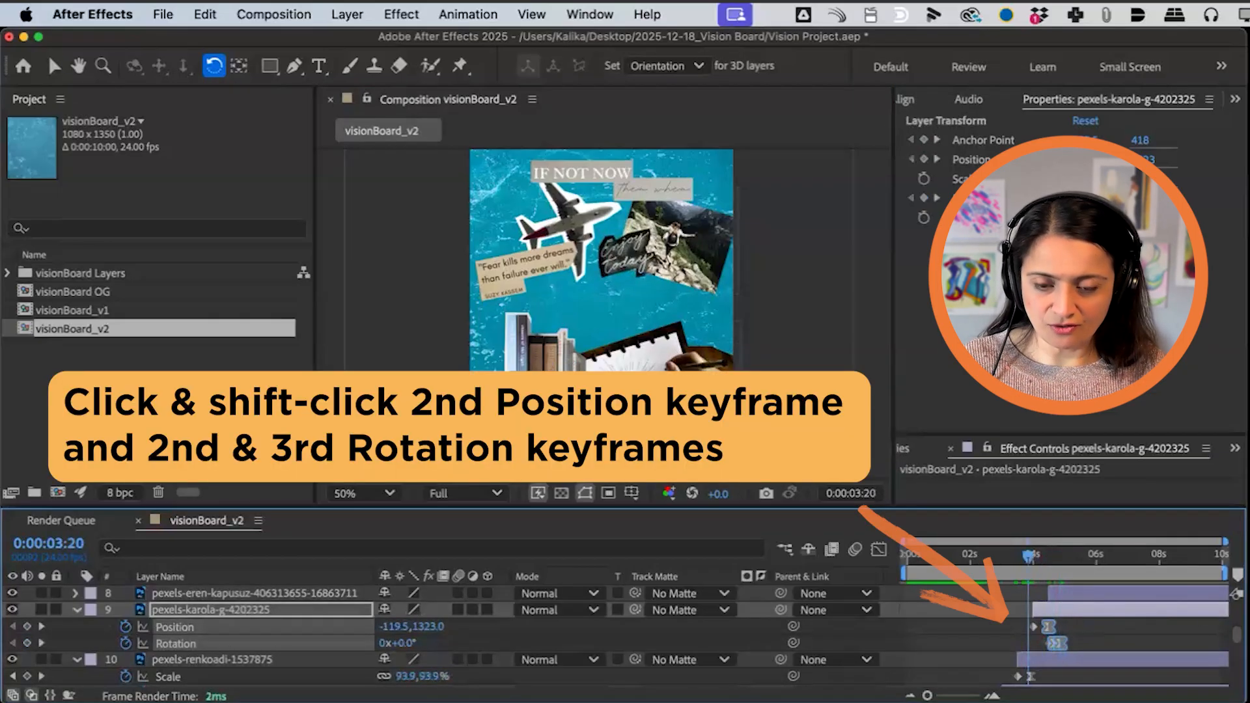
key(space)
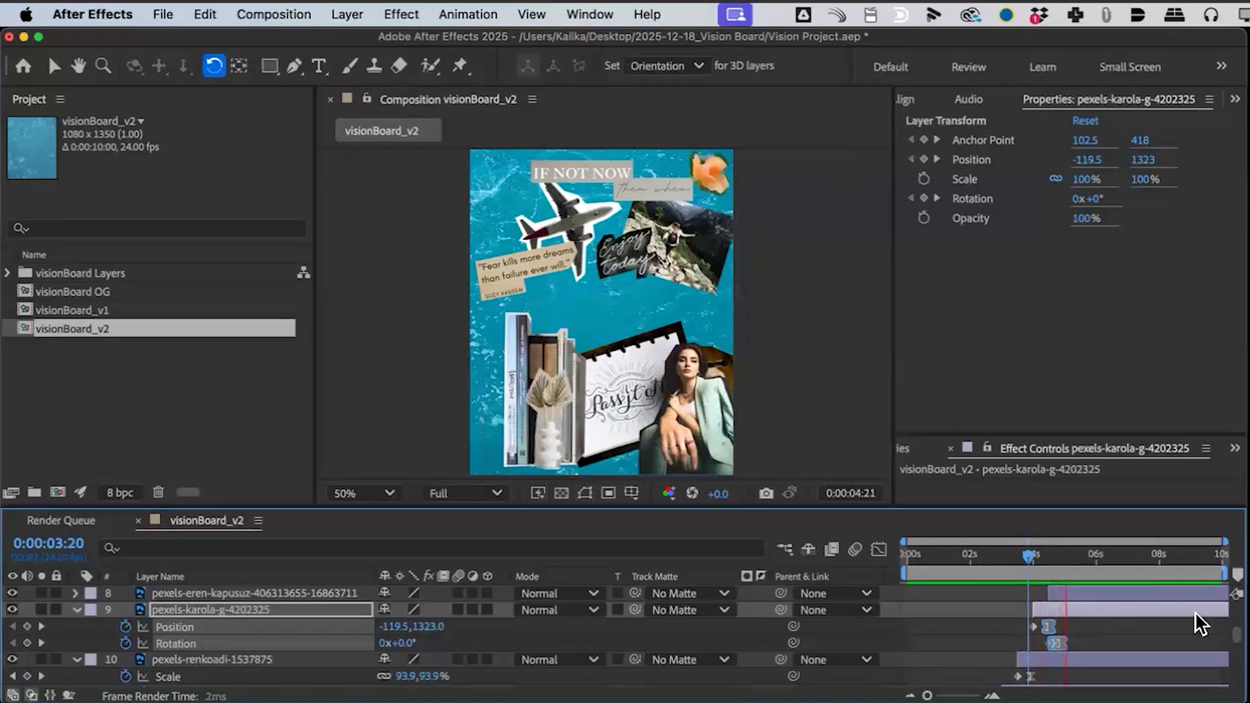
Step: At 0:00:04:12, move the anchor point of the seated woman's image on layer 8 to its lower-right corner, about 386, 544
click(1049, 552)
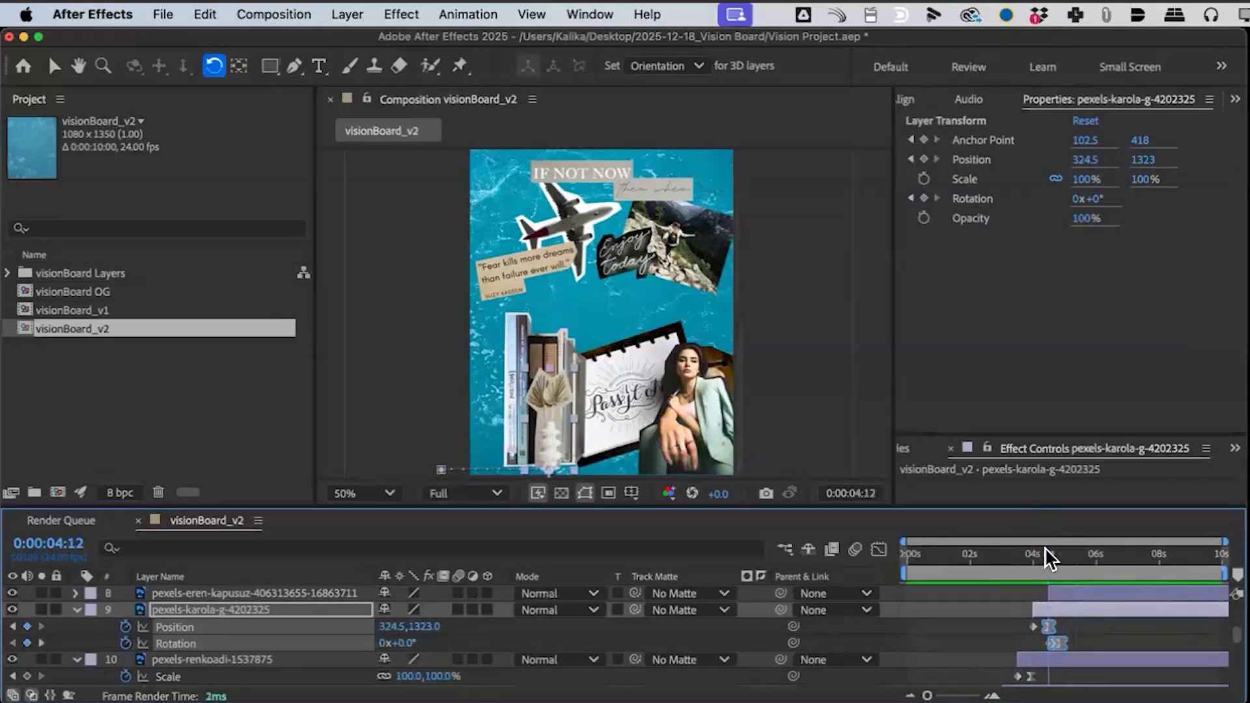
click(1073, 595)
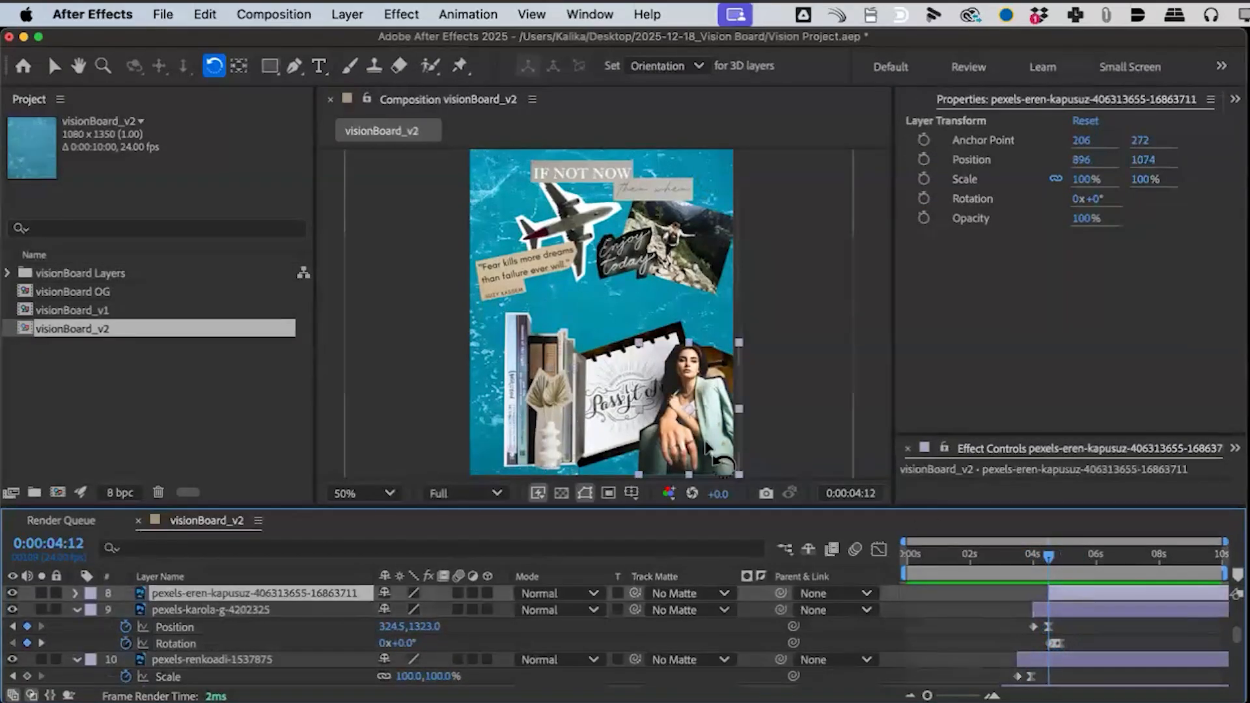
scroll(722, 459, up, 2)
scroll(723, 459, down, 2)
scroll(721, 451, down, 1)
scroll(721, 451, up, 1)
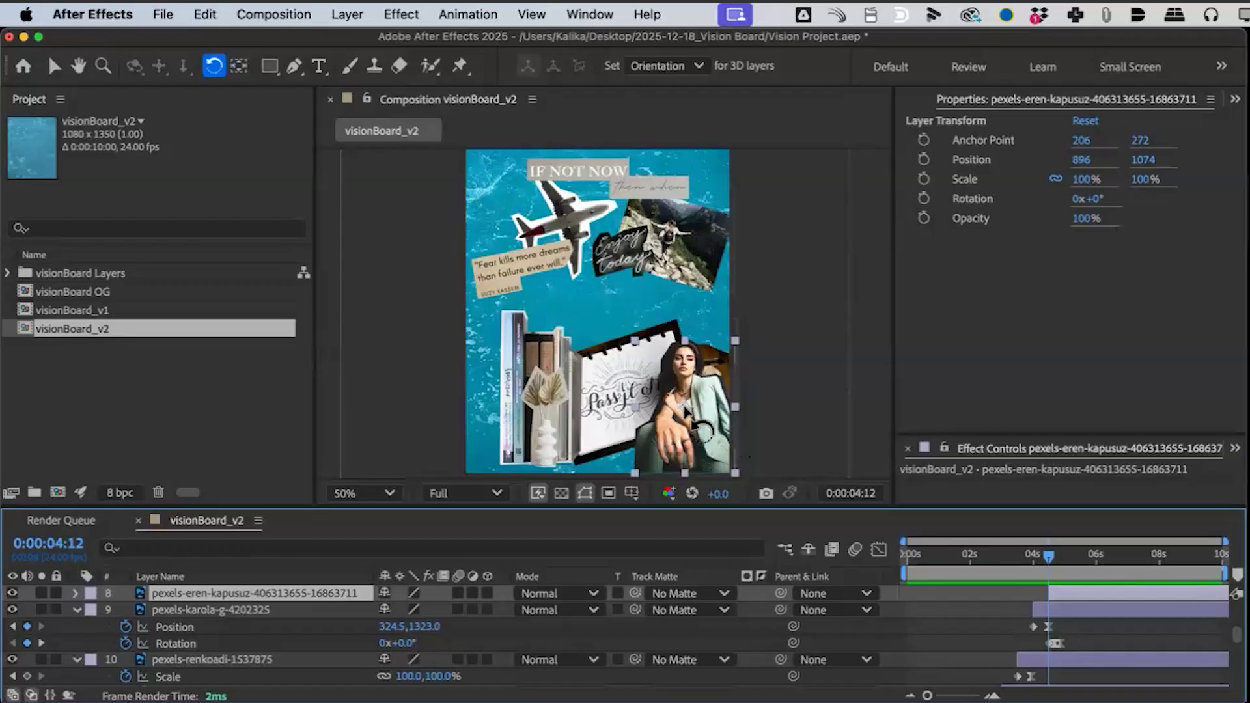
click(237, 66)
drag(684, 417, 728, 479)
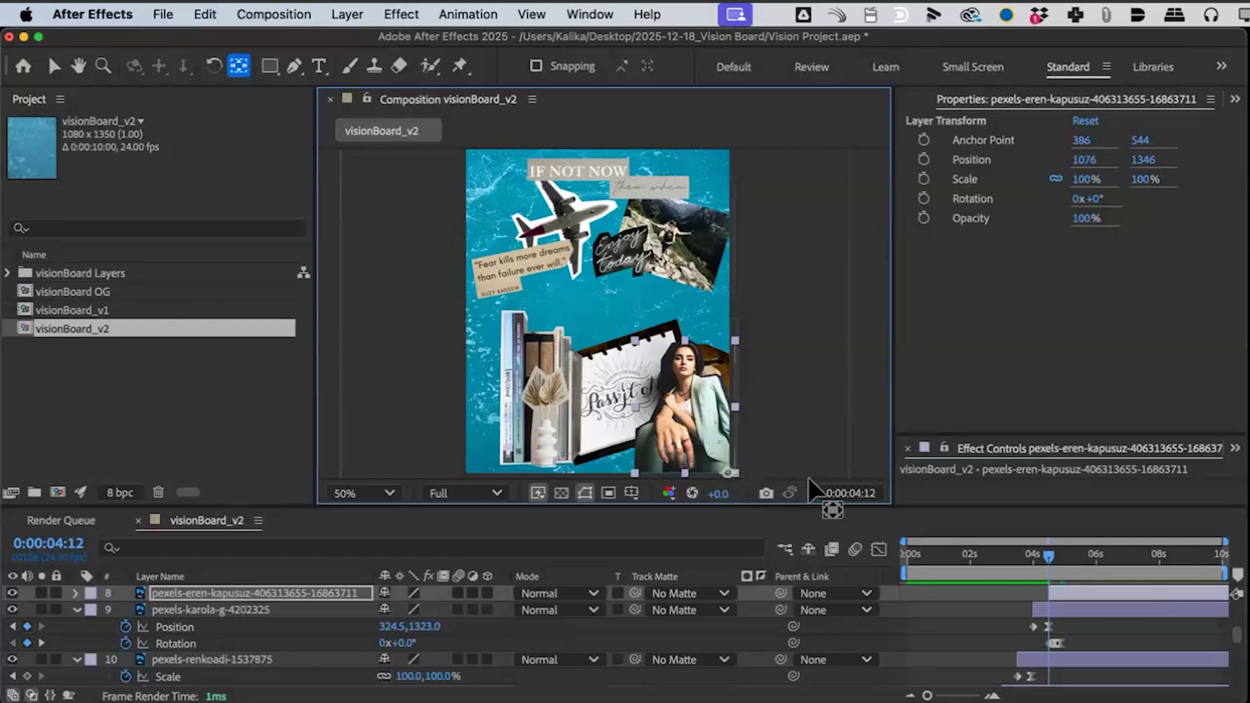
Step: Add a Scale keyframe of 100% to the seated woman's layer at 0:00:04:22
scroll(286, 593, up, 1)
click(288, 602)
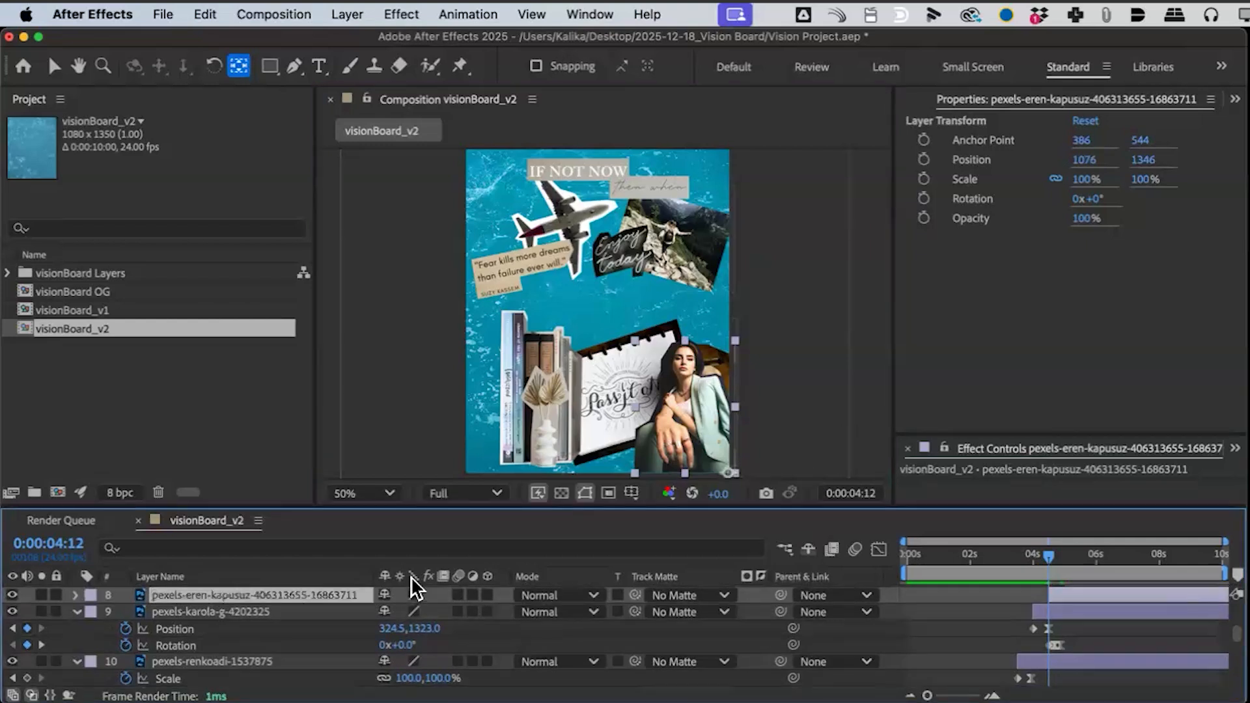
key(s)
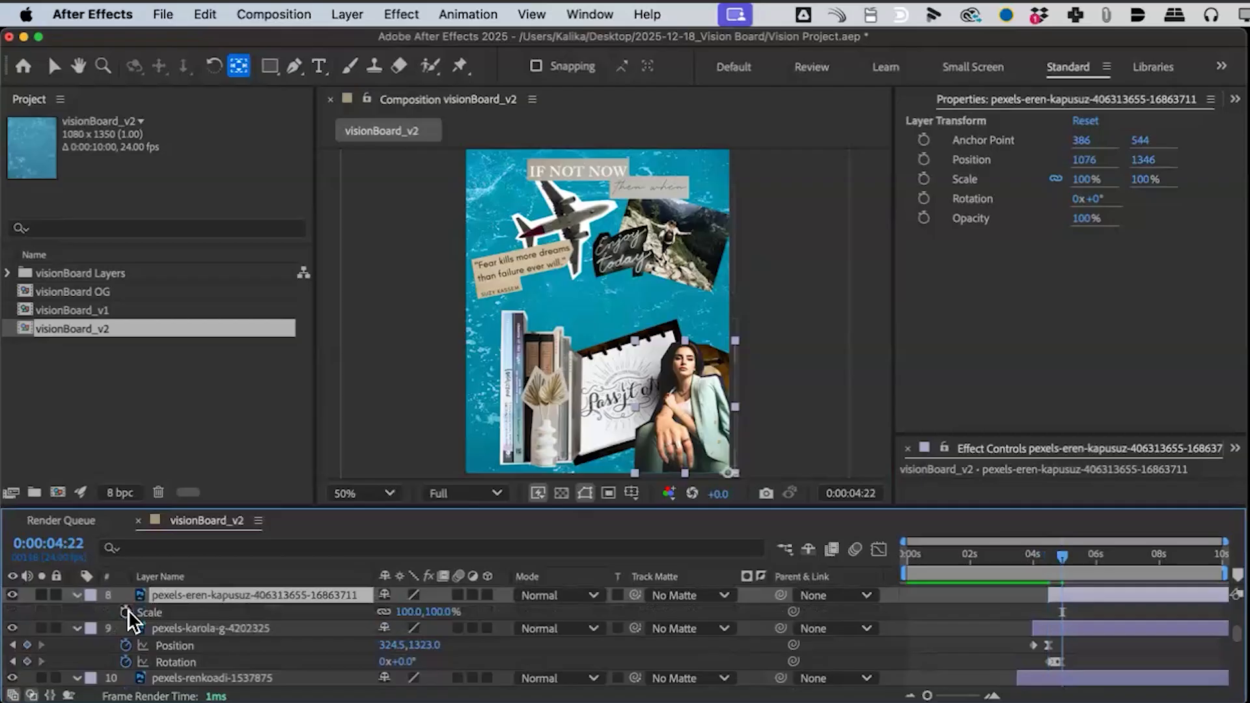
click(125, 612)
Step: At 0:00:04:12, set the seated woman's Scale to 20% as its starting keyframe
drag(1061, 560, 1050, 561)
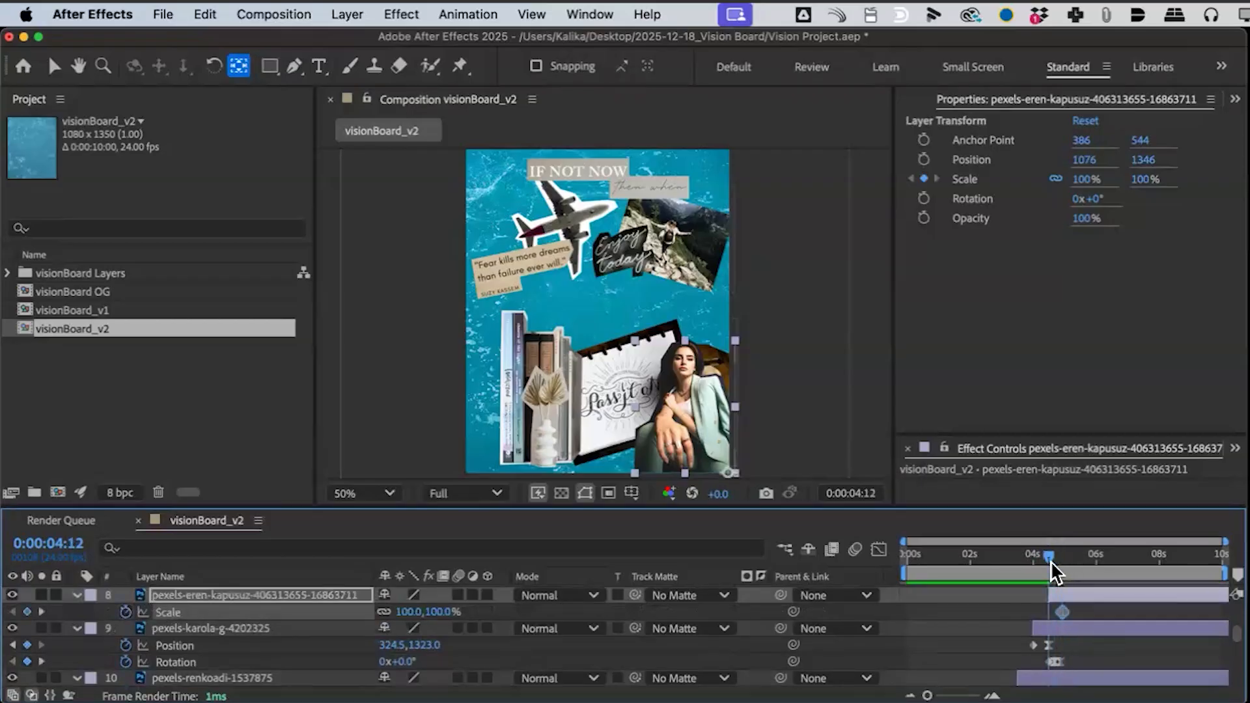
click(409, 612)
text(20)
key(Return)
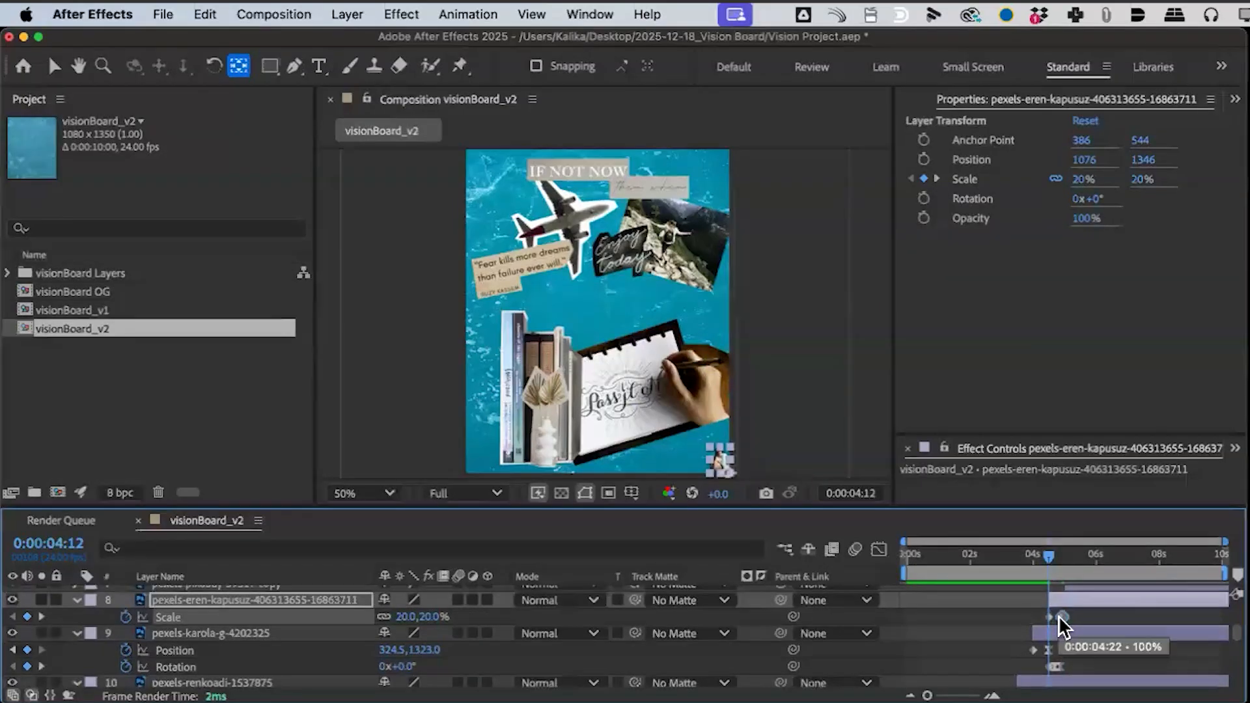
Step: Examine the upper layers between 0:00:05:08 and 0:00:06:16 to see which image each holds and in what order they appear
scroll(1088, 612, up, 1)
click(1077, 605)
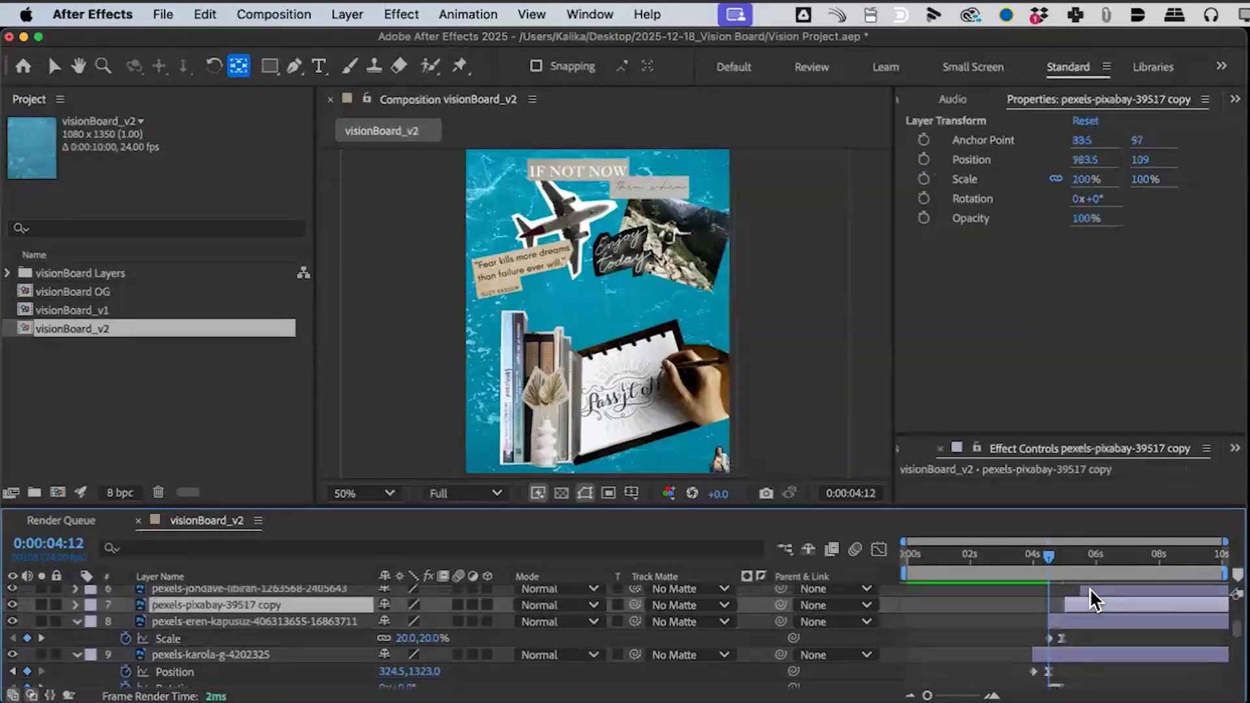
click(1076, 556)
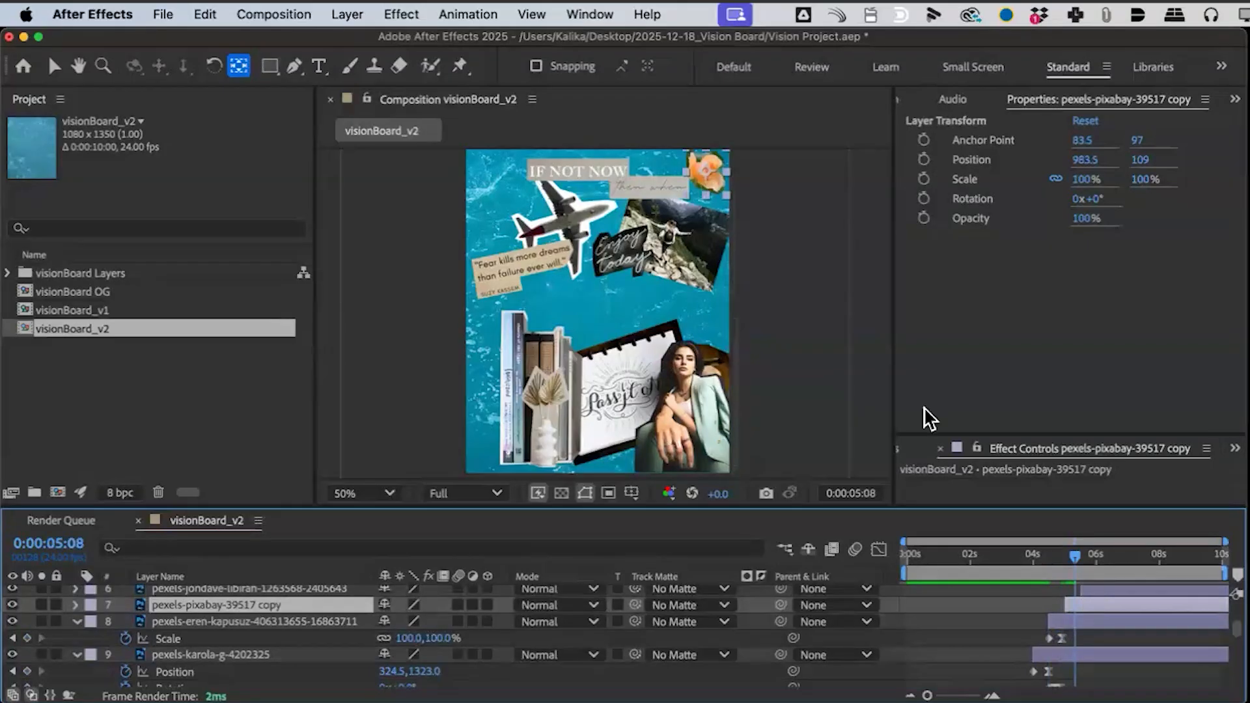
scroll(1142, 606, up, 5)
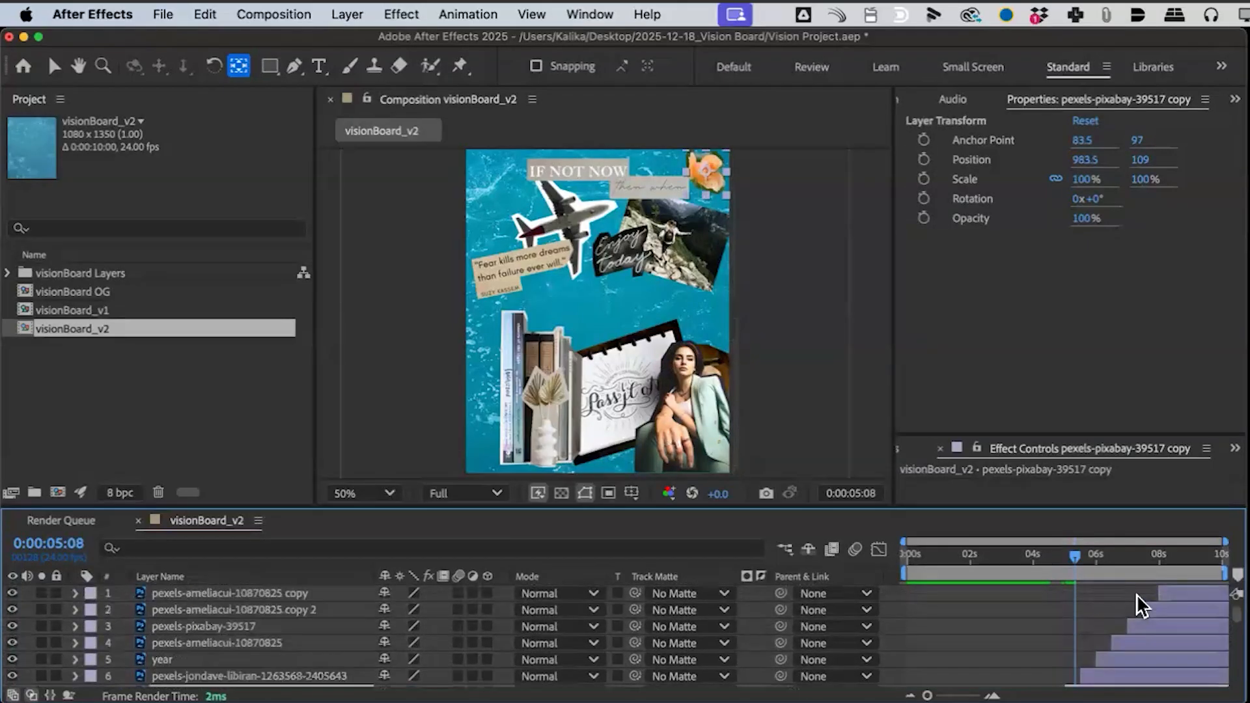
scroll(1137, 594, down, 2)
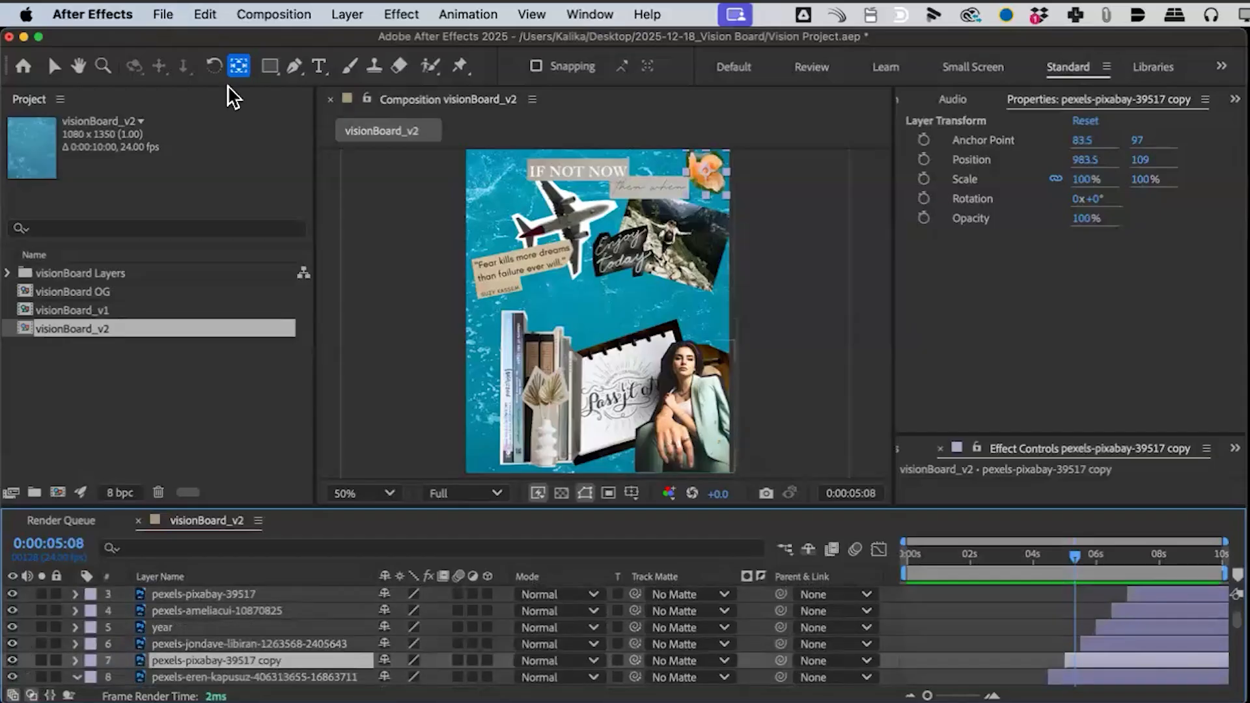
click(12, 661)
click(14, 660)
mouse_move(1075, 557)
mouse_down()
mouse_move(1187, 561)
mouse_move(1089, 559)
mouse_up()
click(175, 644)
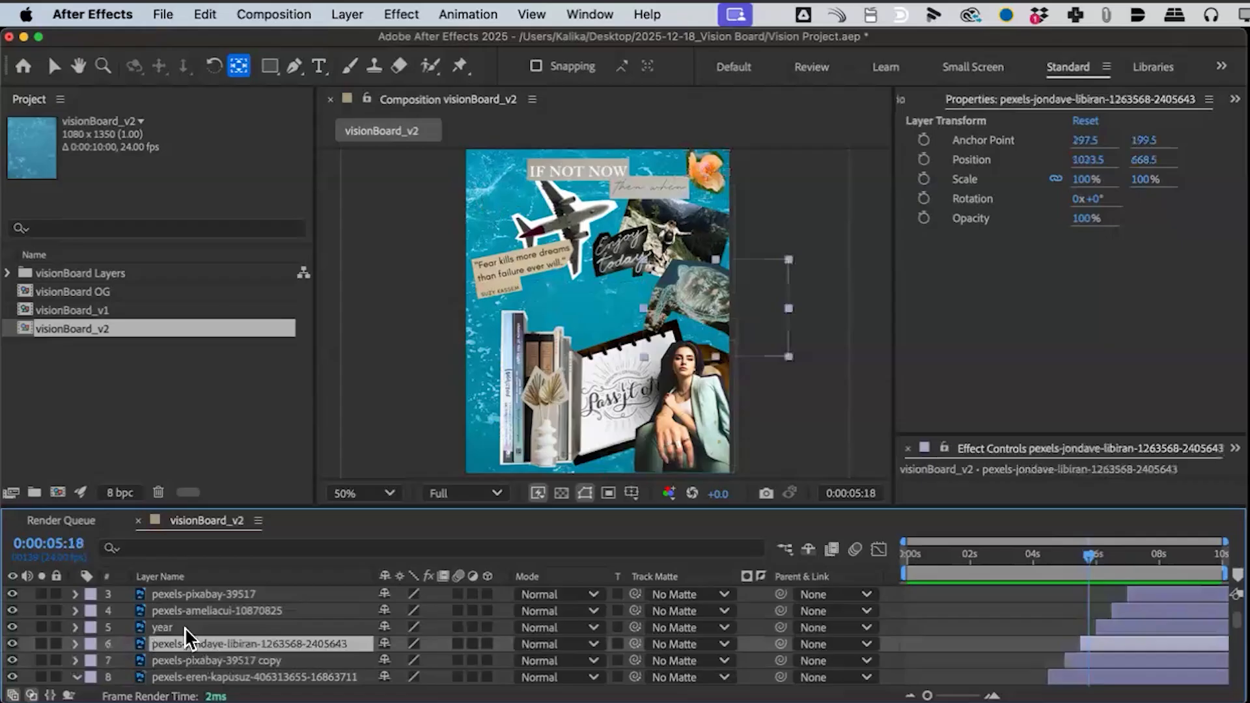
click(189, 613)
drag(1105, 558, 1118, 558)
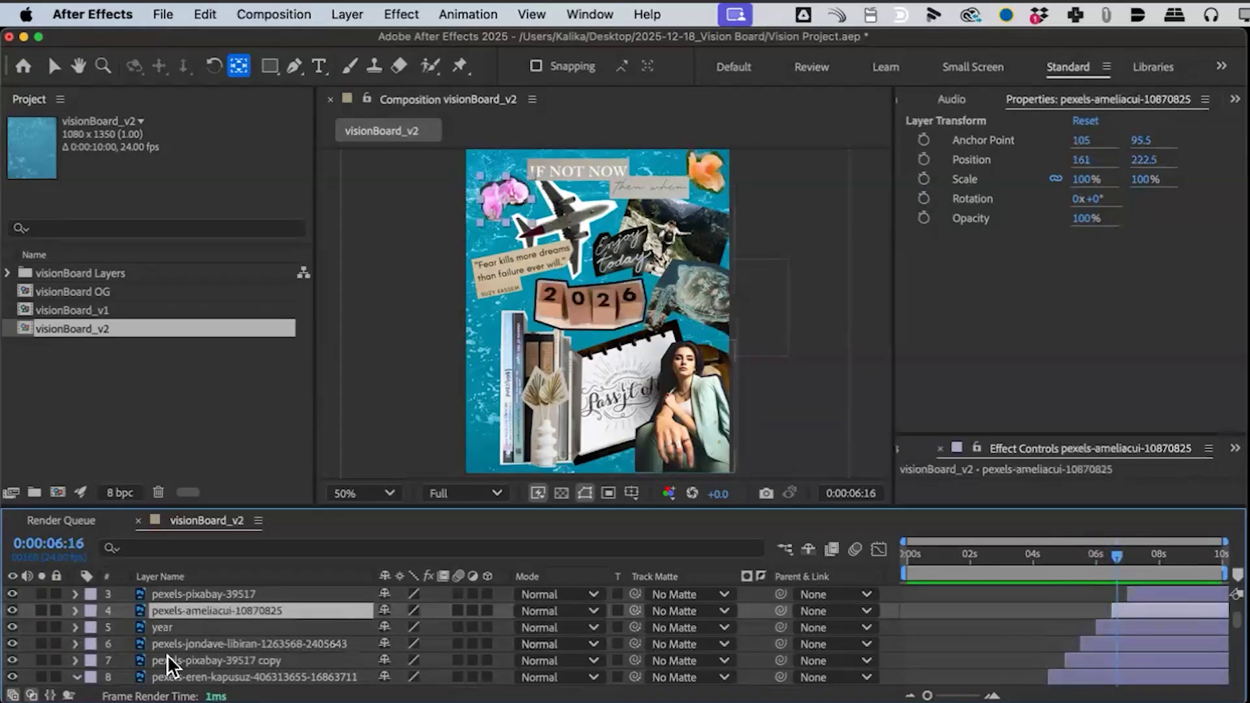
Step: Move the orange flower layer, pexels-pixabay-39517 copy, above the year layer in the layer order
click(197, 661)
drag(204, 659, 198, 620)
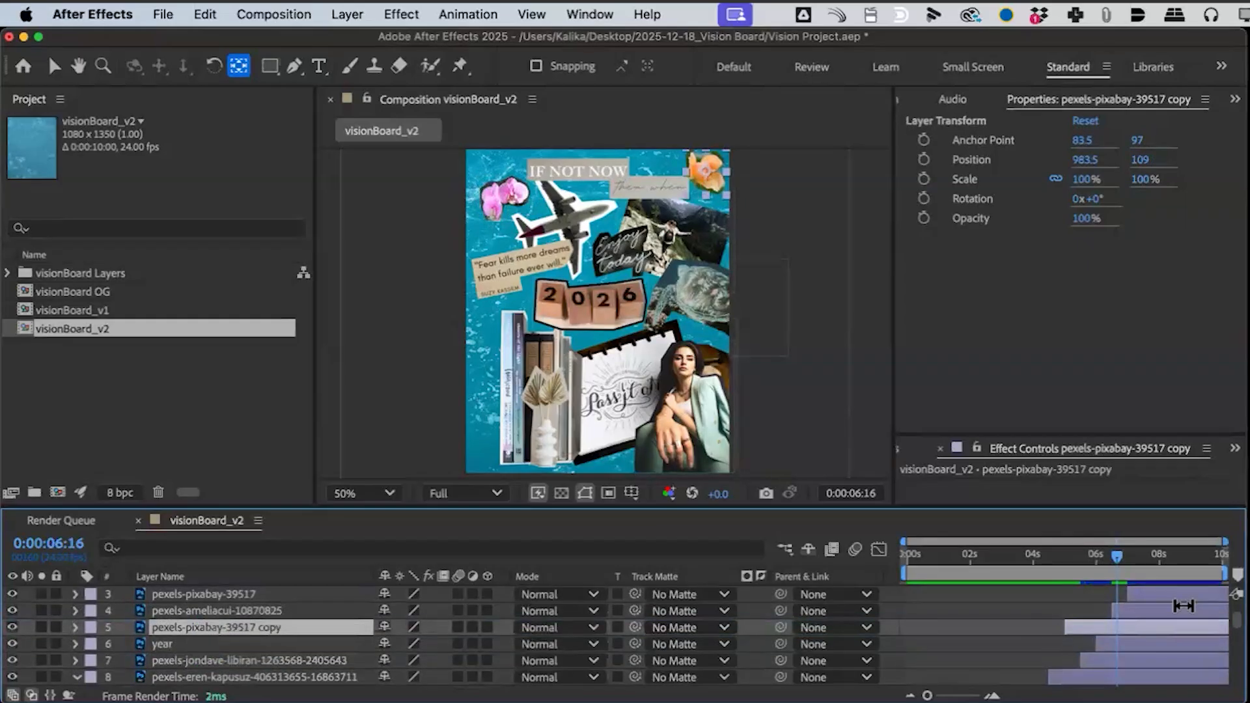
Step: Shift the turtle and year layers earlier to start at 0:00:05:00 and about 0:00:05:12, and the orange flower layer to about 0:00:06:00
click(1077, 555)
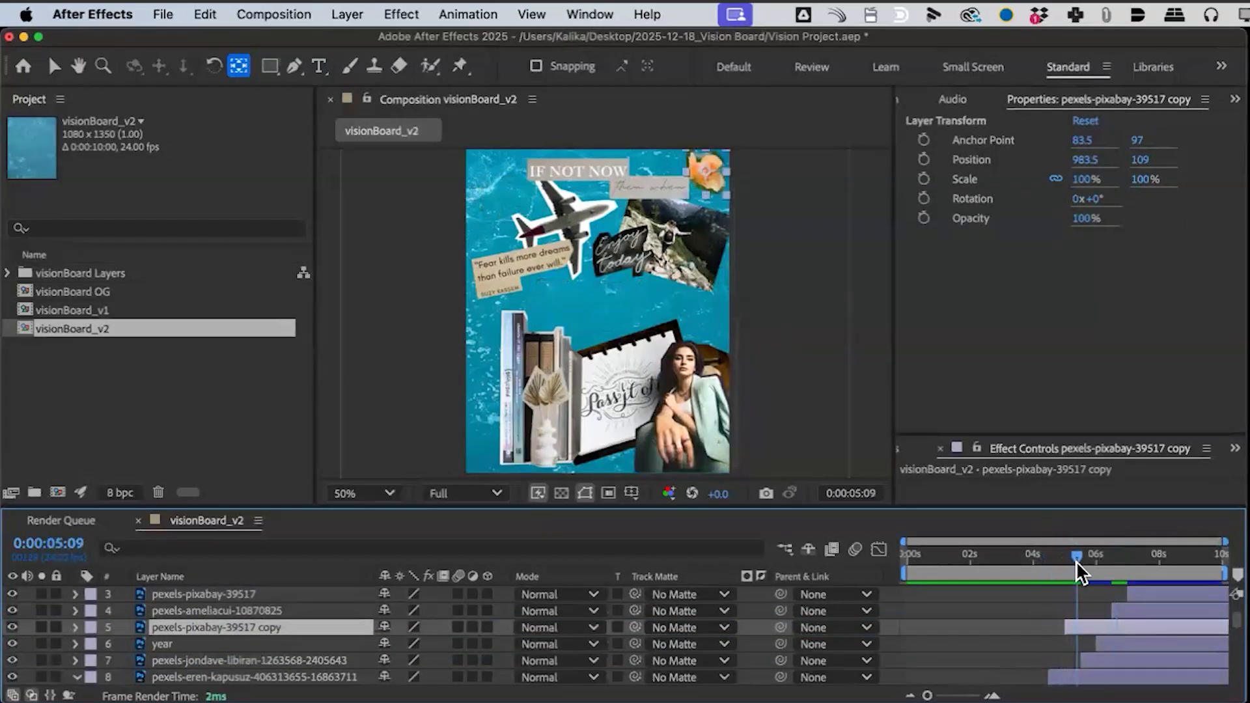
mouse_move(1082, 572)
mouse_down()
mouse_move(1101, 577)
mouse_move(1065, 573)
mouse_up()
scroll(1166, 658, down, 2)
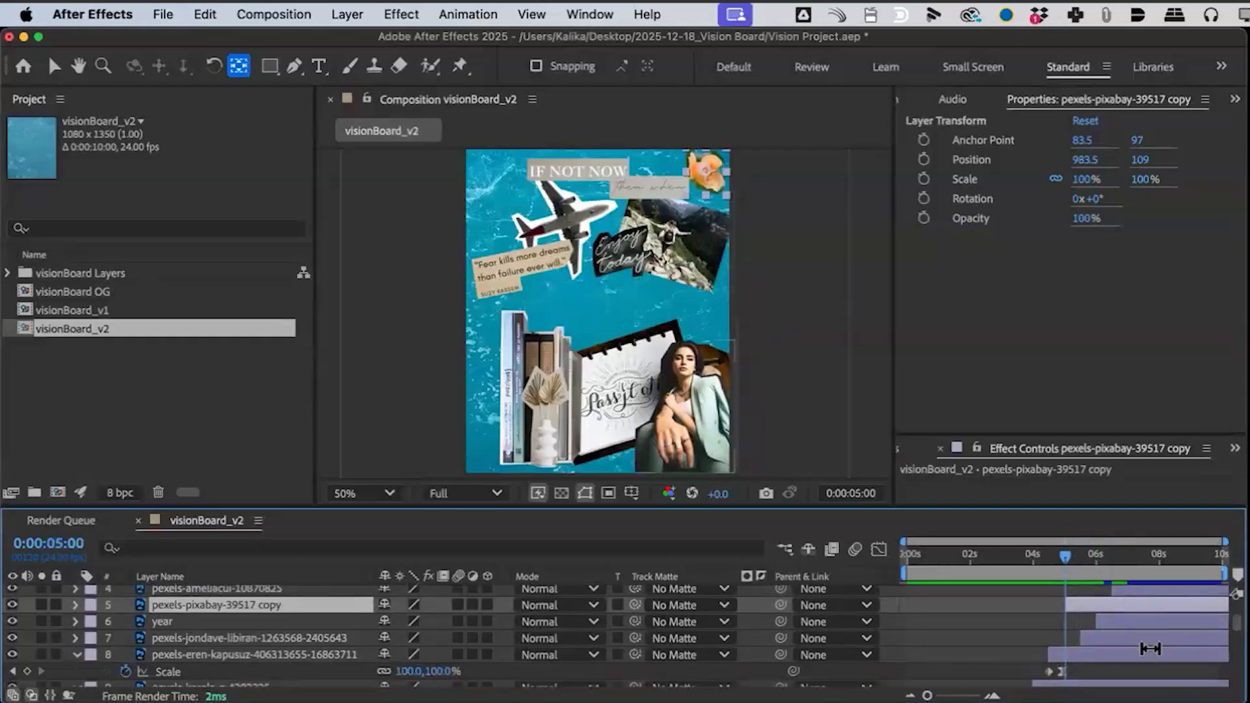
click(1119, 641)
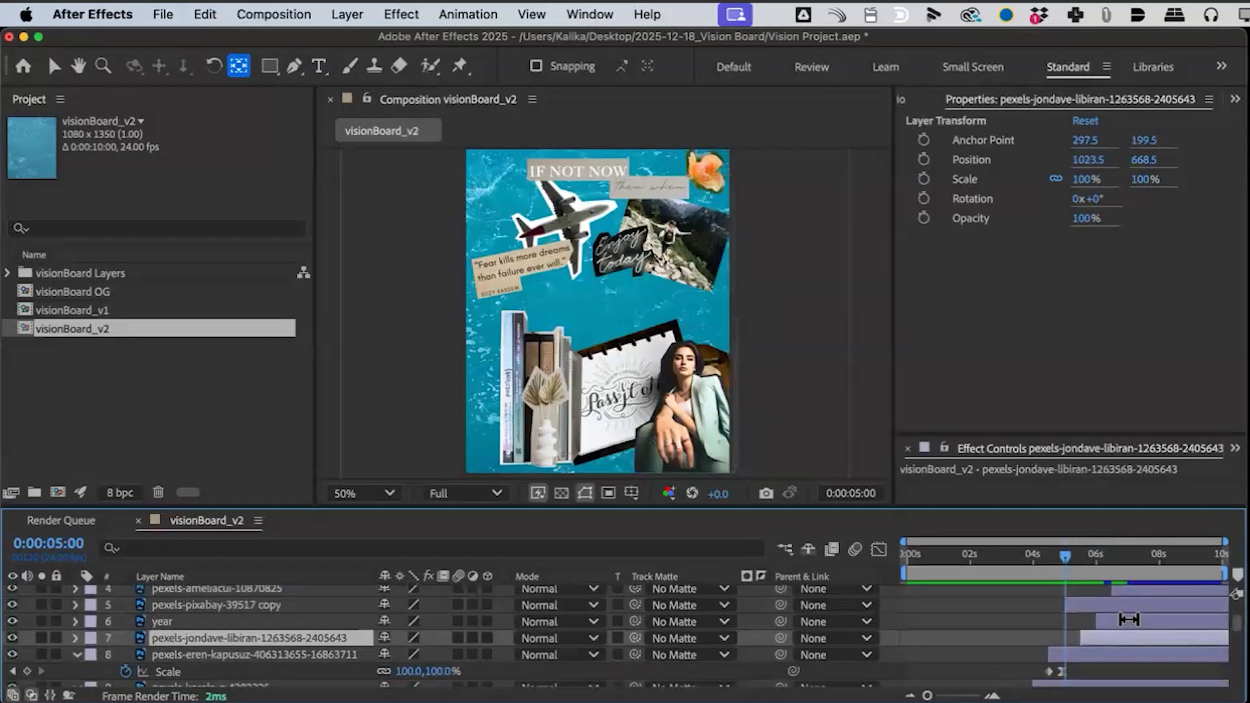
key(v)
click(1132, 622)
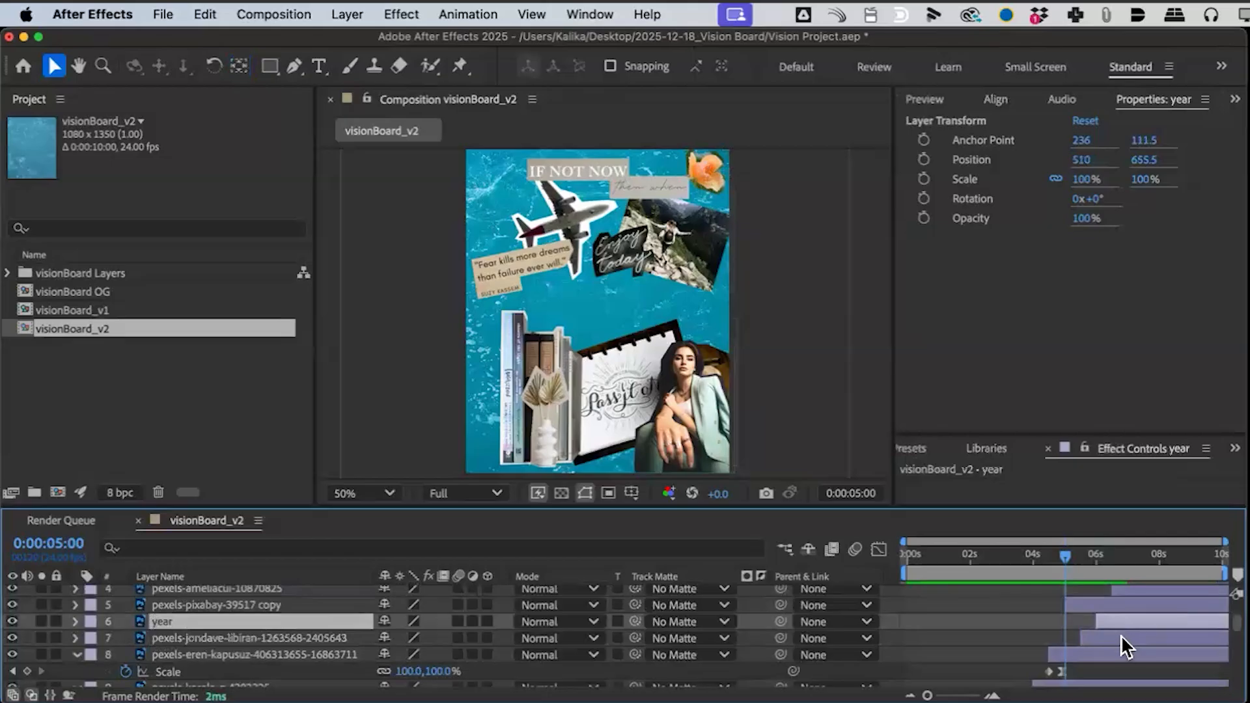
shift+click(1120, 636)
drag(1120, 637, 1107, 637)
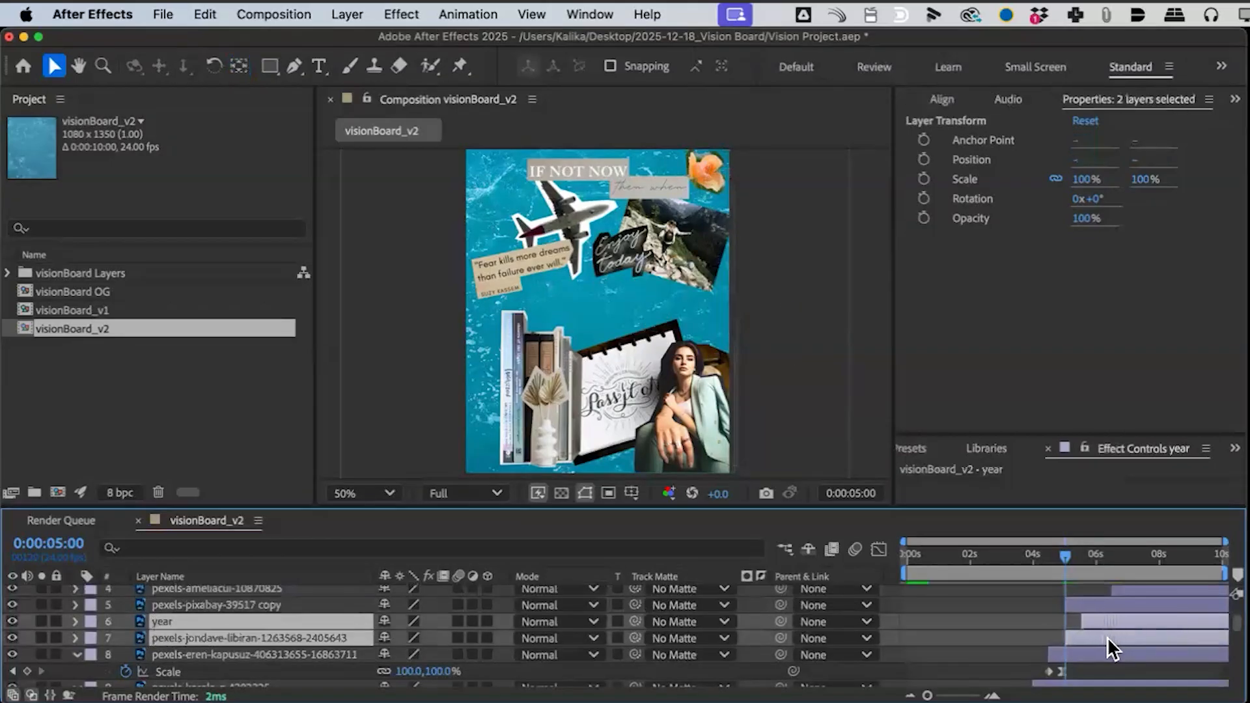
click(1114, 601)
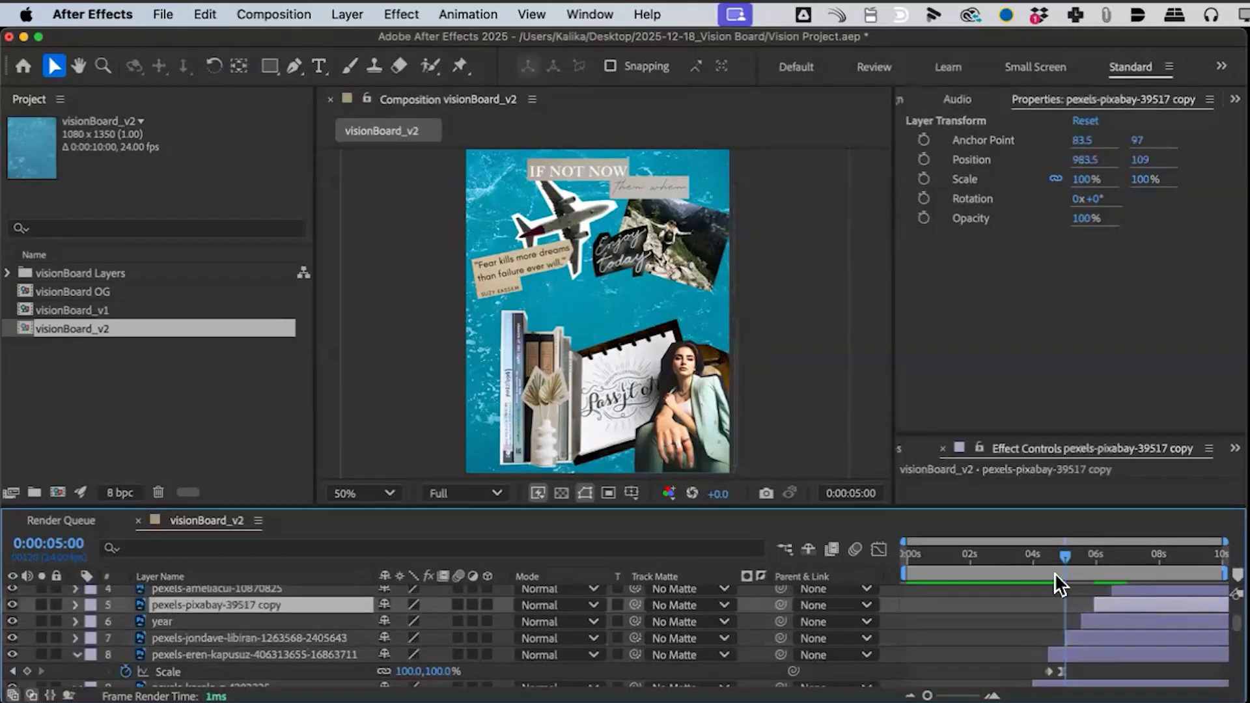
Step: Add a Scale keyframe of 100% to the year layer at 0:00:05:23
mouse_move(1060, 551)
mouse_down()
mouse_move(1159, 551)
mouse_move(1080, 564)
mouse_move(1168, 563)
mouse_move(1061, 571)
mouse_up()
click(175, 622)
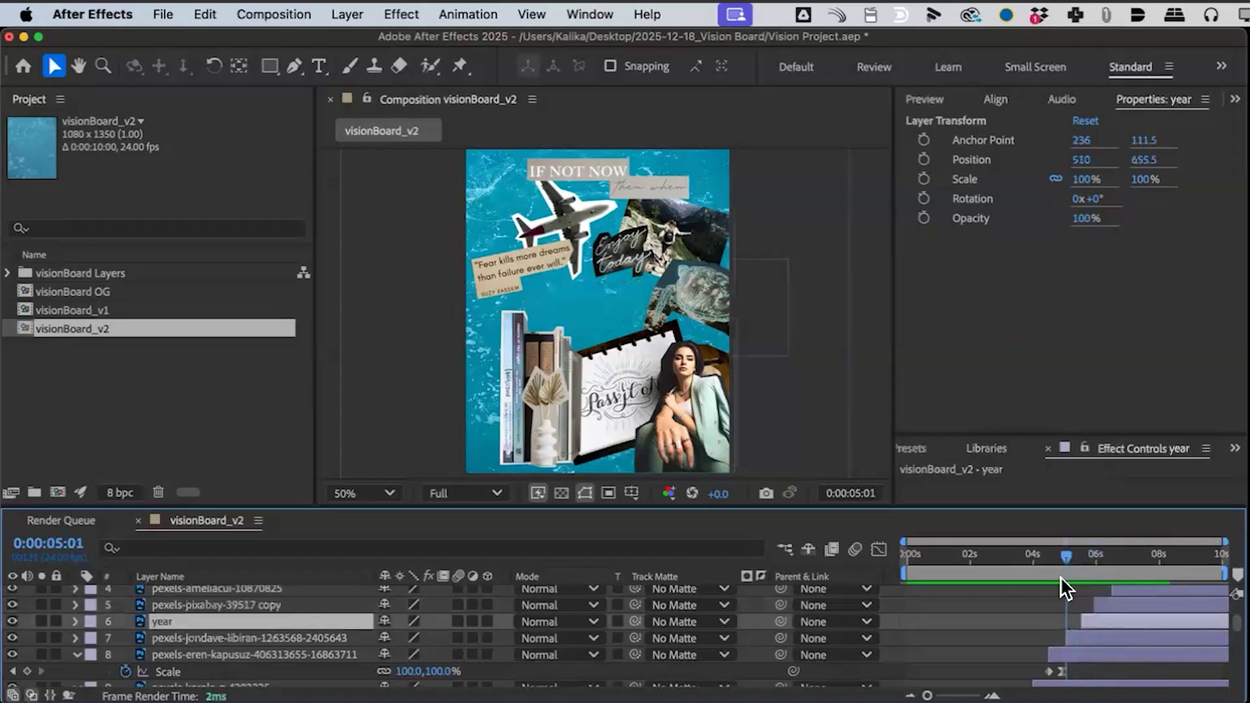
drag(1065, 555, 1099, 559)
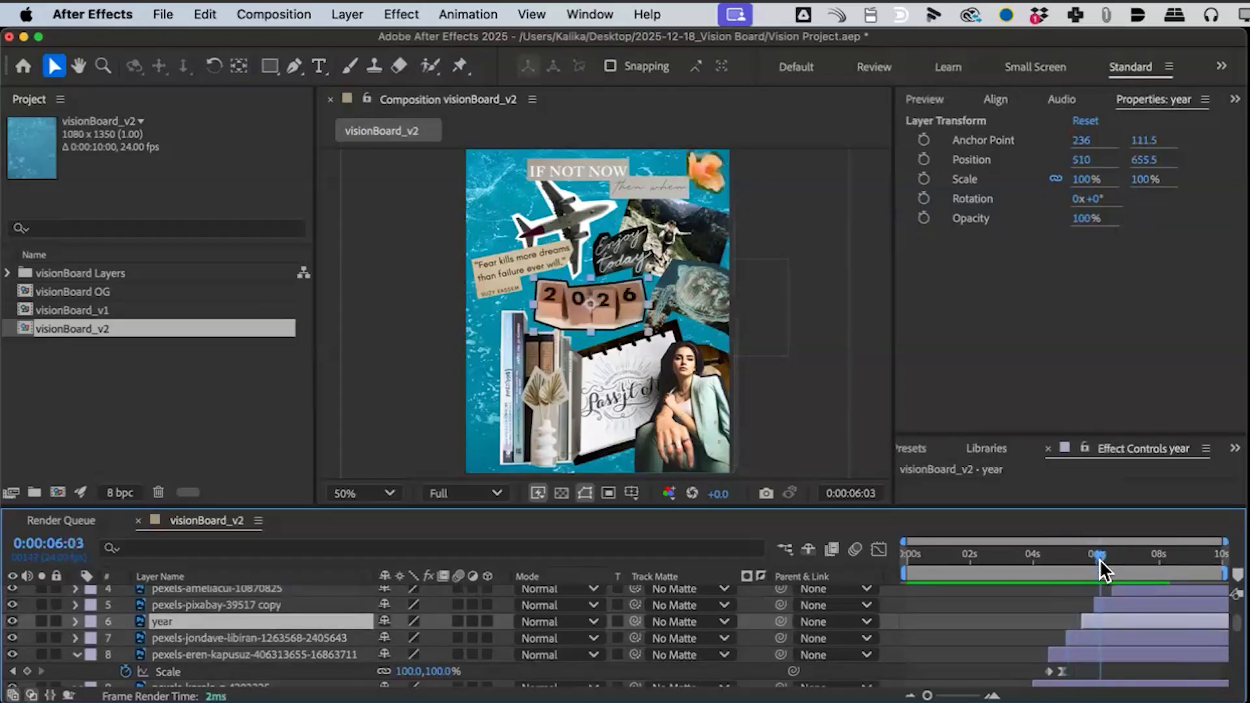
key(super+Right)
drag(1099, 559, 1094, 560)
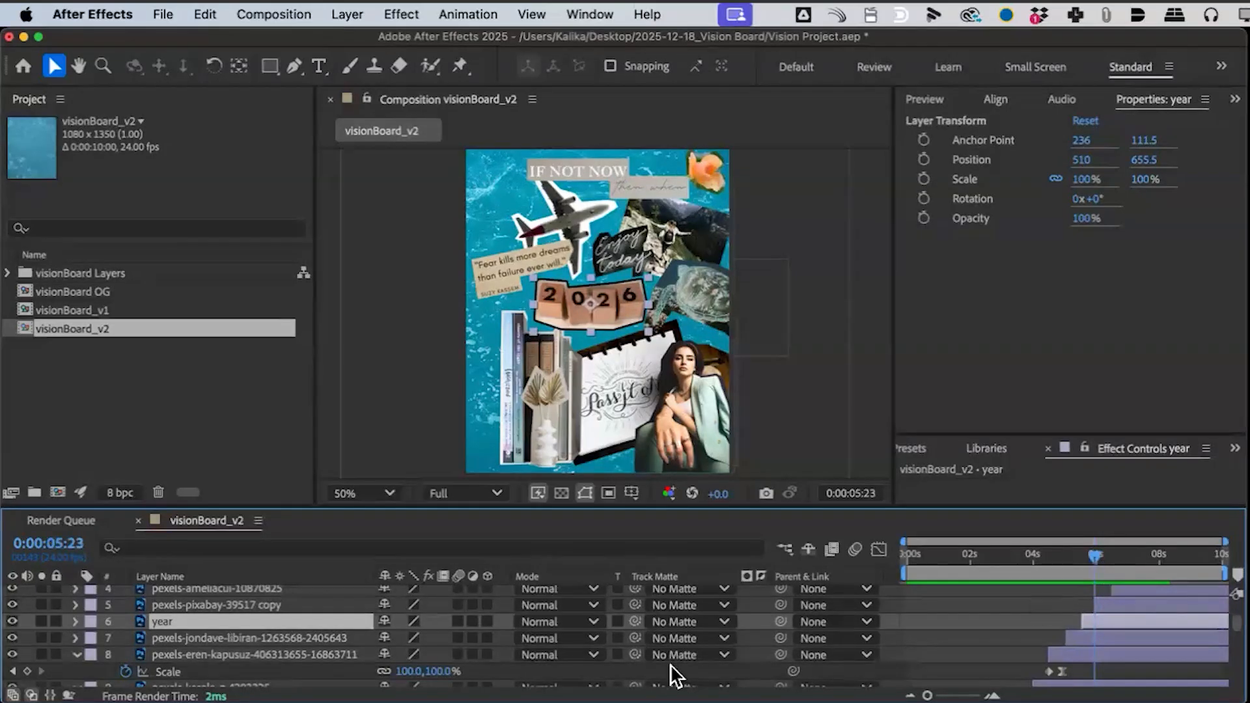
key(s)
click(126, 638)
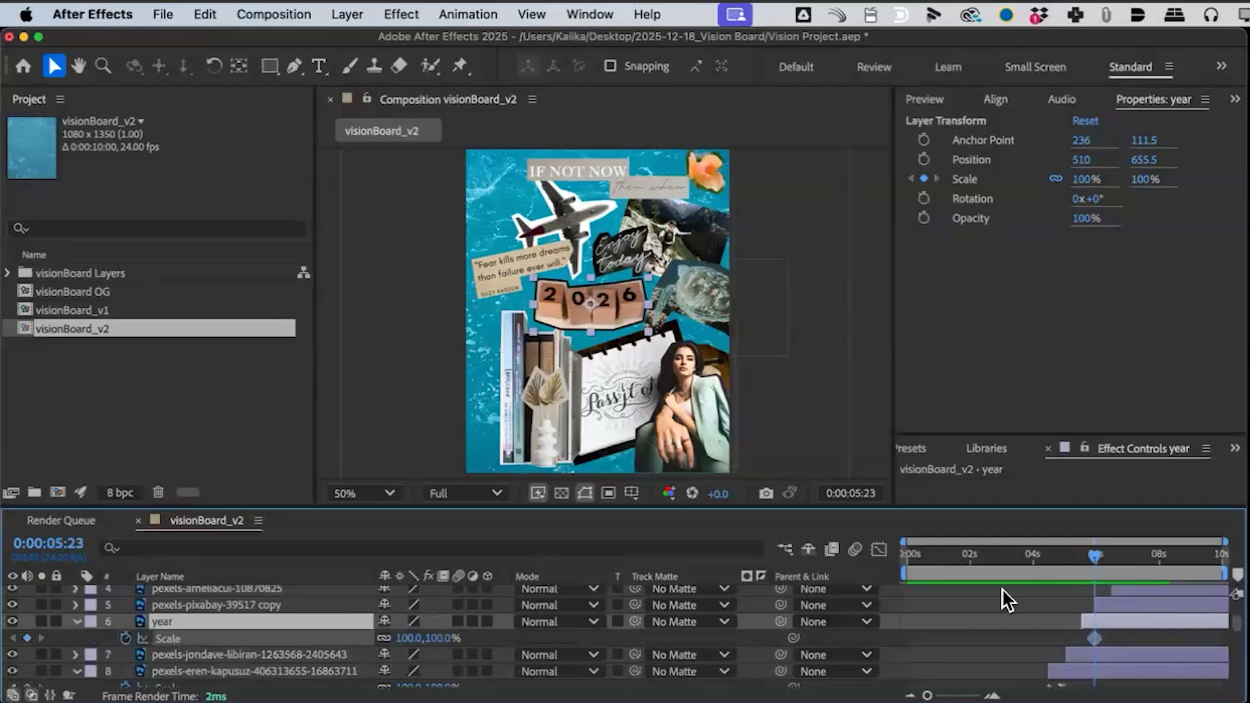
Step: At 0:00:05:13, set the year layer's Scale to 228% as its starting keyframe and ease its ending keyframe
drag(1088, 558, 1083, 560)
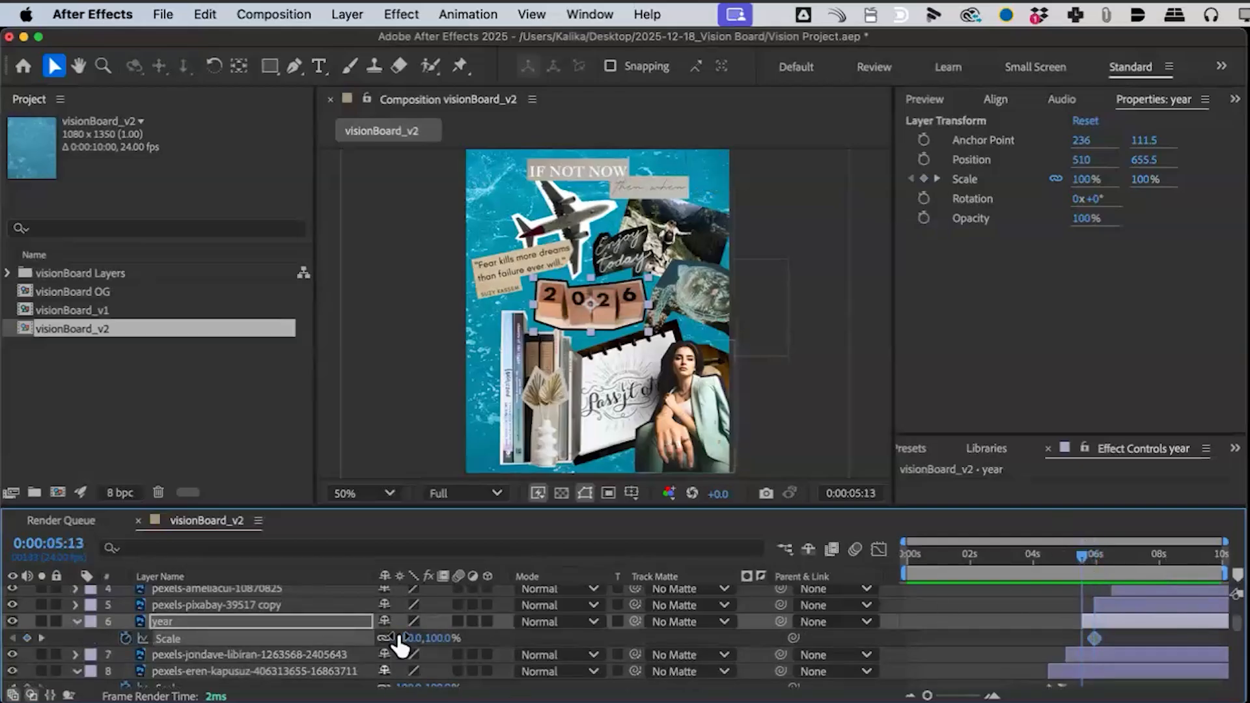
drag(427, 636, 512, 632)
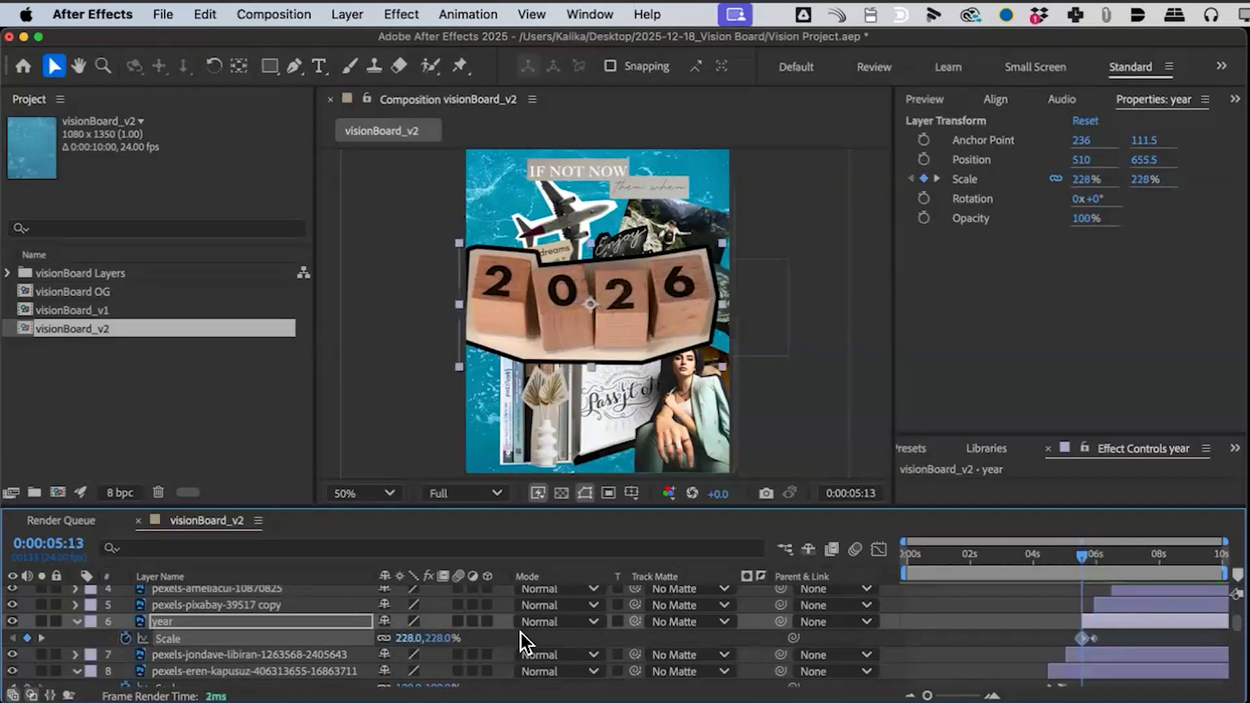
drag(1103, 555, 1092, 557)
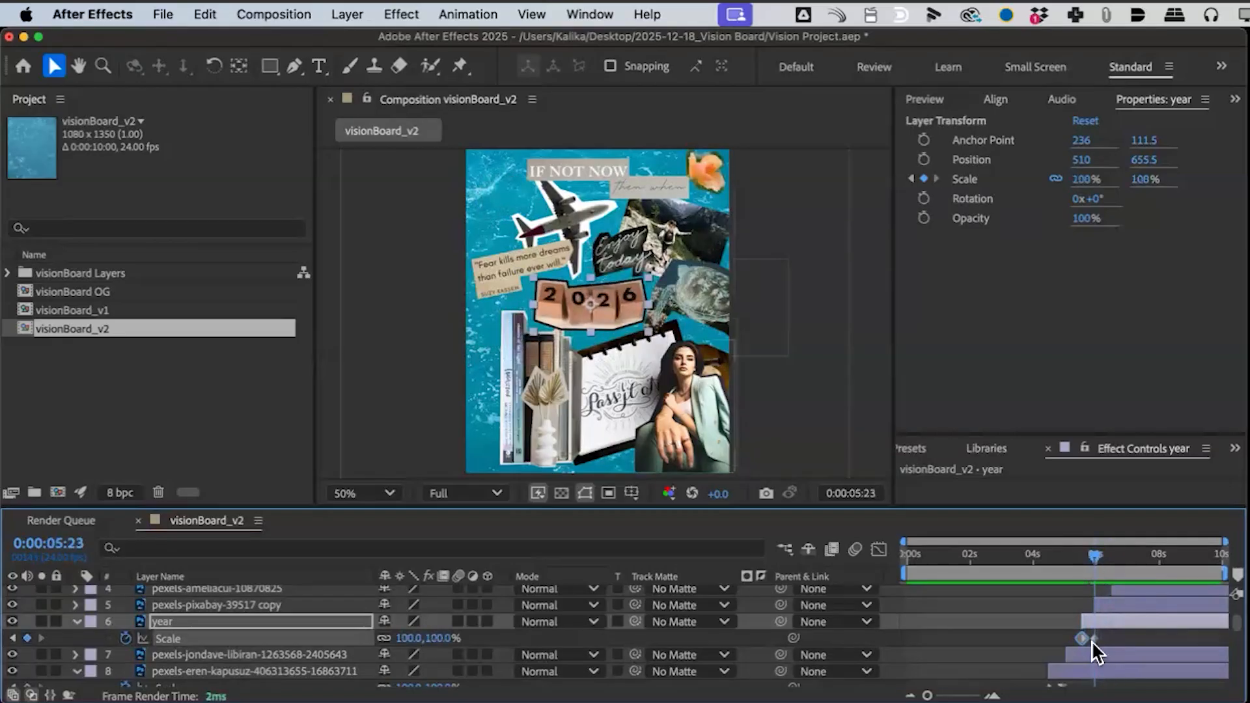
Step: Enlarge the timeline area to show the upper layers together with the already animated ones
click(1111, 605)
drag(1092, 553, 1103, 555)
scroll(1135, 602, up, 3)
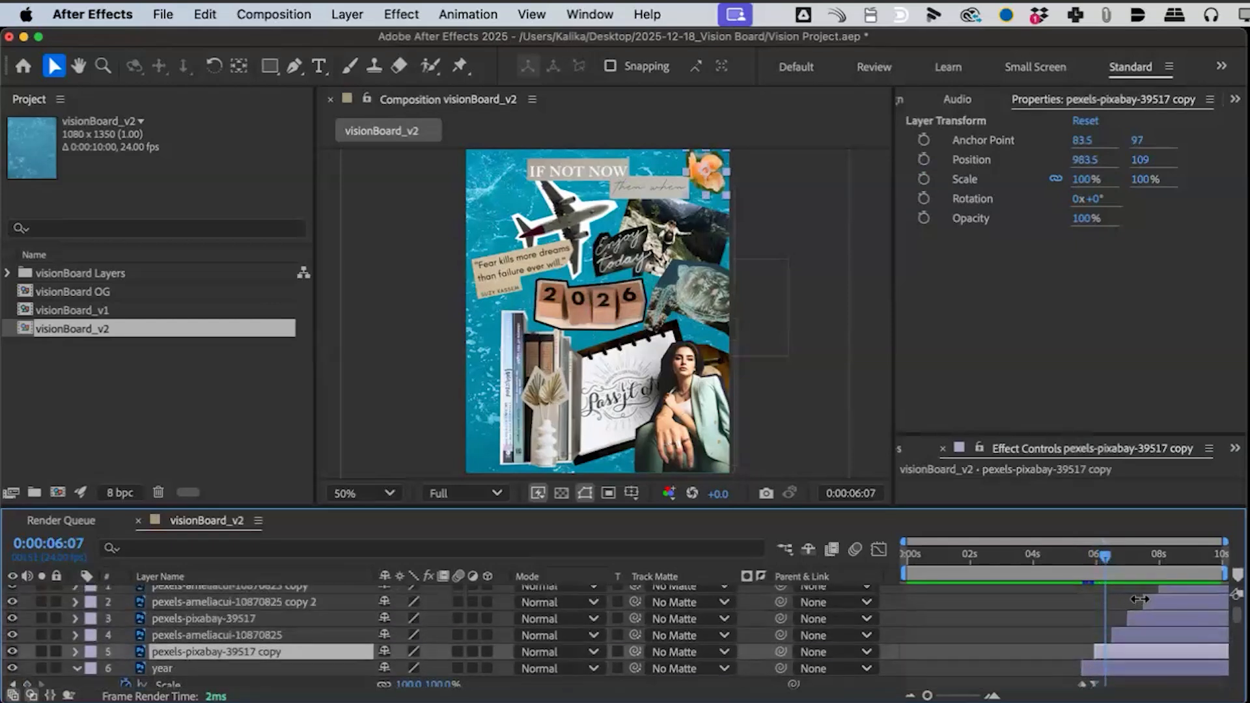
scroll(1194, 598, down, 5)
scroll(1194, 598, up, 3)
scroll(1189, 608, down, 2)
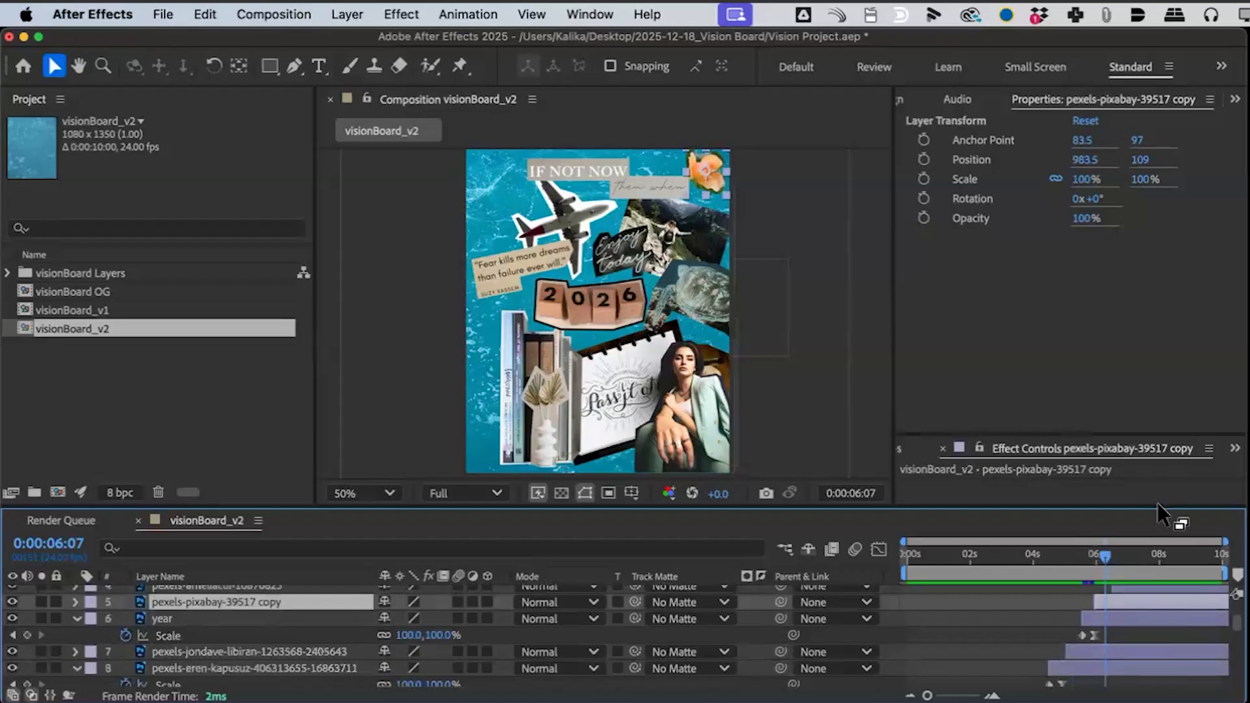
drag(1158, 503, 1169, 295)
scroll(1160, 452, down, 1)
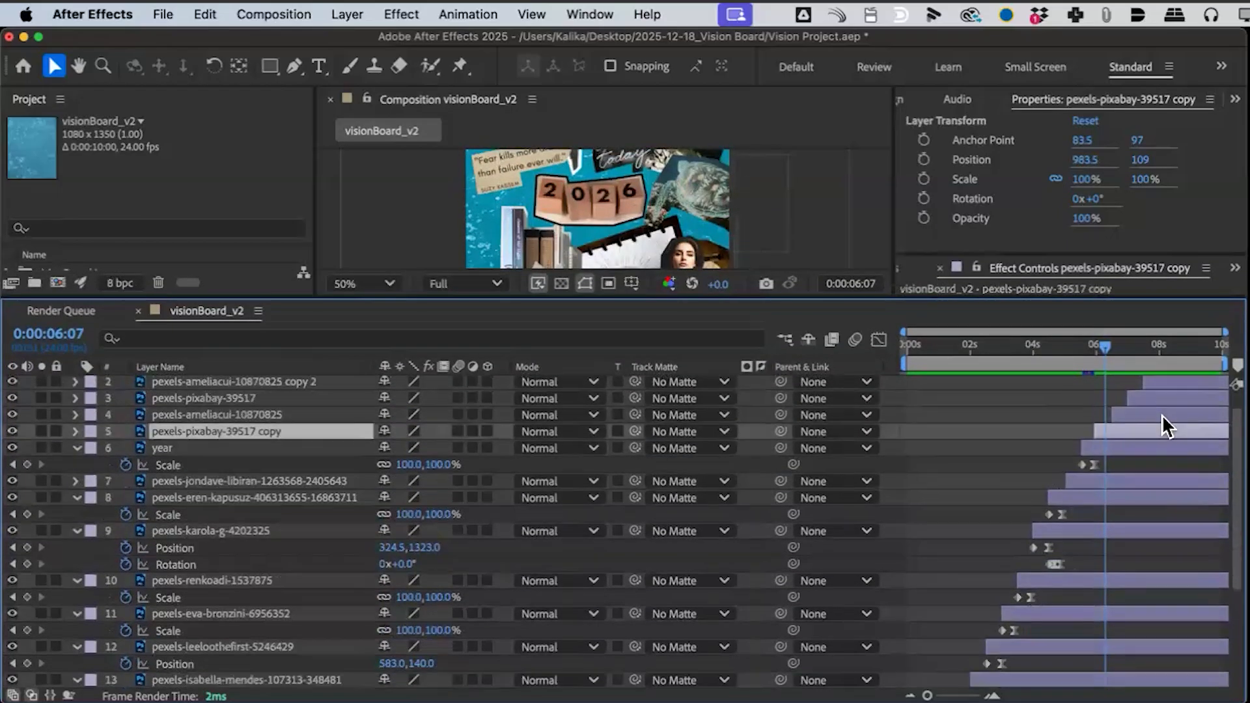
scroll(1162, 413, up, 1)
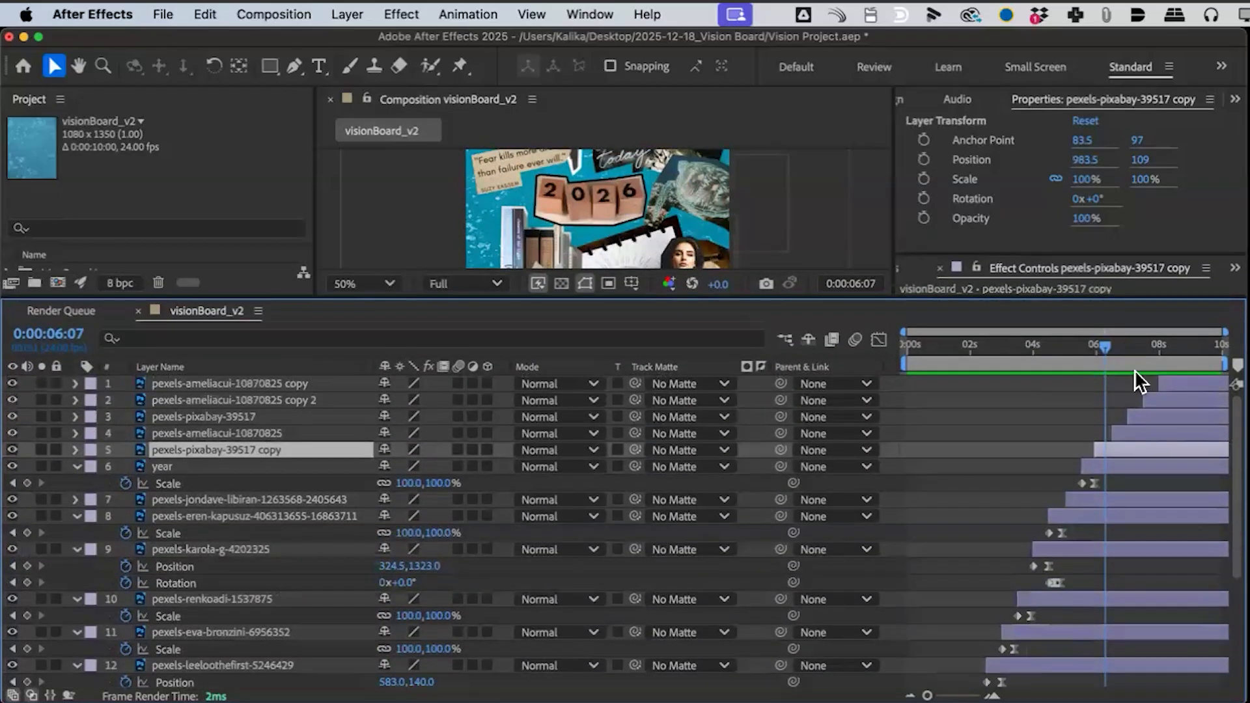
Step: Add a Scale keyframe of 100% to the orange flower layer, pexels-pixabay-39517 copy, at 0:00:06:09
mouse_move(1101, 345)
mouse_down()
mouse_move(1089, 346)
mouse_move(1107, 346)
mouse_up()
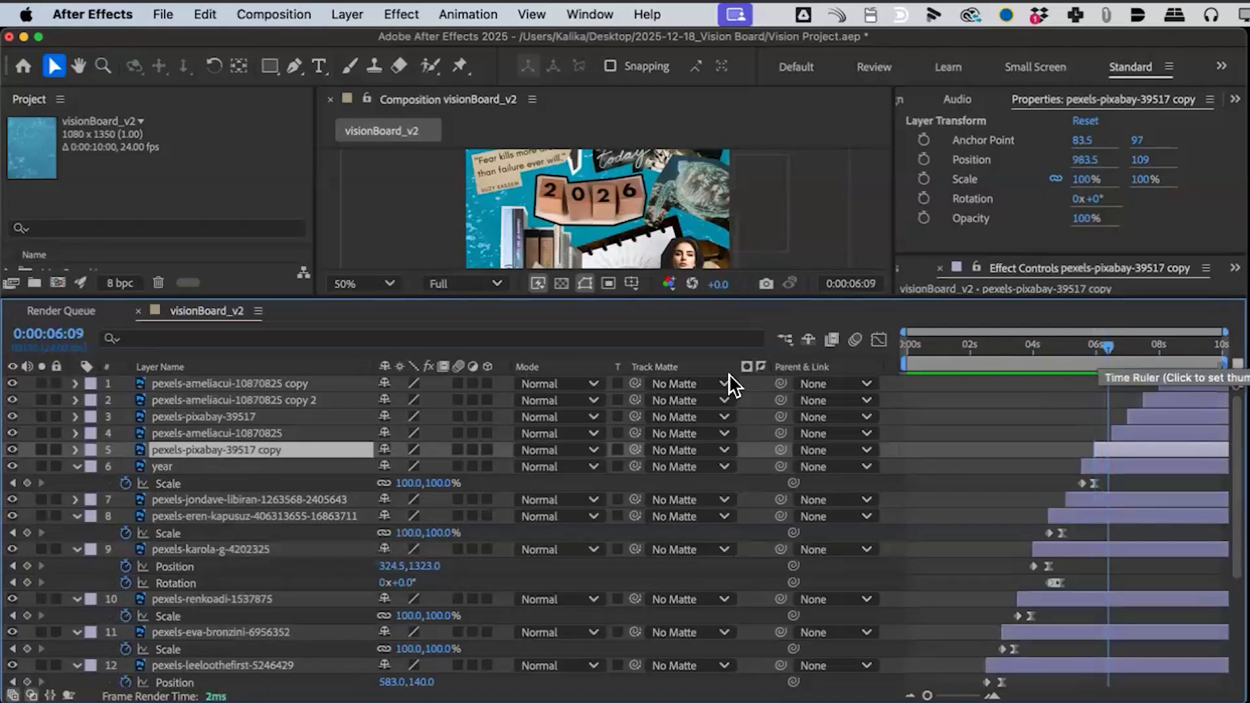
click(192, 389)
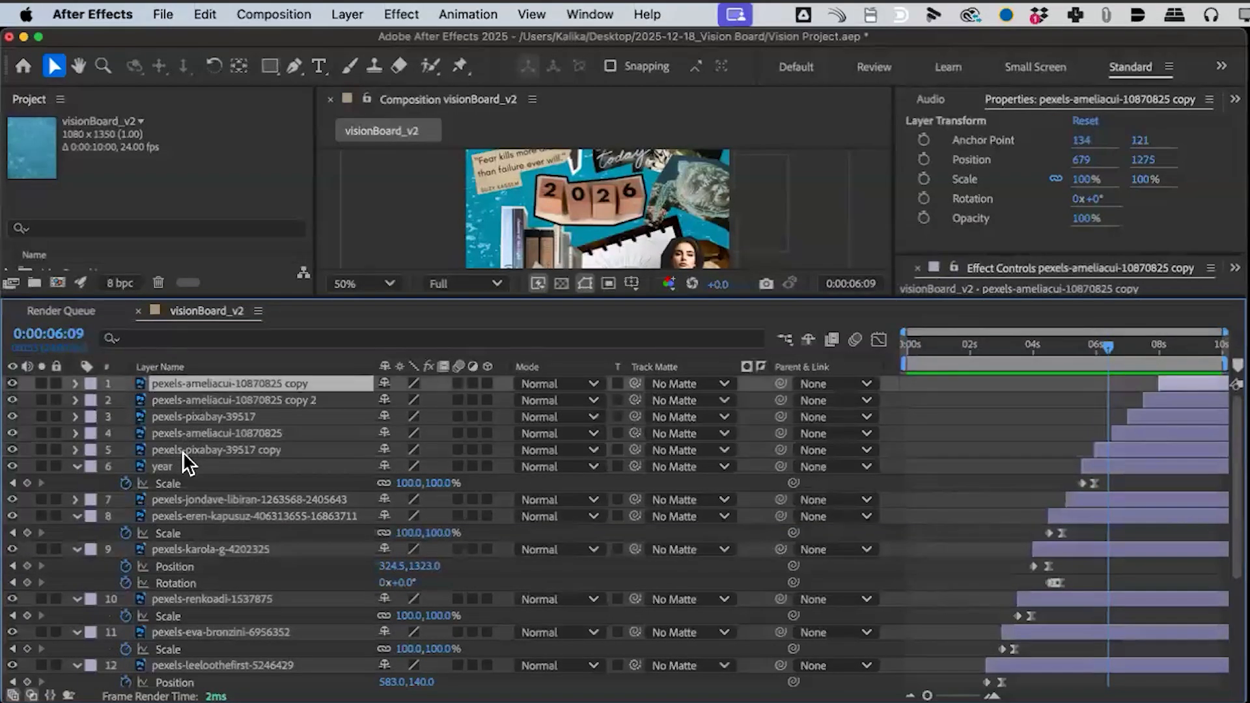
click(181, 451)
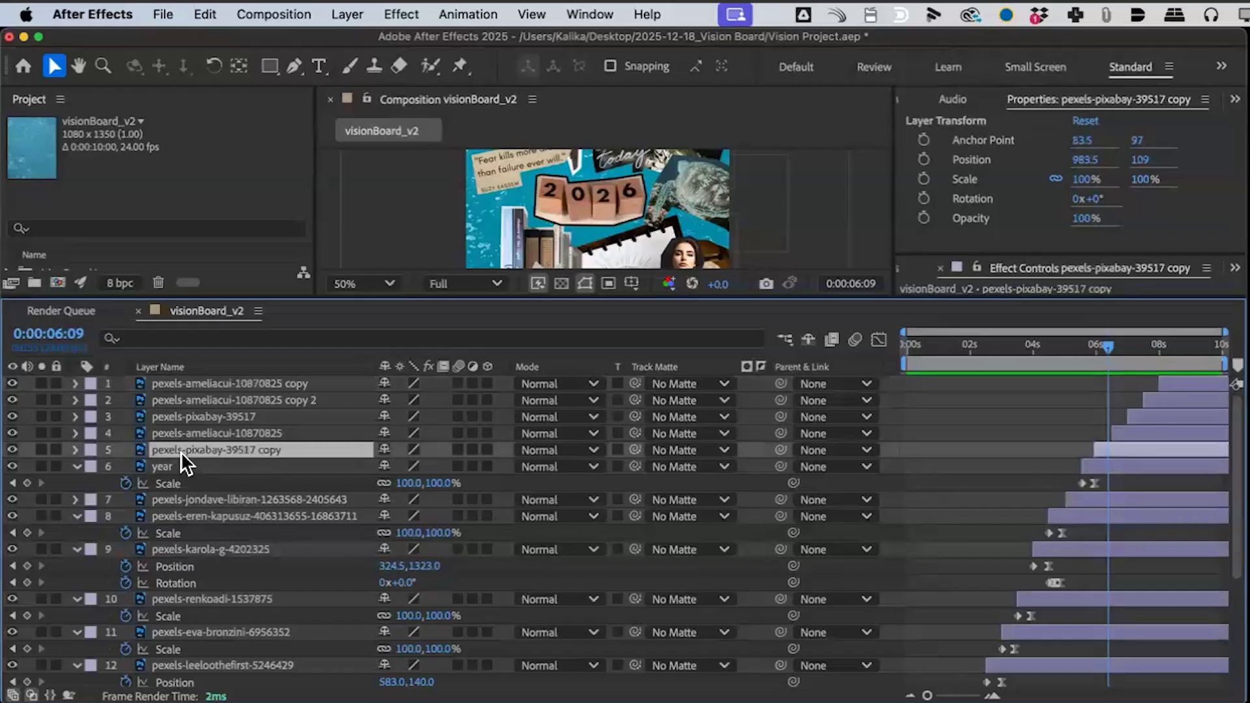
key(s)
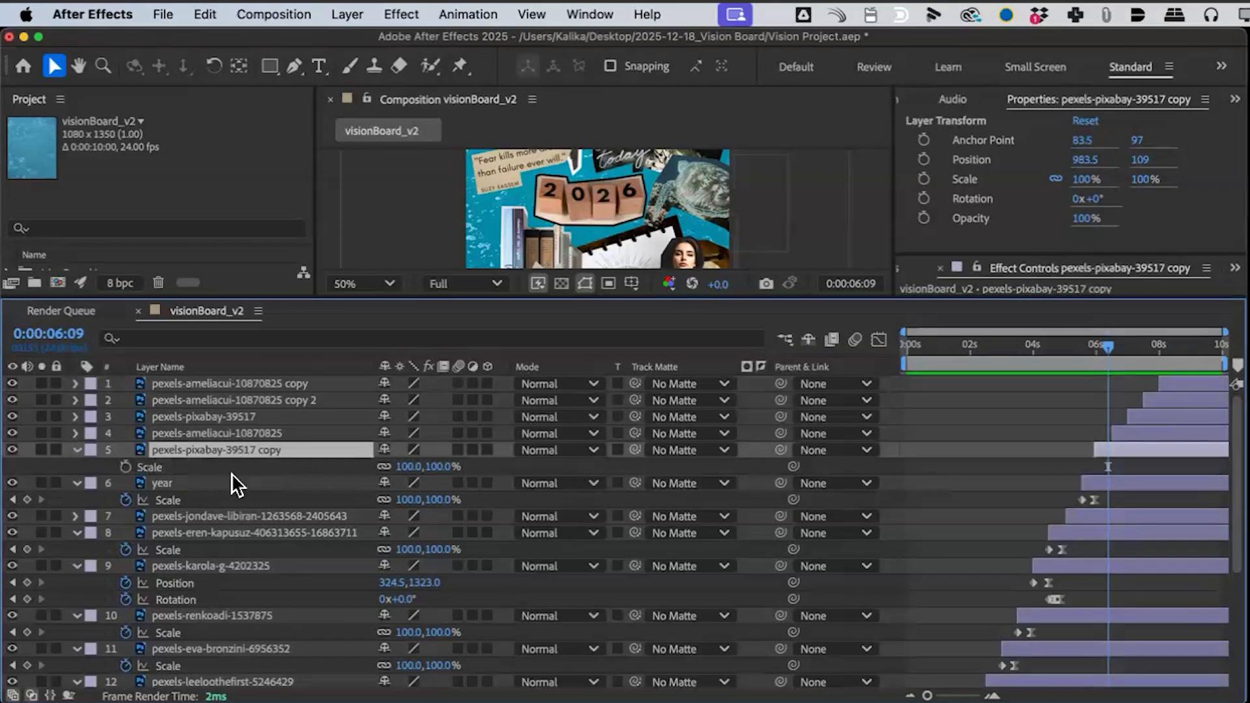
click(125, 467)
Step: At 0:00:05:23, set the orange flower's Scale to 25% as its starting keyframe and ease its ending keyframe
click(1094, 345)
click(411, 467)
text(25)
key(Return)
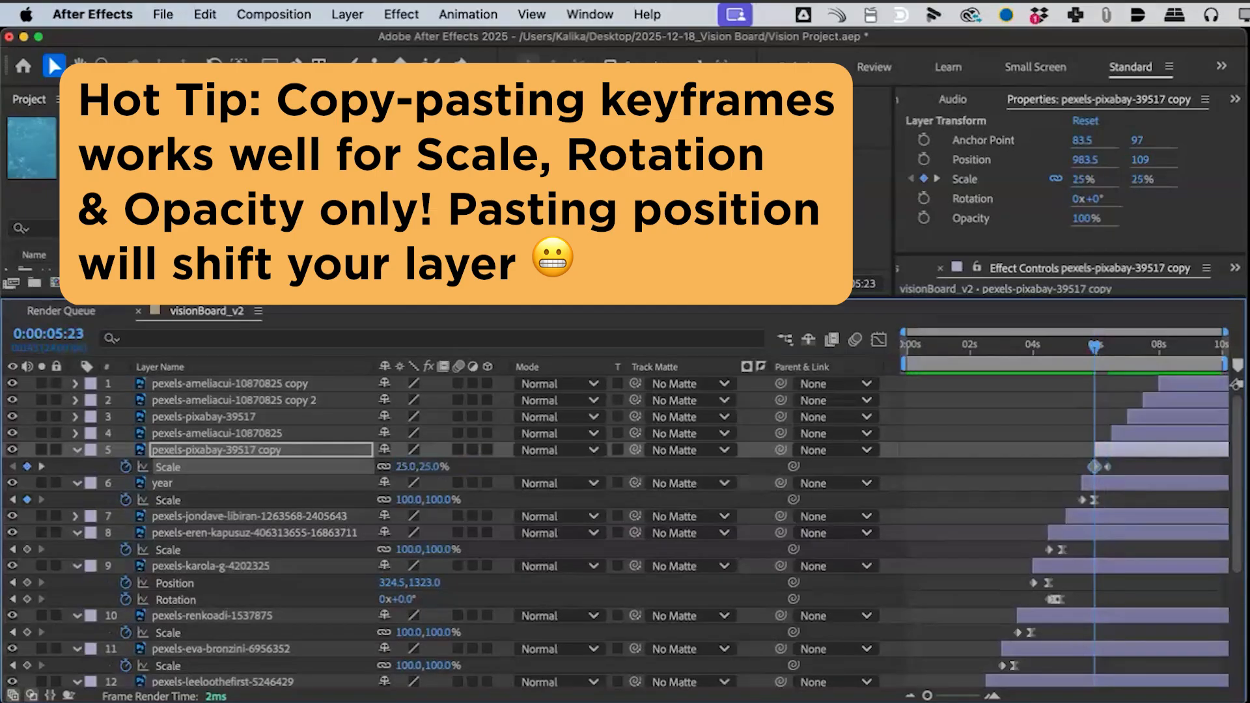
click(1108, 467)
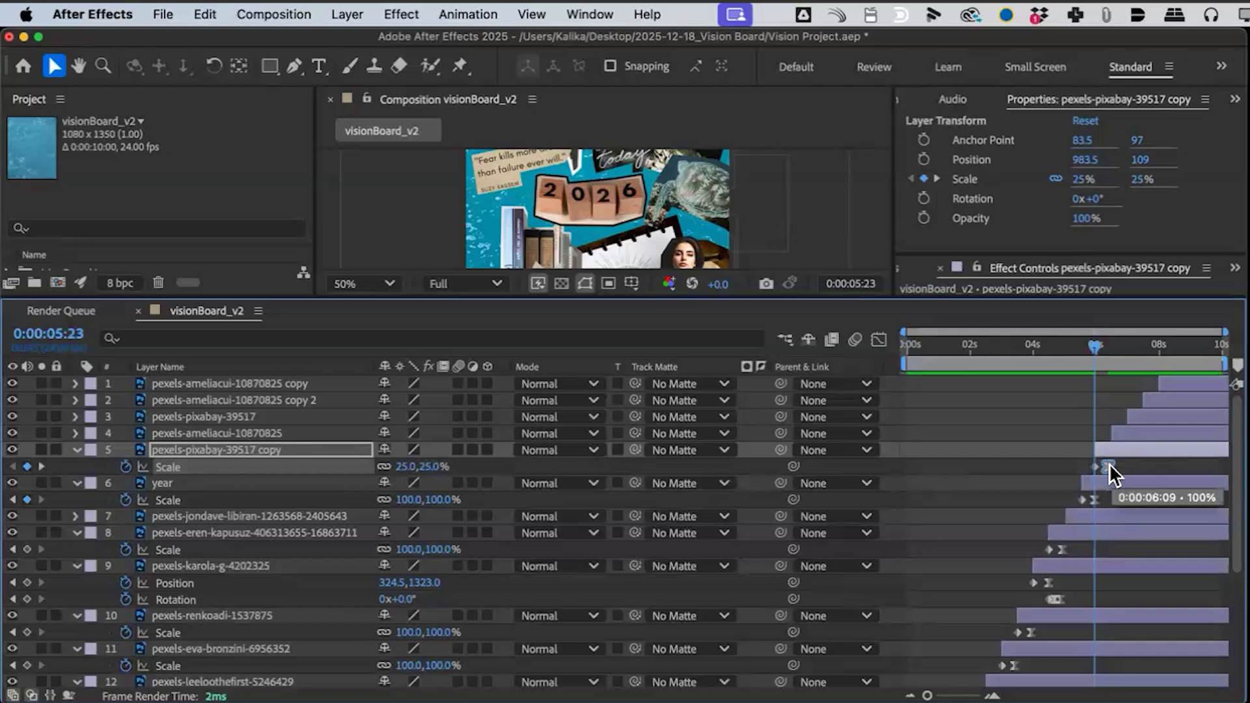
Step: Copy the orange flower's two Scale keyframes and paste them onto pexels-ameliacui-10870825 at its in-point, 0:00:06:12
drag(1083, 465, 1146, 476)
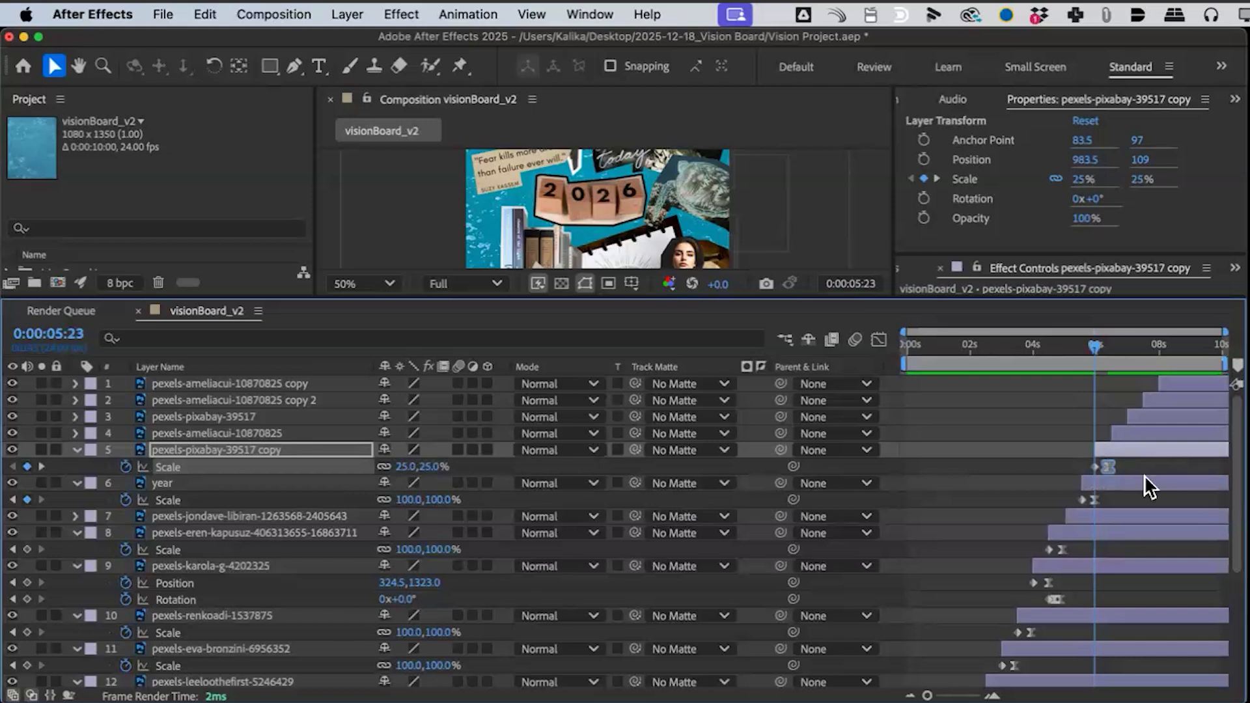
click(1122, 433)
key(i)
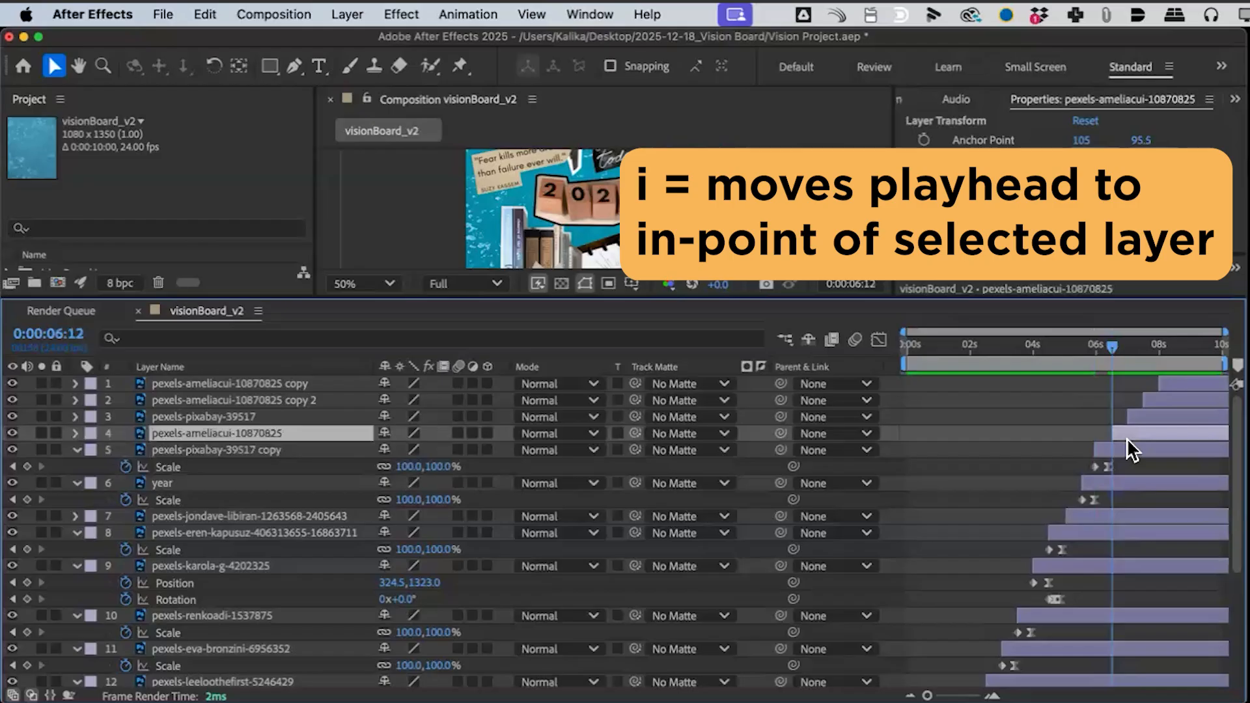
key(s)
key(super+v)
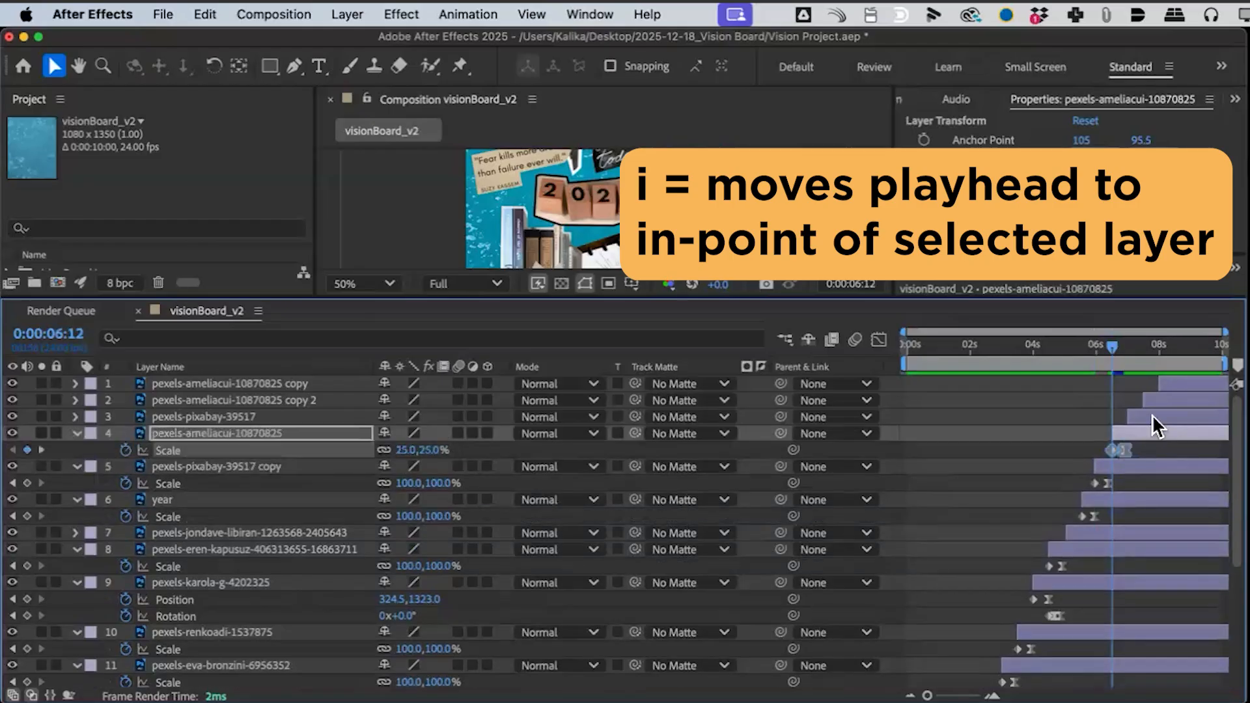
Step: Paste the Scale keyframes onto pexels-pixabay-39517 at 0:00:07:00 and onto pexels-ameliacui-10870825 copy 2 at 0:00:07:12
click(1153, 417)
key(i)
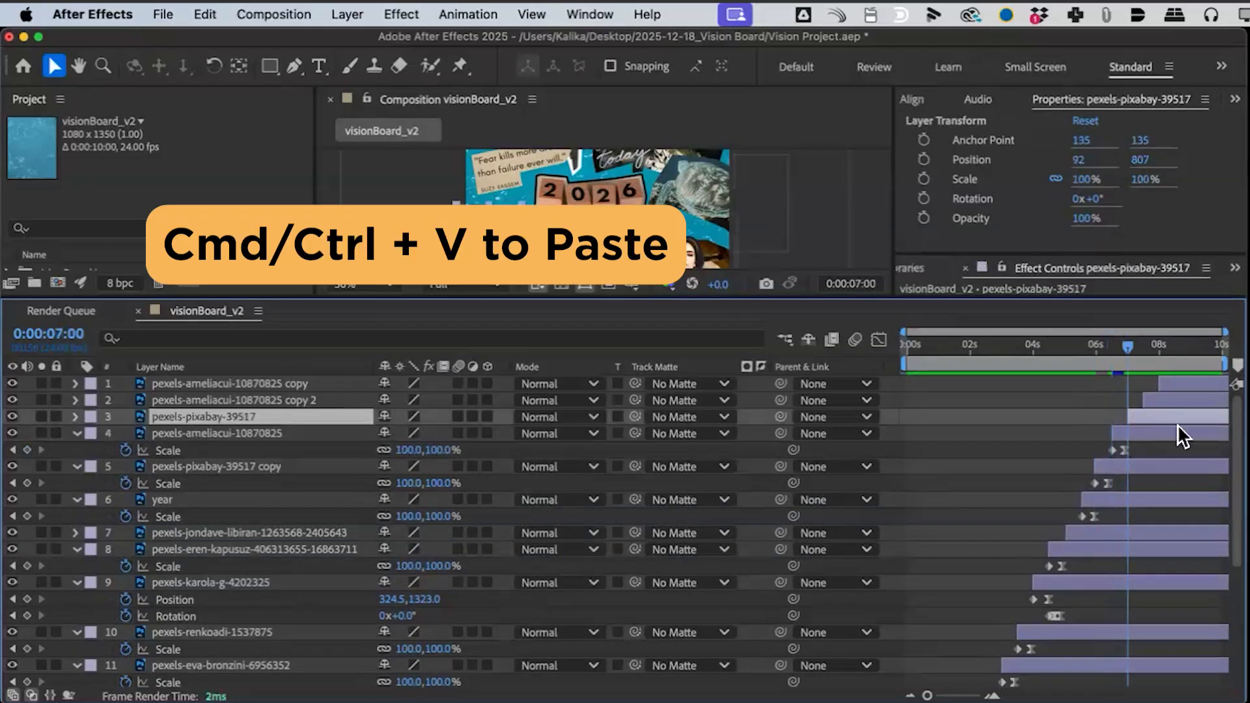
key(super+v)
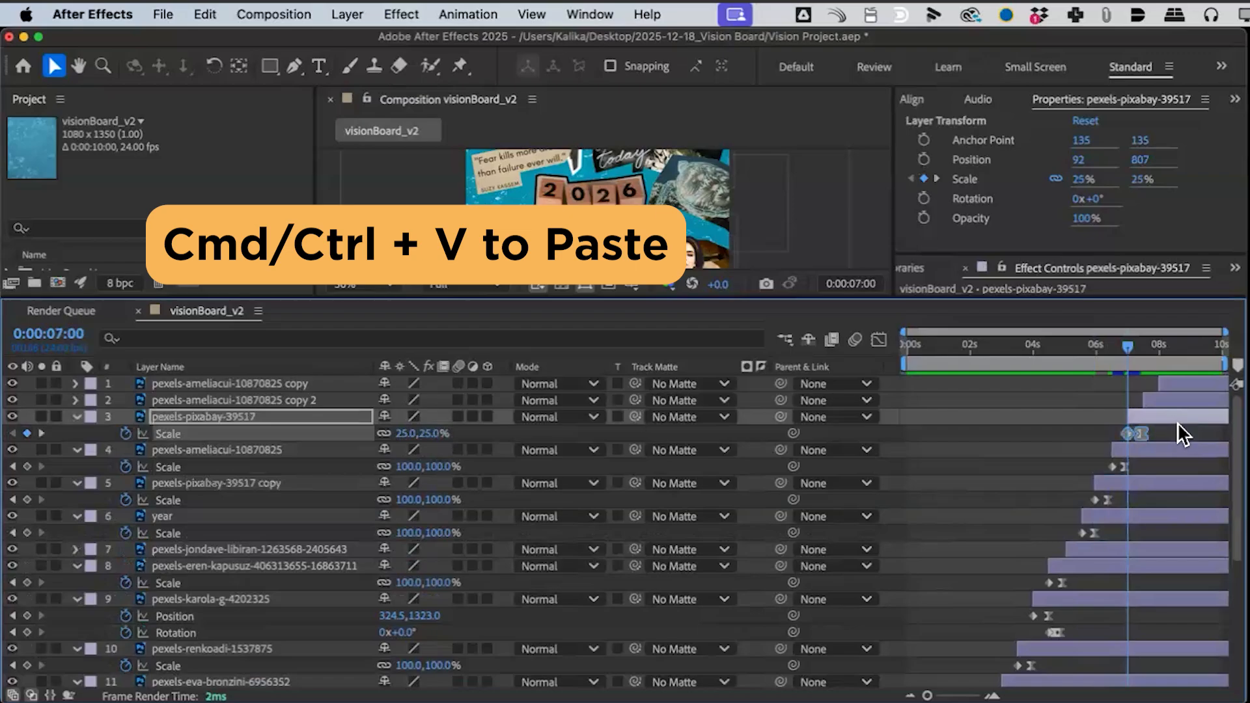
click(1173, 410)
key(i)
key(super+v)
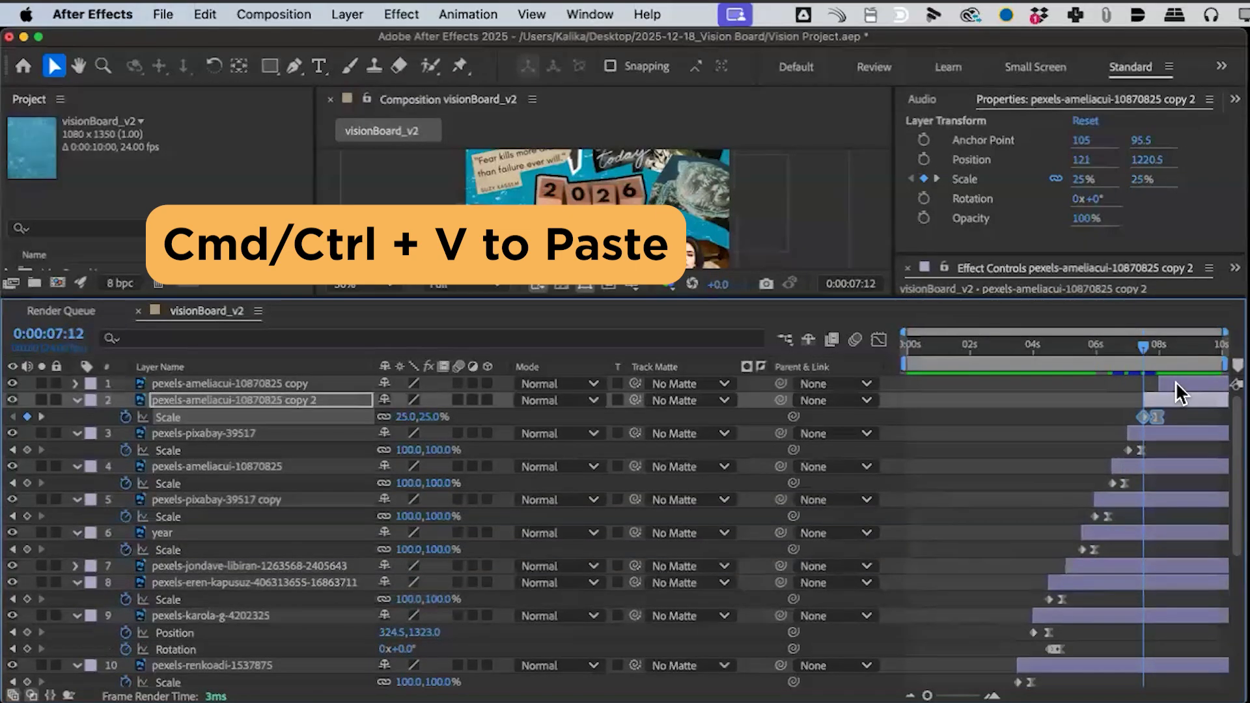
Step: Paste the Scale keyframes onto pexels-ameliacui-10870825 copy at its in-point, 0:00:08:00
click(1176, 386)
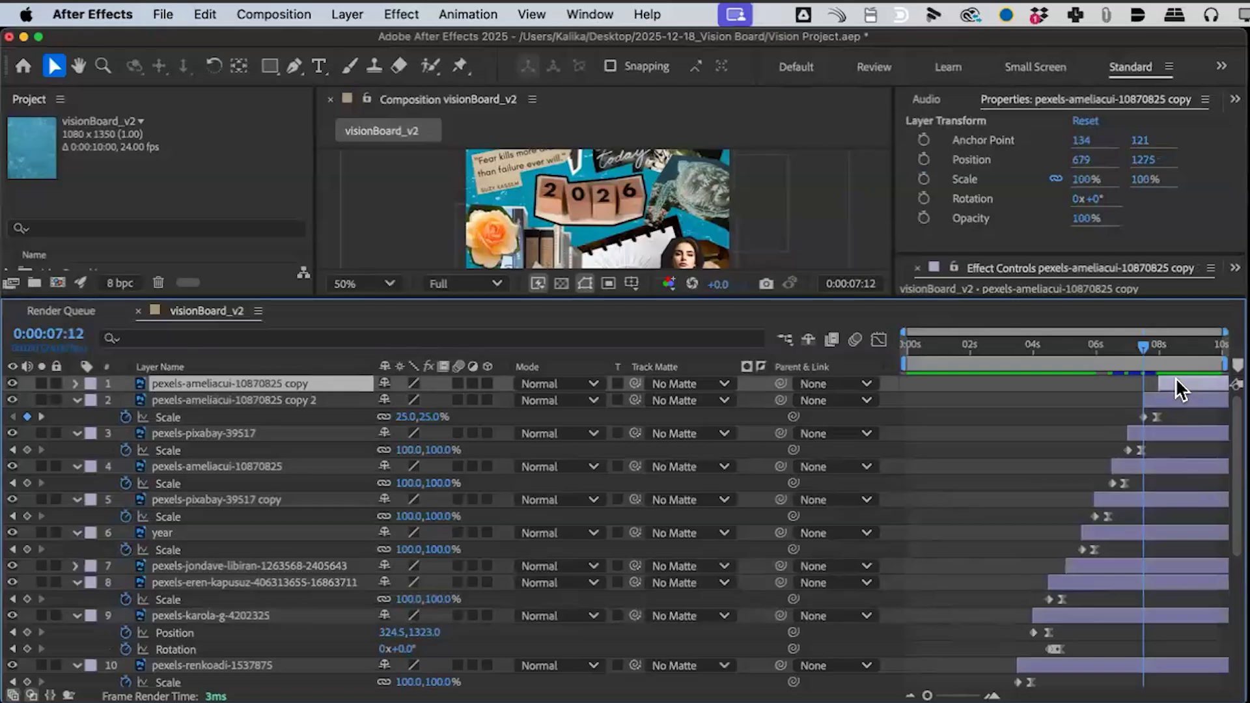
key(i)
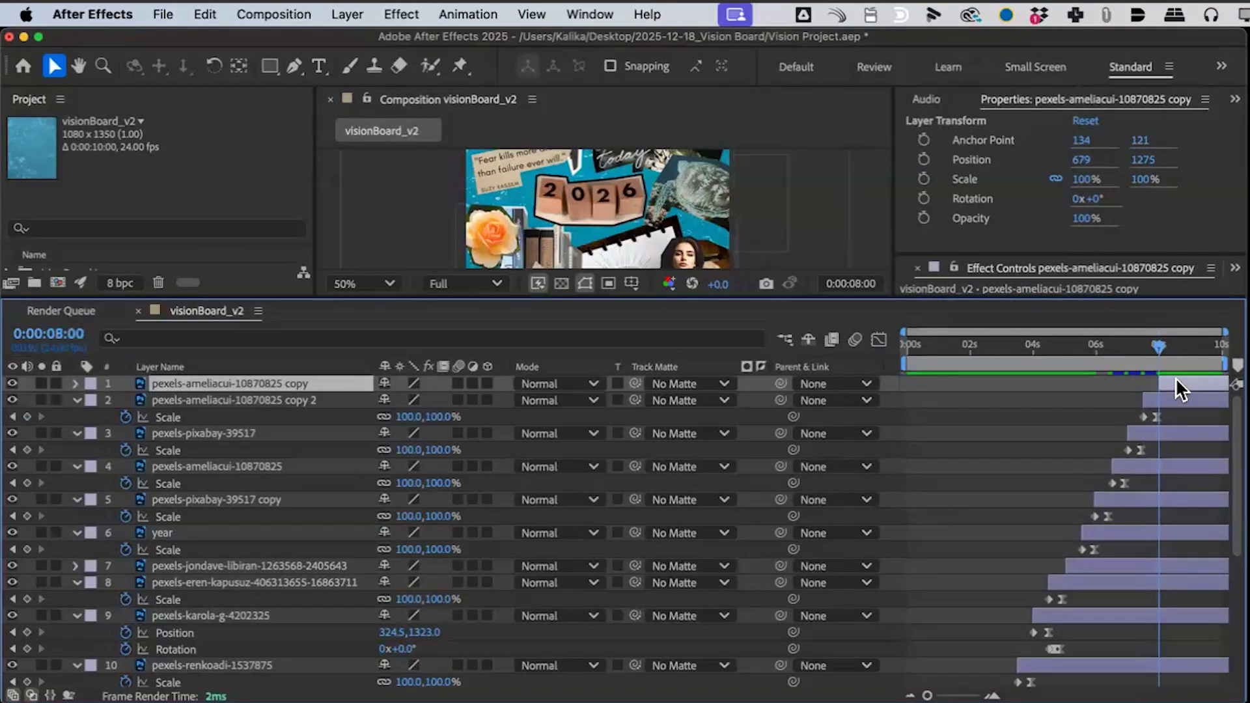
key(s)
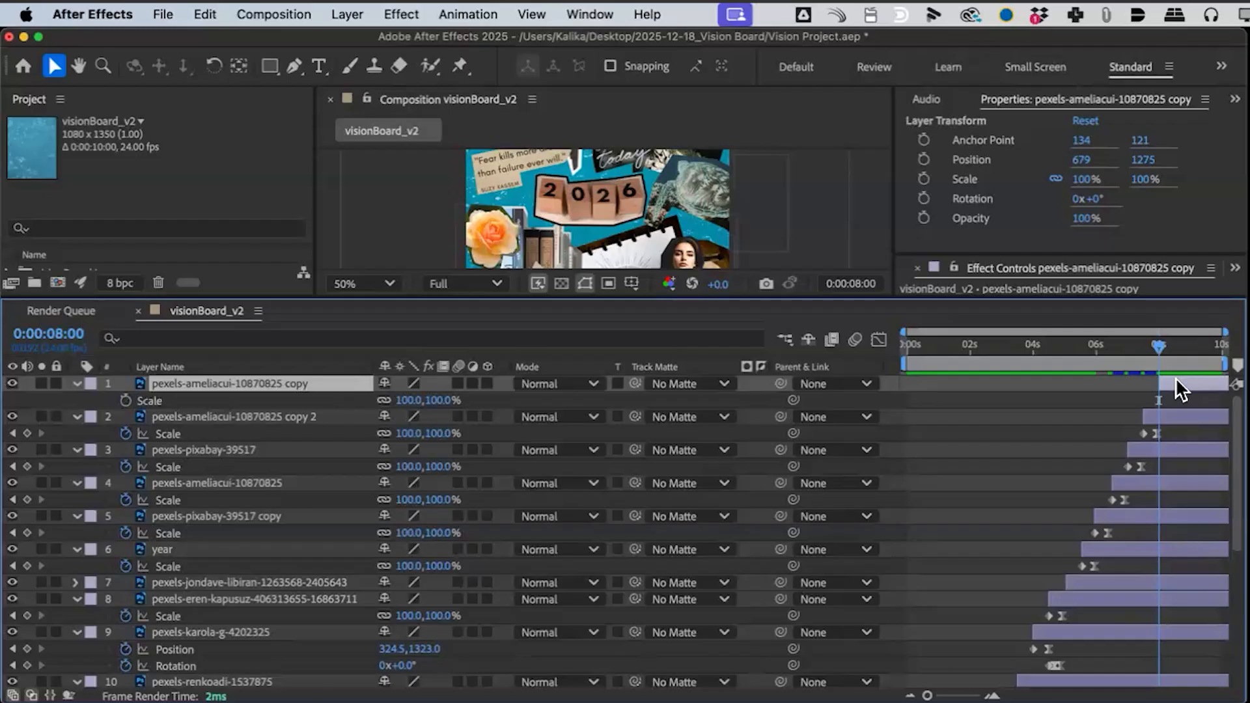
key(super+v)
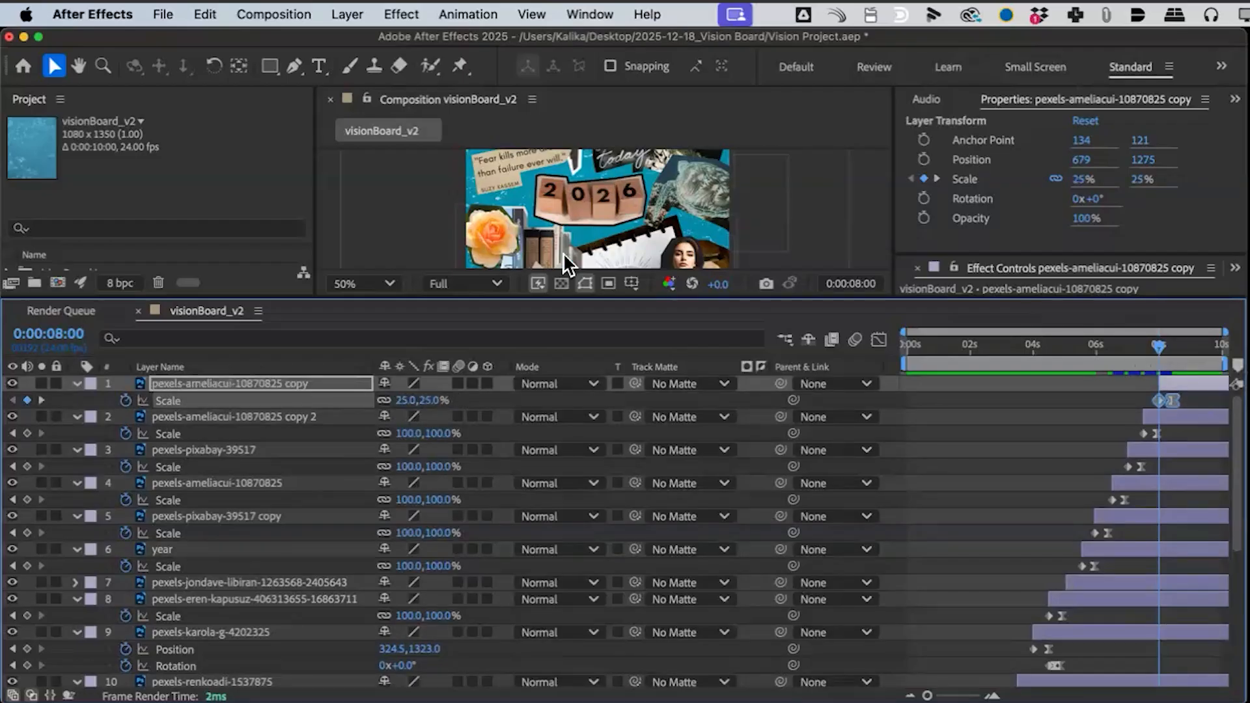
Step: Shrink the timeline area to give the composition view more room and save the project
drag(555, 299, 540, 487)
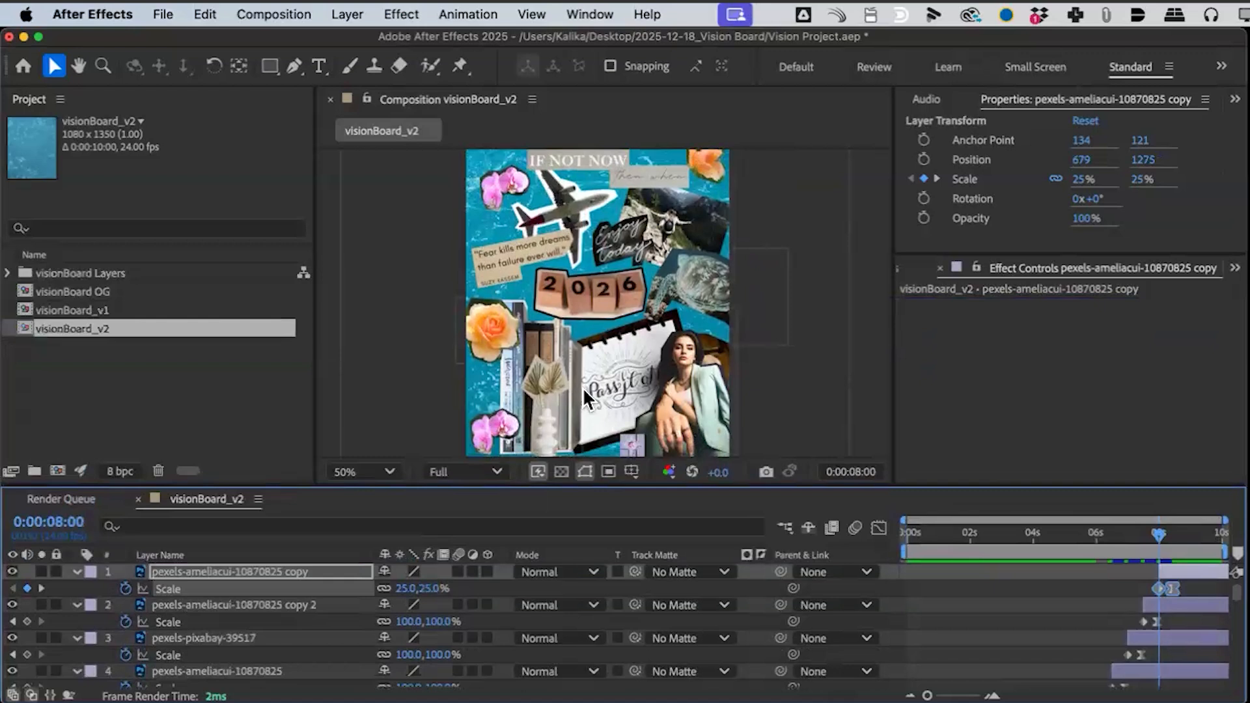
key(super+s)
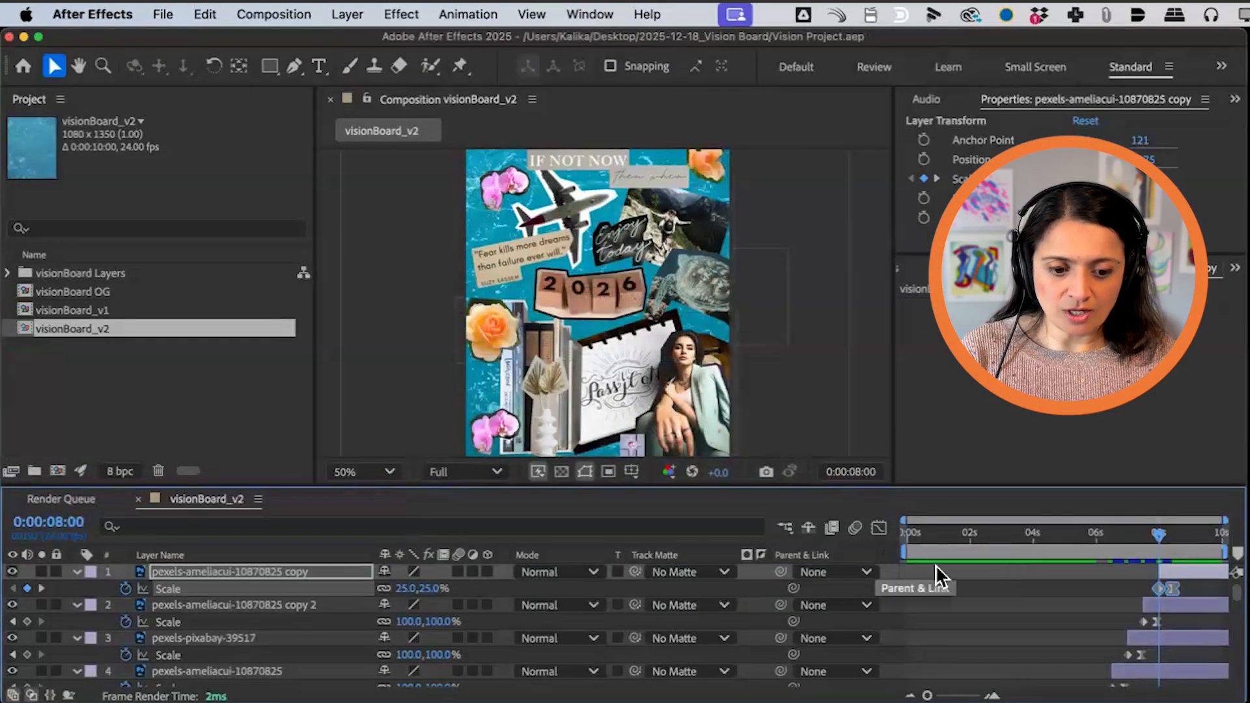
Step: Fit the composition in its view and preview the whole animation from the first frame
key(Home)
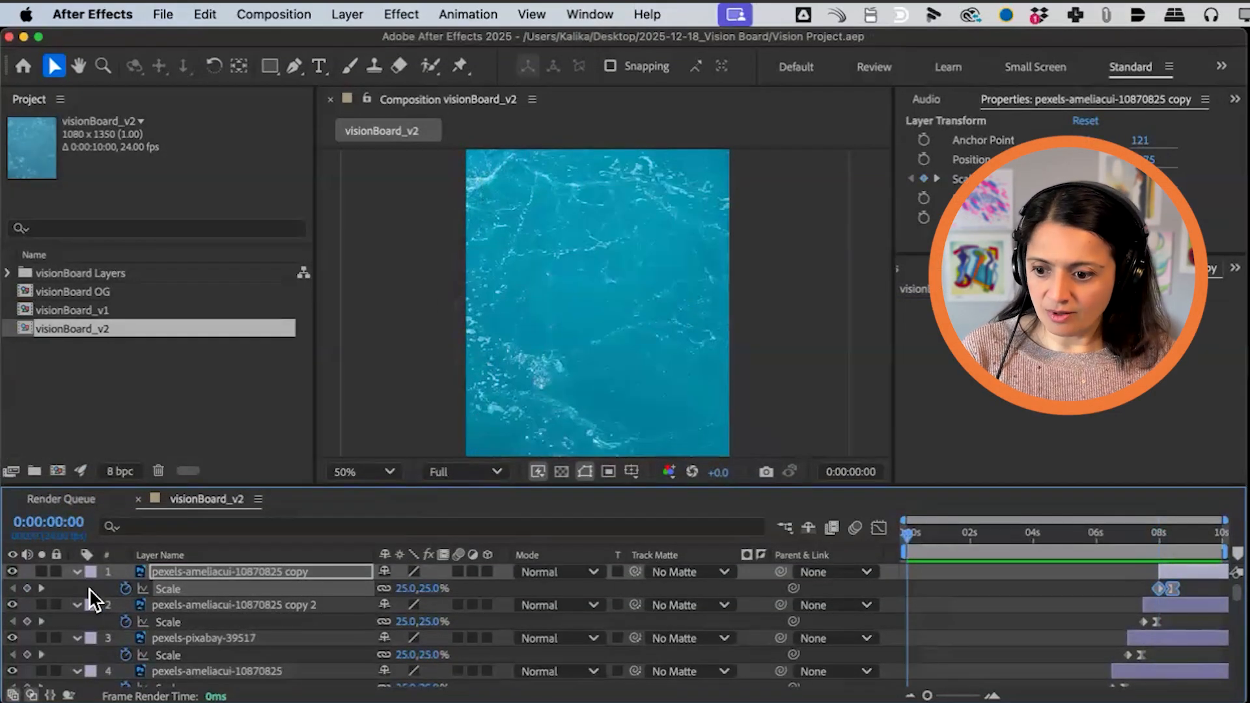
click(89, 589)
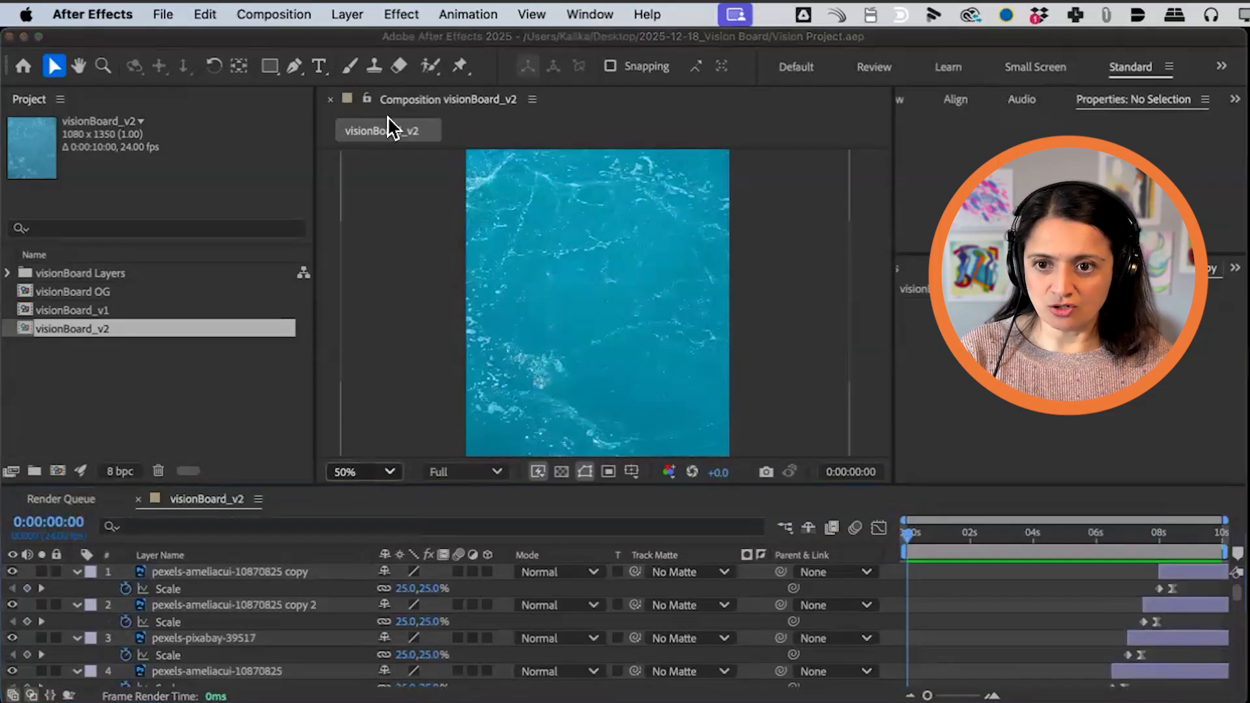
click(369, 81)
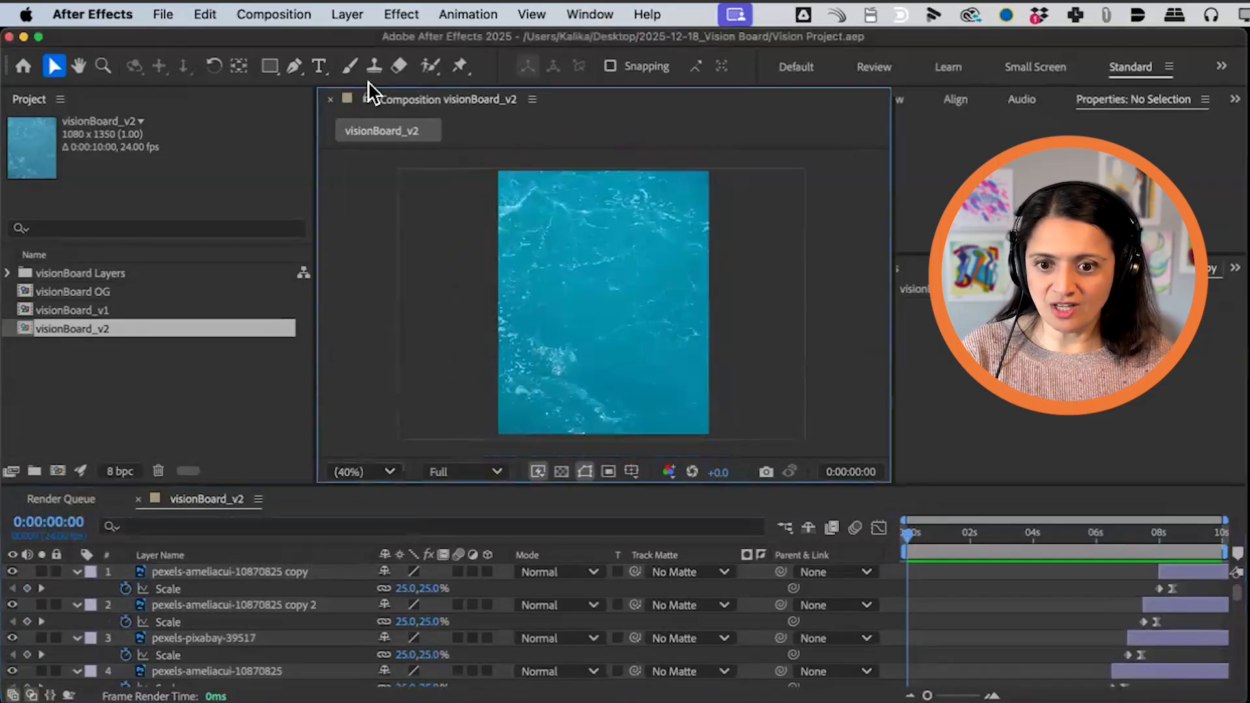
click(96, 586)
key(space)
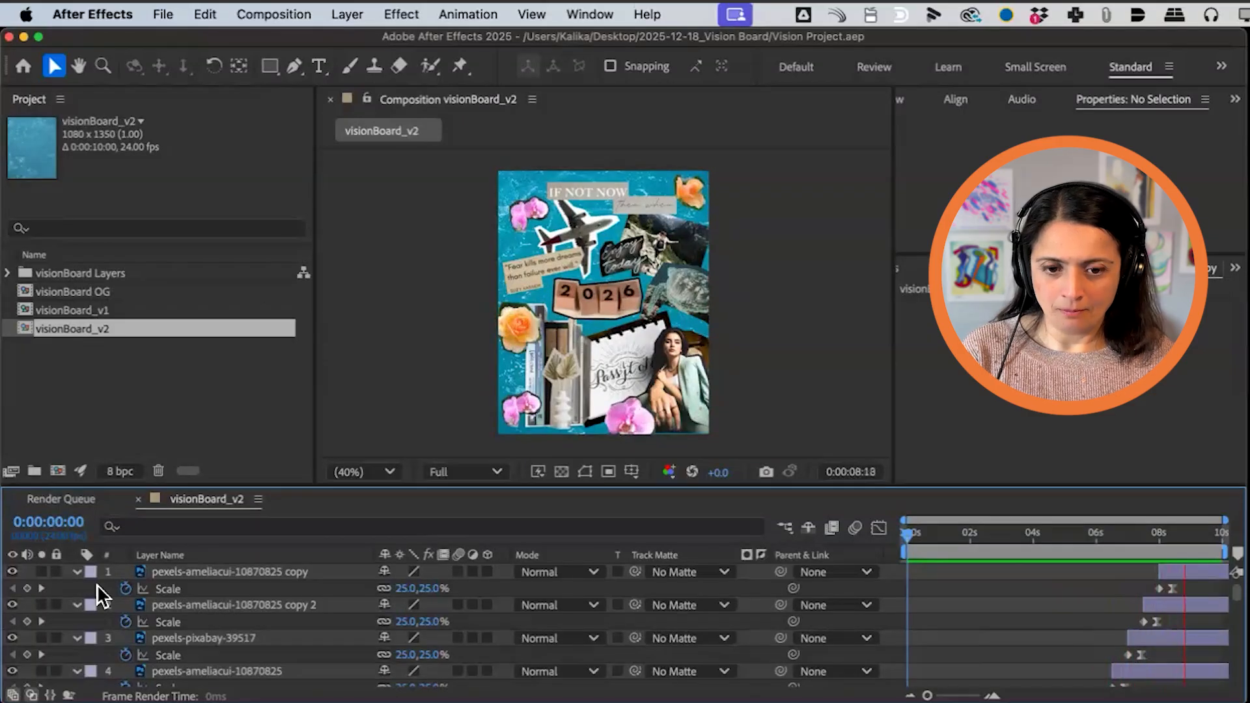
key(space)
click(674, 338)
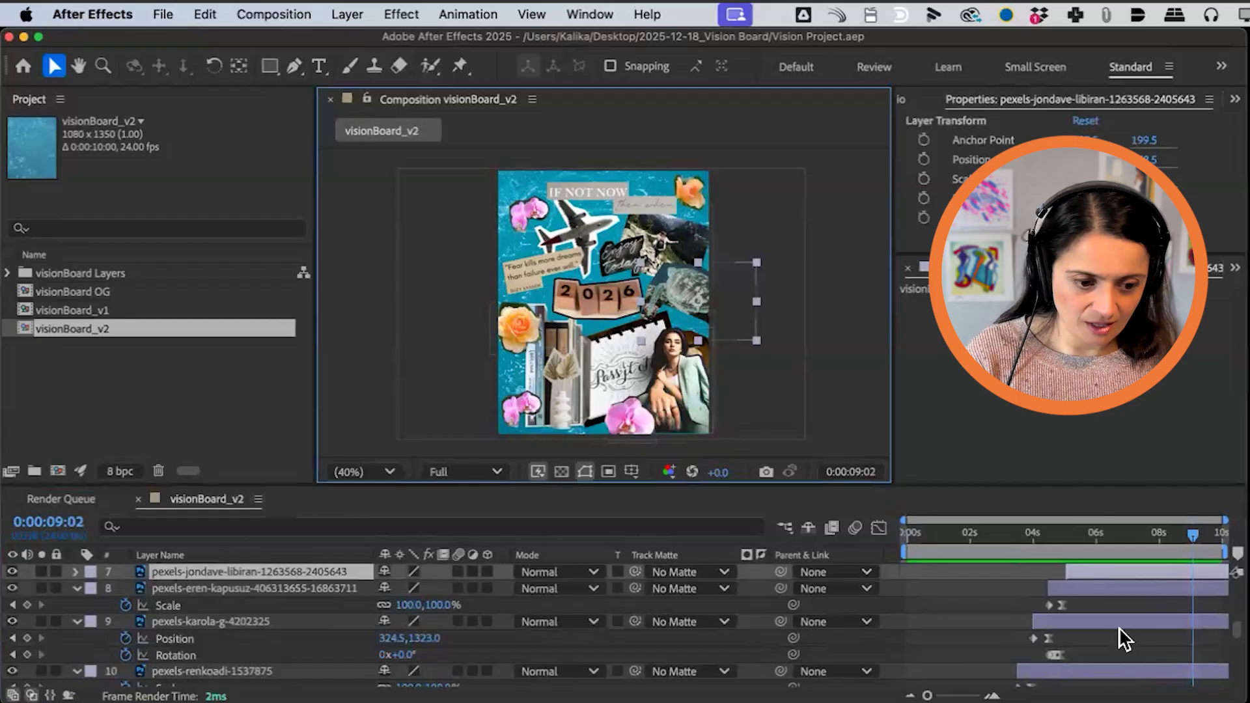
scroll(1119, 627, up, 2)
click(1071, 529)
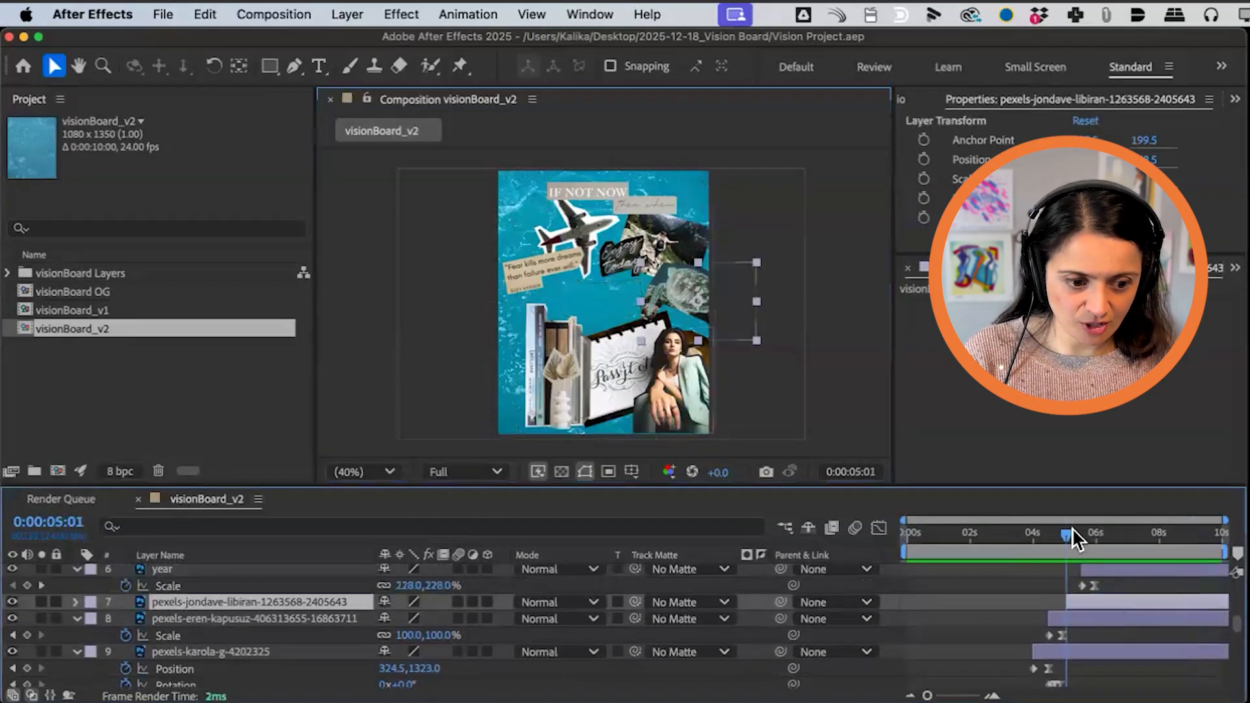
key(p)
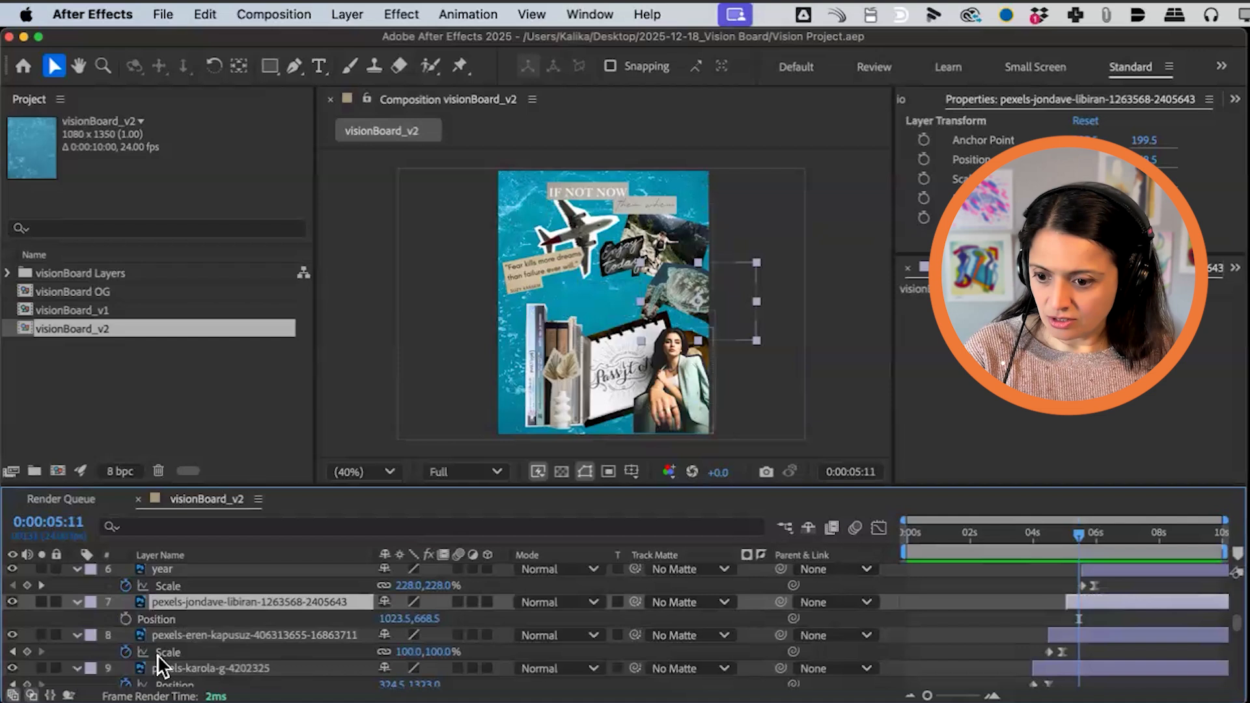
click(126, 619)
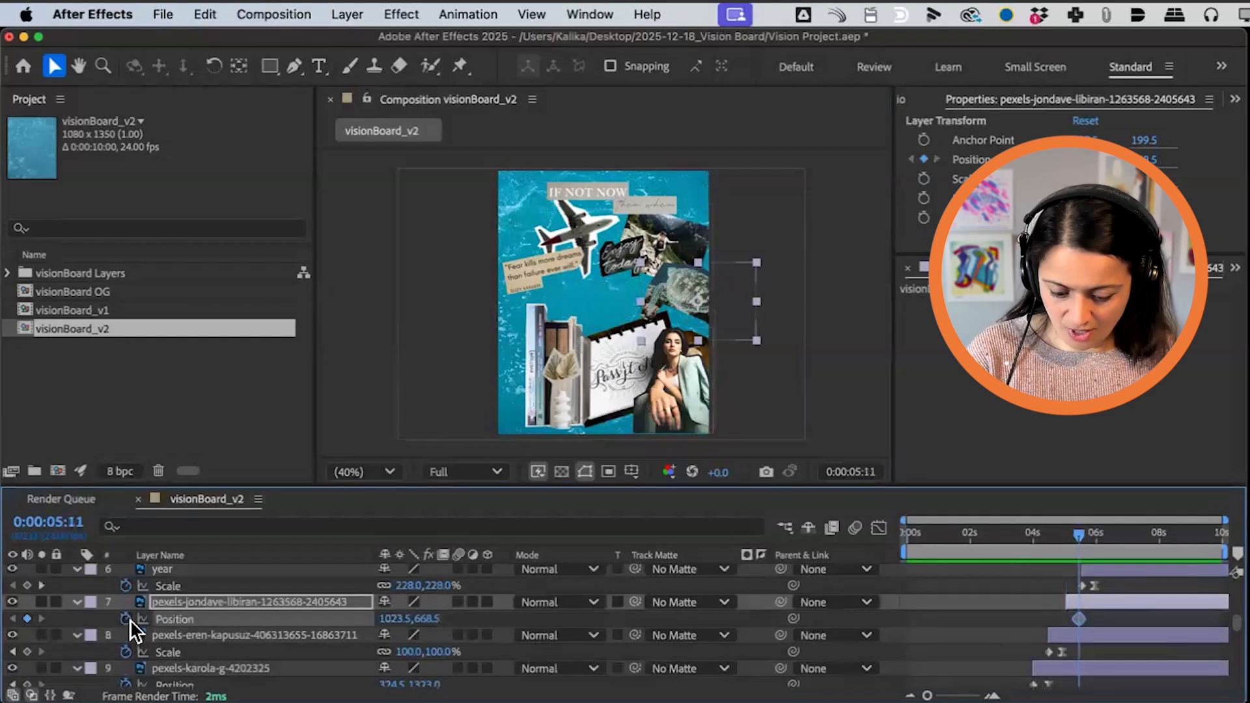
Step: At 0:00:05:01, move the turtle image off the canvas to Position 1398.5, 1093.5, and apply Easy Ease to its keyframe at 0:00:05:11
key(shift+Page_Up)
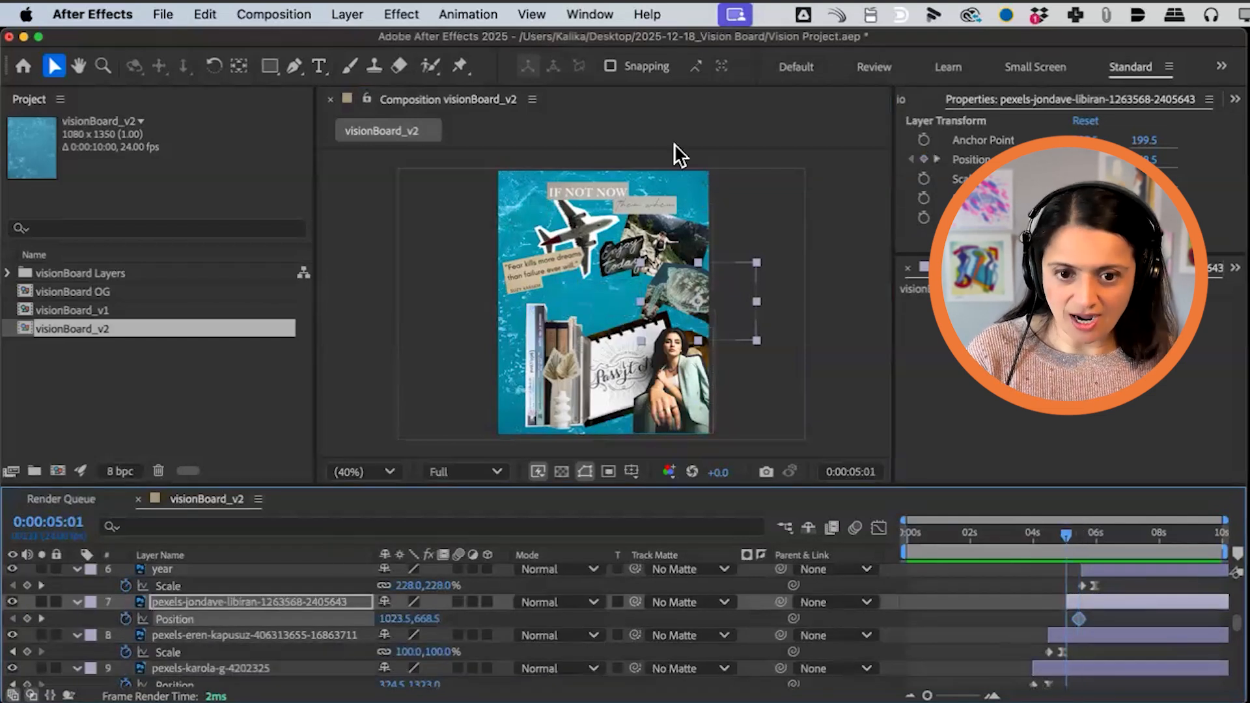
drag(691, 295, 771, 389)
click(1080, 619)
key(F9)
Step: Preview visionBoard_v2 from the first frame to check the turtle image's entrance among the other layers
drag(936, 528, 722, 531)
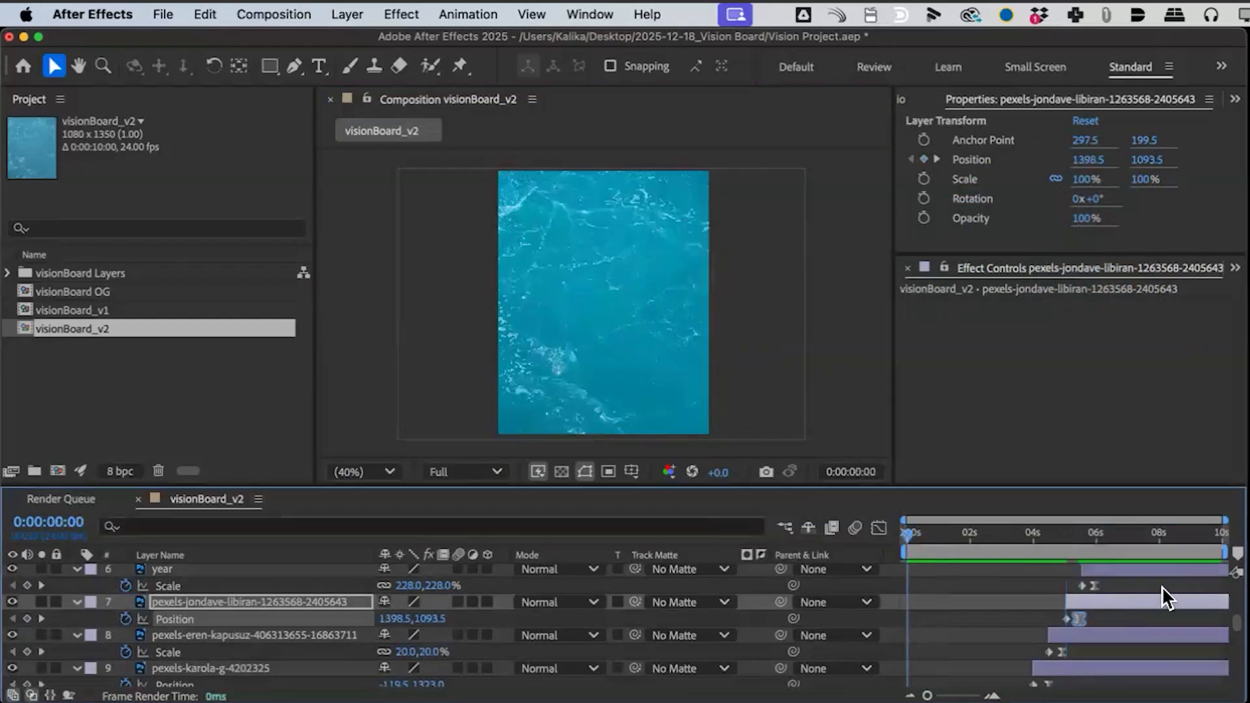
key(space)
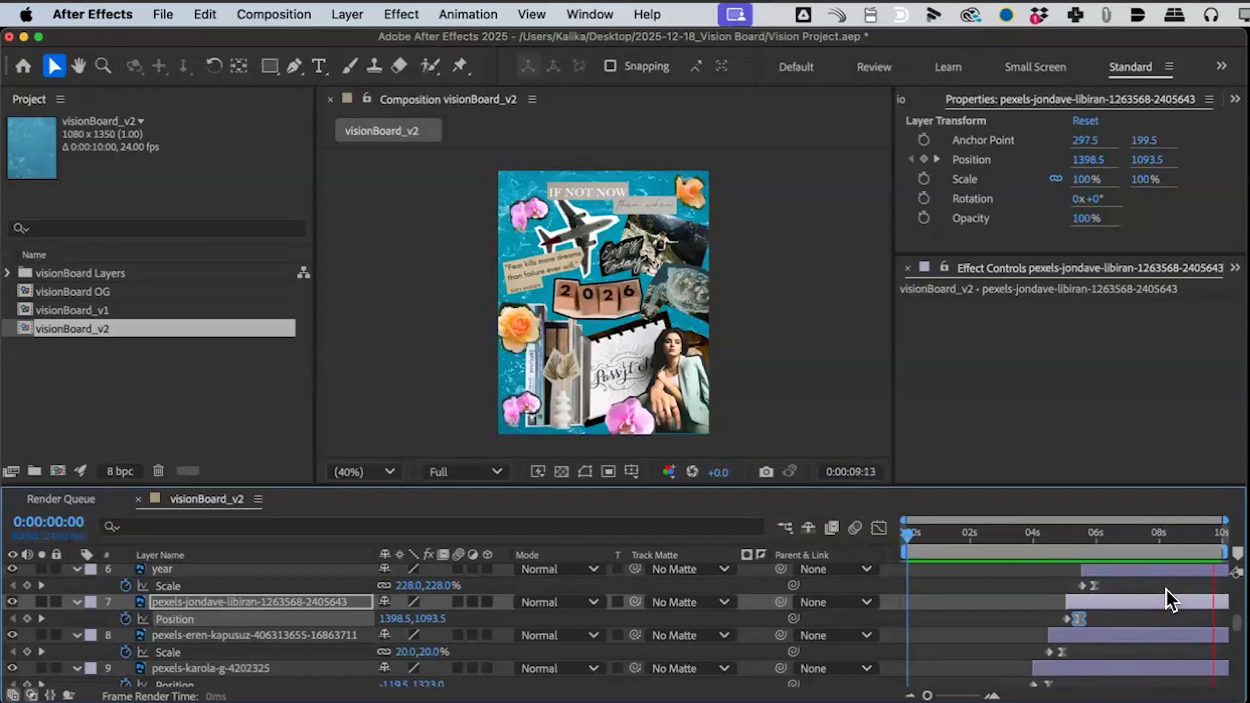
mouse_move(1103, 543)
mouse_down()
mouse_move(1116, 536)
mouse_move(1083, 539)
mouse_up()
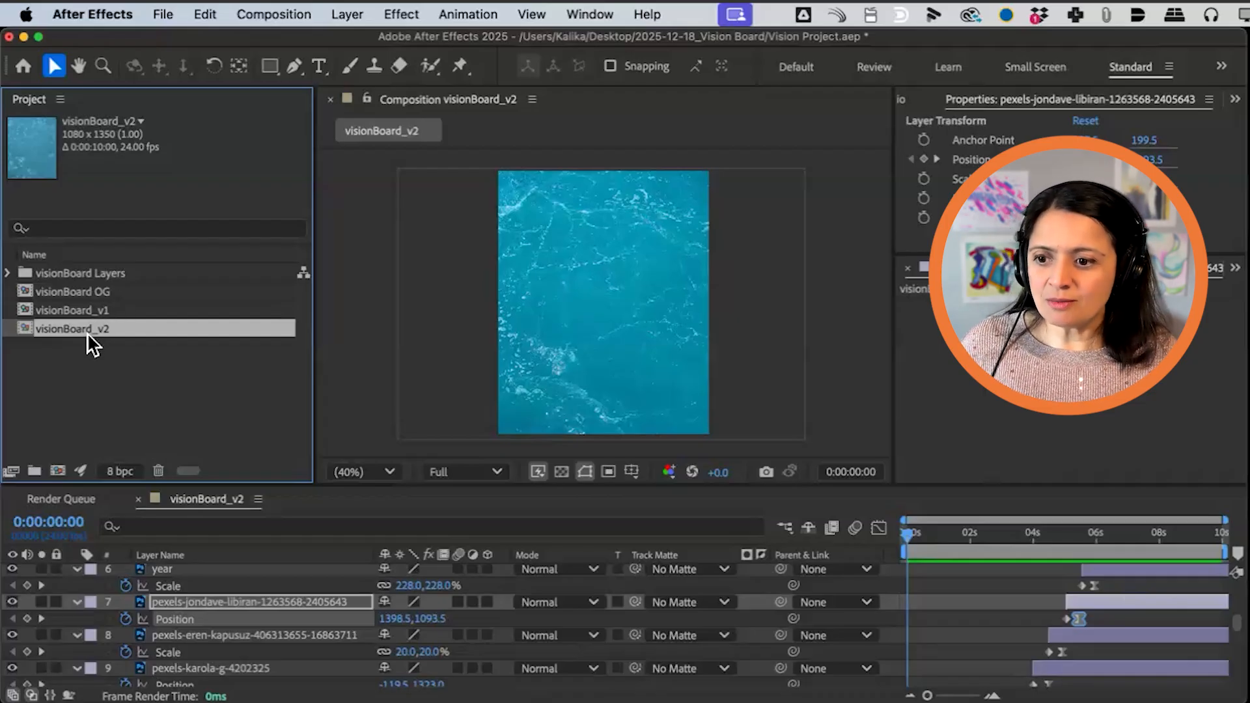
Step: Duplicate the visionBoard_v2 composition, open visionBoard_v3, and close the visionBoard_v2 timeline
key(super+d)
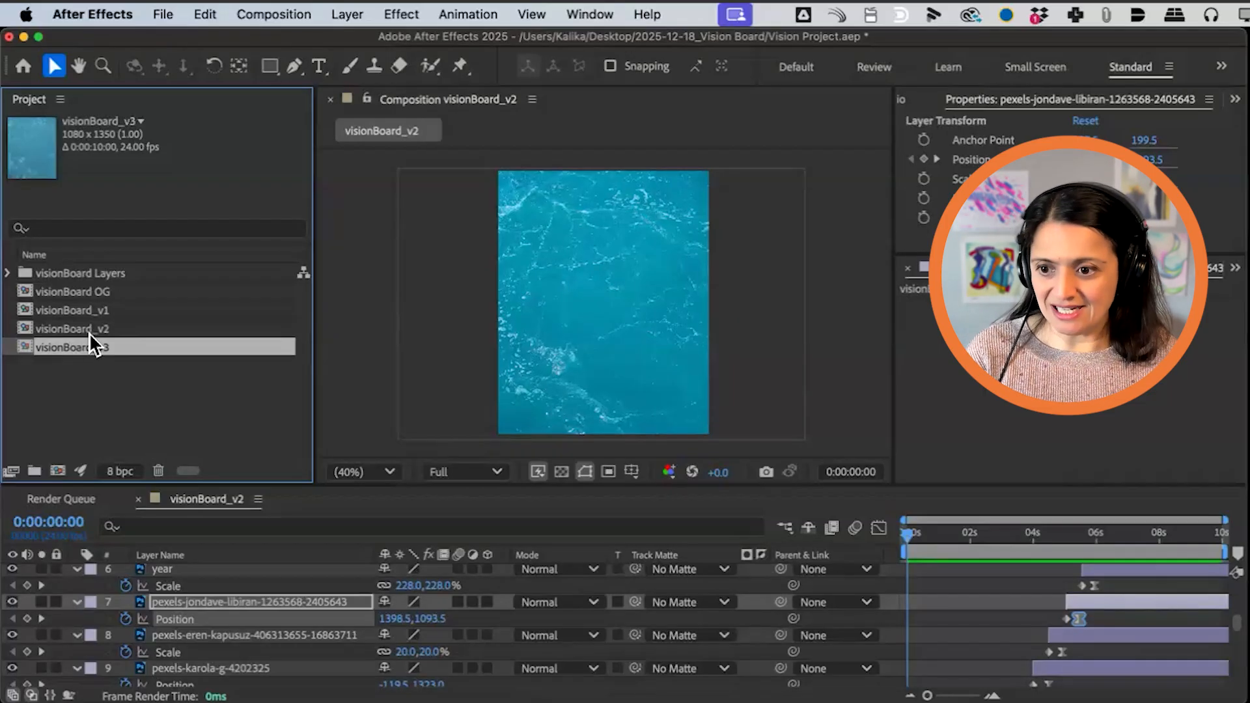
double_click(79, 348)
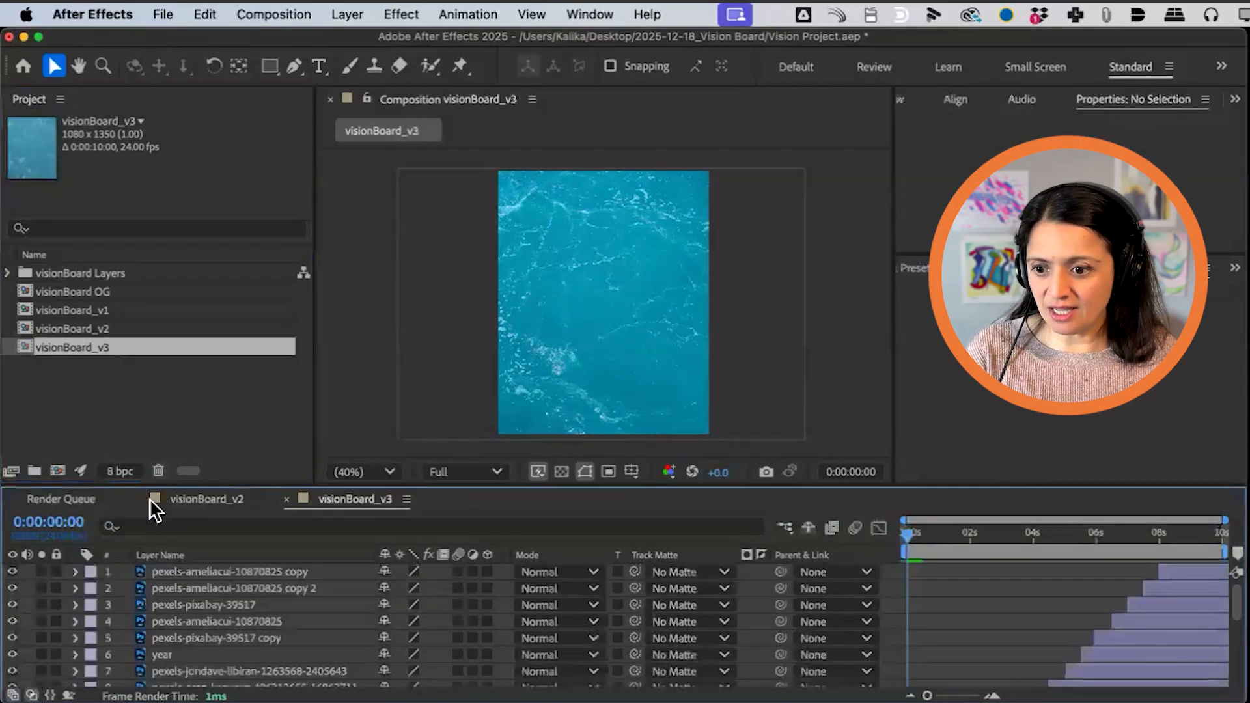
click(137, 499)
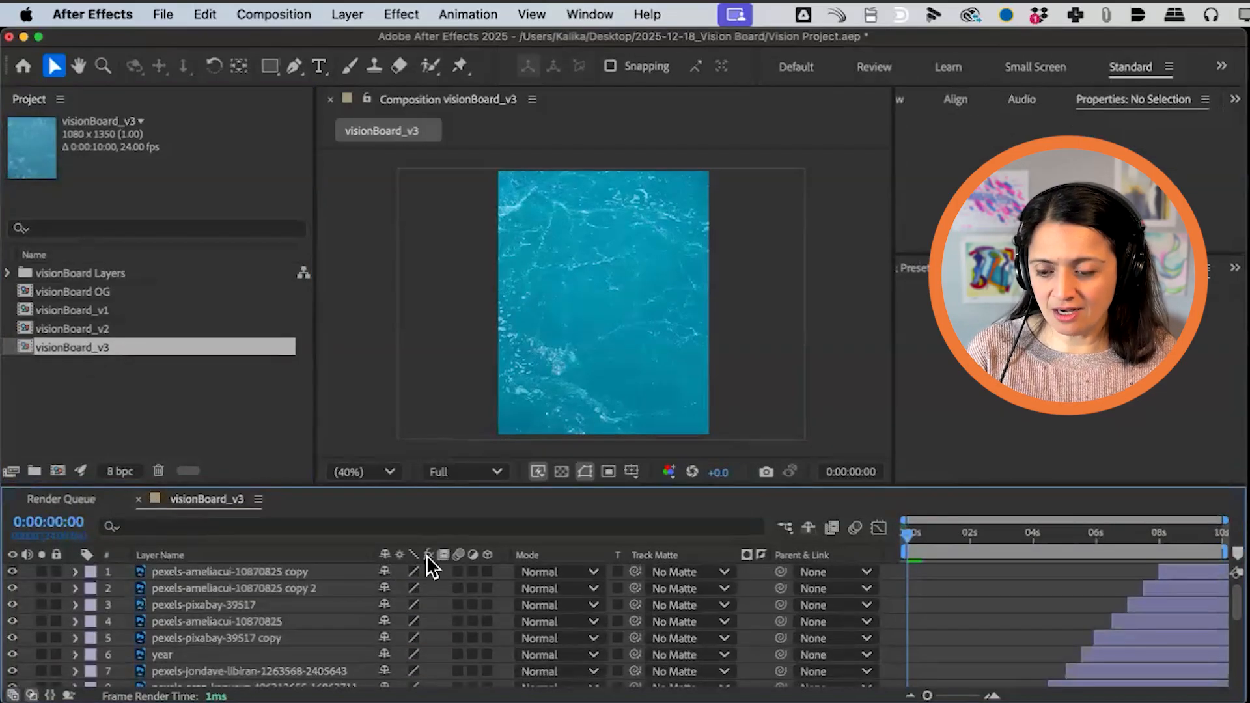
Step: Return visionBoard_v3 to the first frame and lock the pexels-enginakyurt-1435752 layer
click(975, 533)
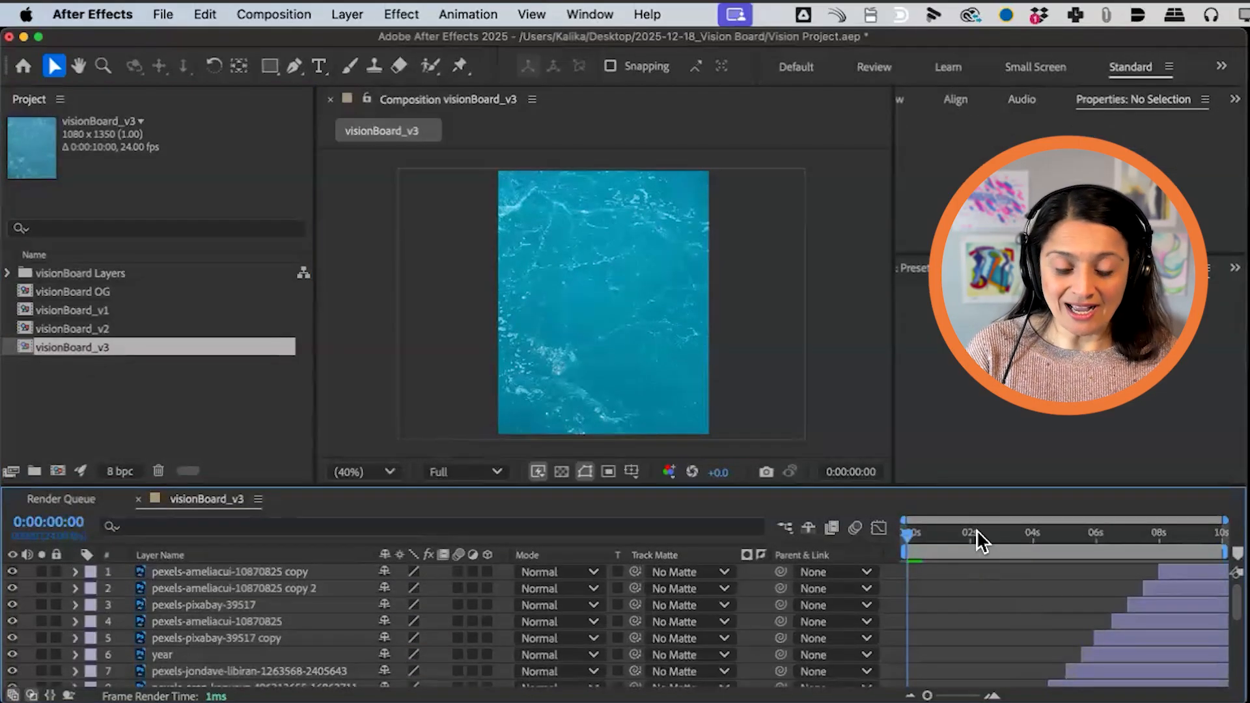
key(Home)
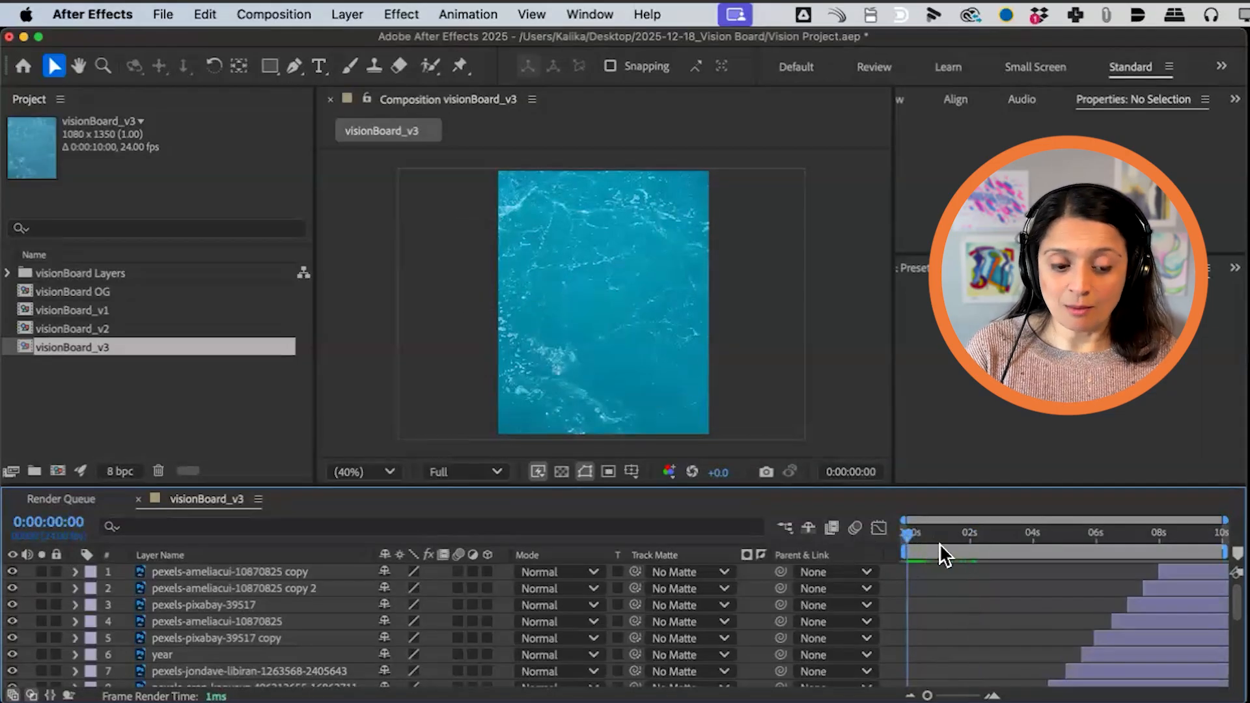
scroll(940, 543, down, 3)
scroll(942, 543, down, 2)
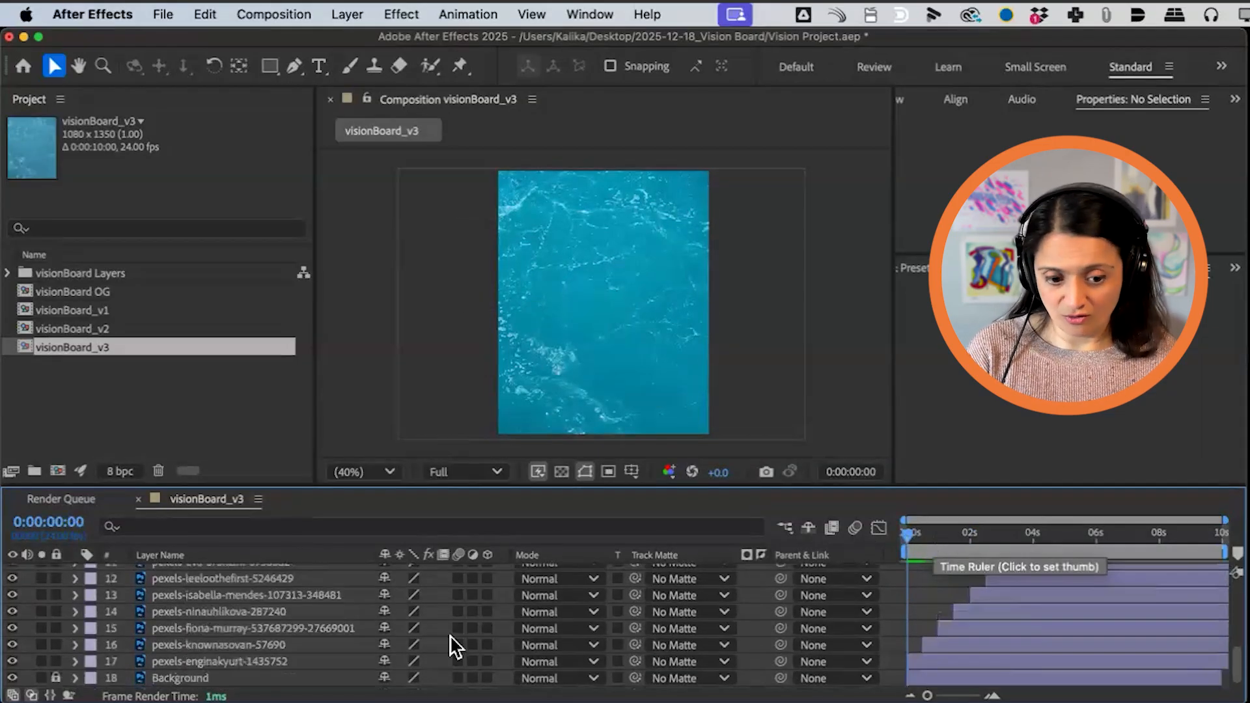
click(240, 661)
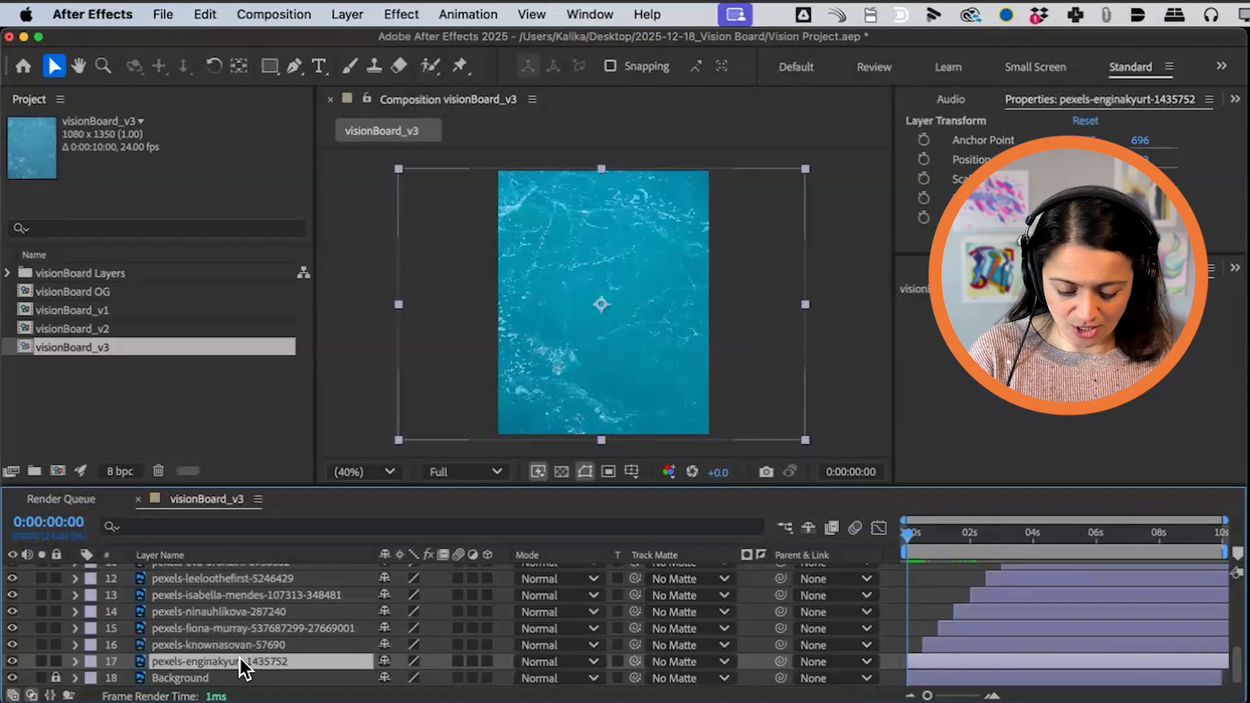
click(57, 659)
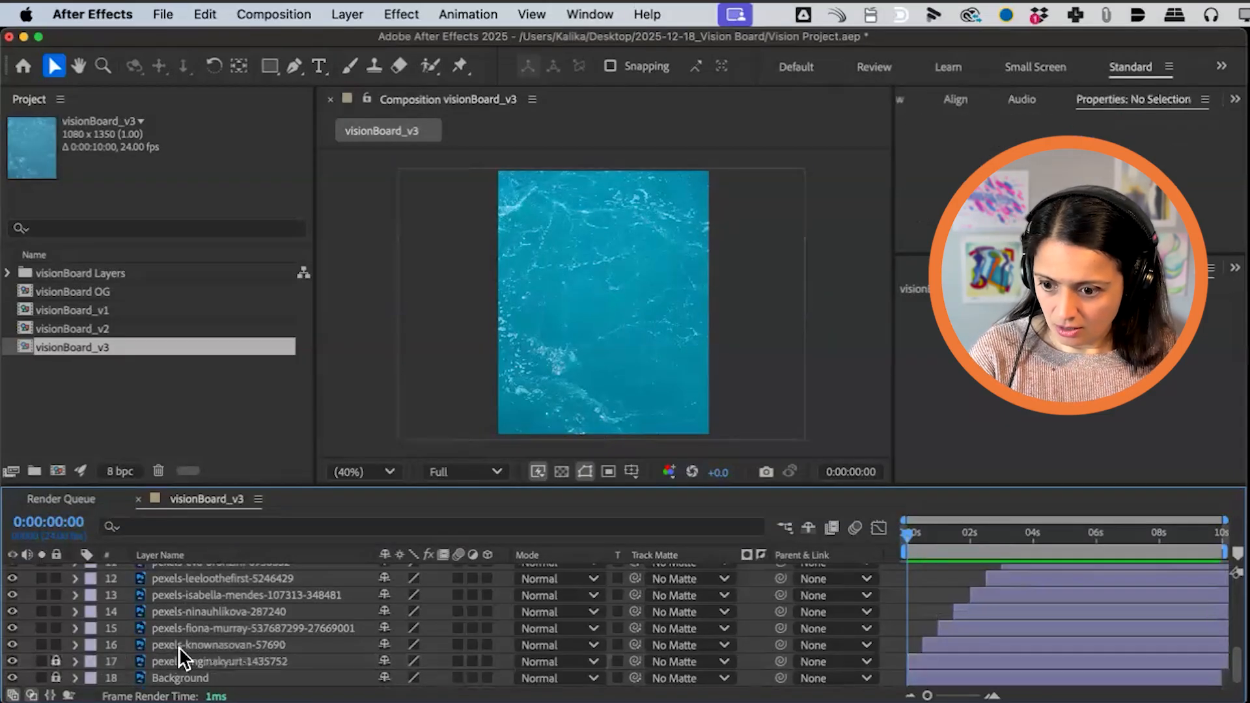
Step: Enable a Position expression on pexels-knownasovan-57690, then switch to Firefox and copy the two-line posterizeTime(1); value snippet from the Creative Cow thread
click(186, 647)
key(p)
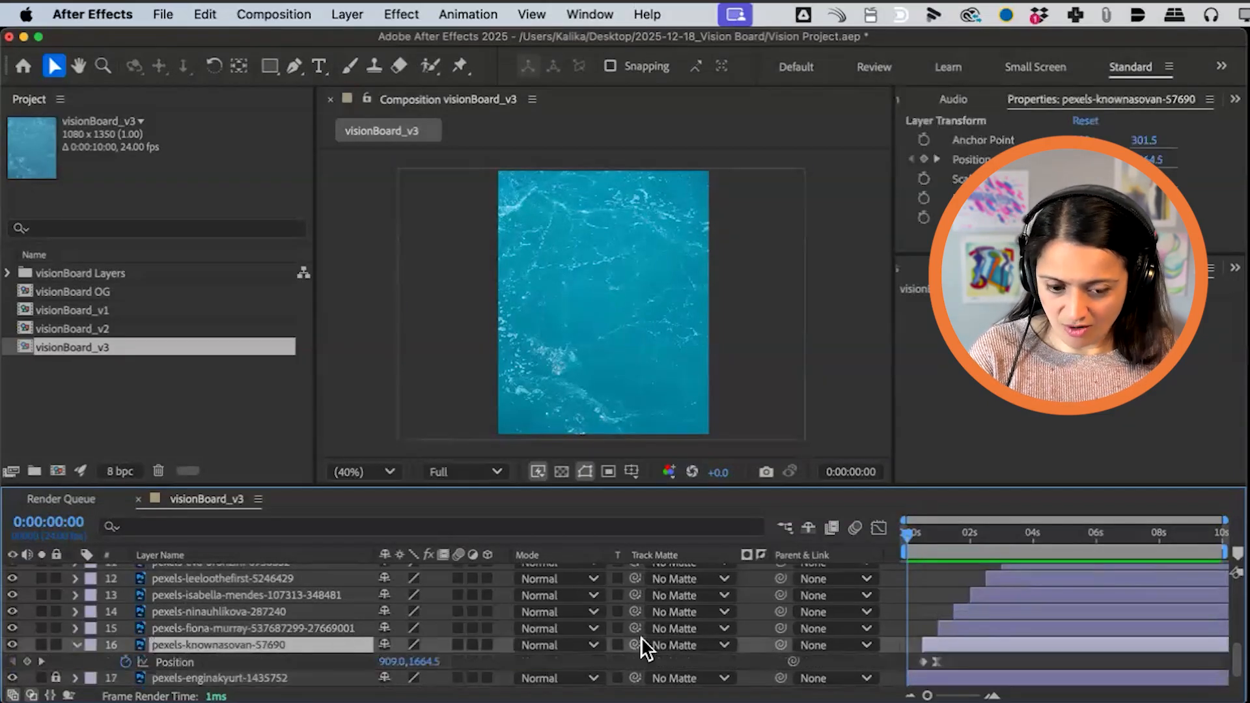
alt+click(125, 662)
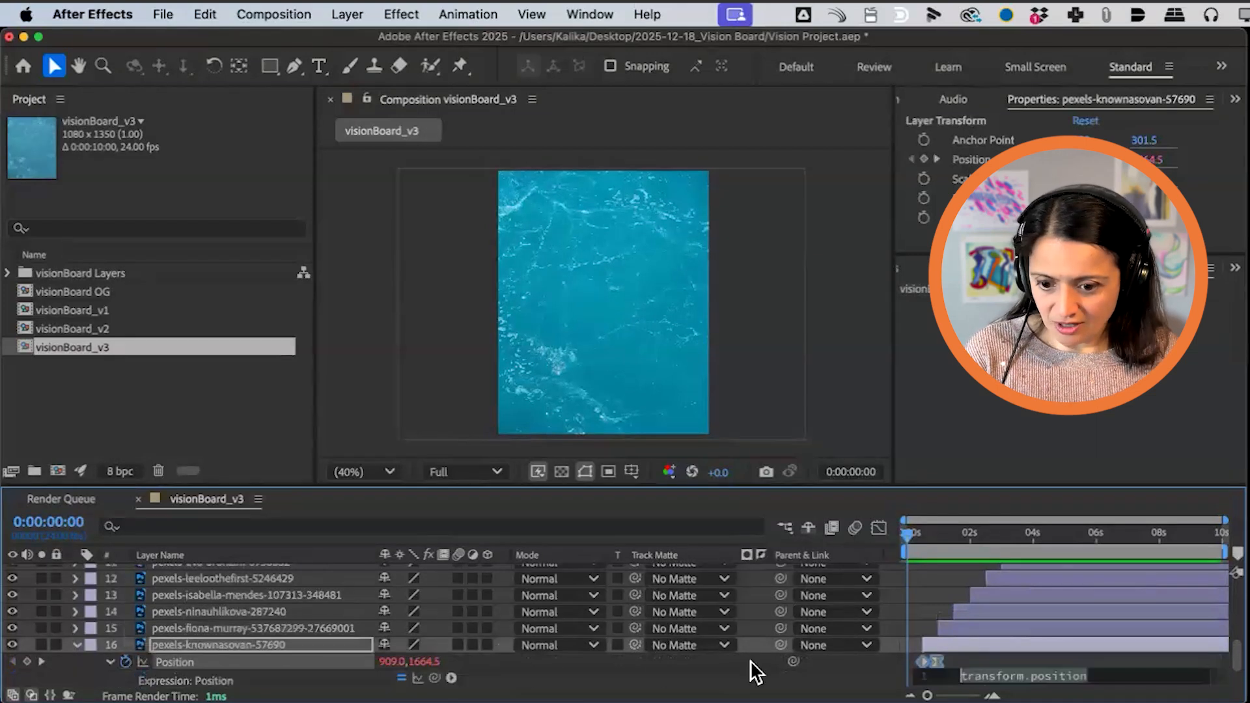
key(super+Tab)
scroll(332, 456, up, 2)
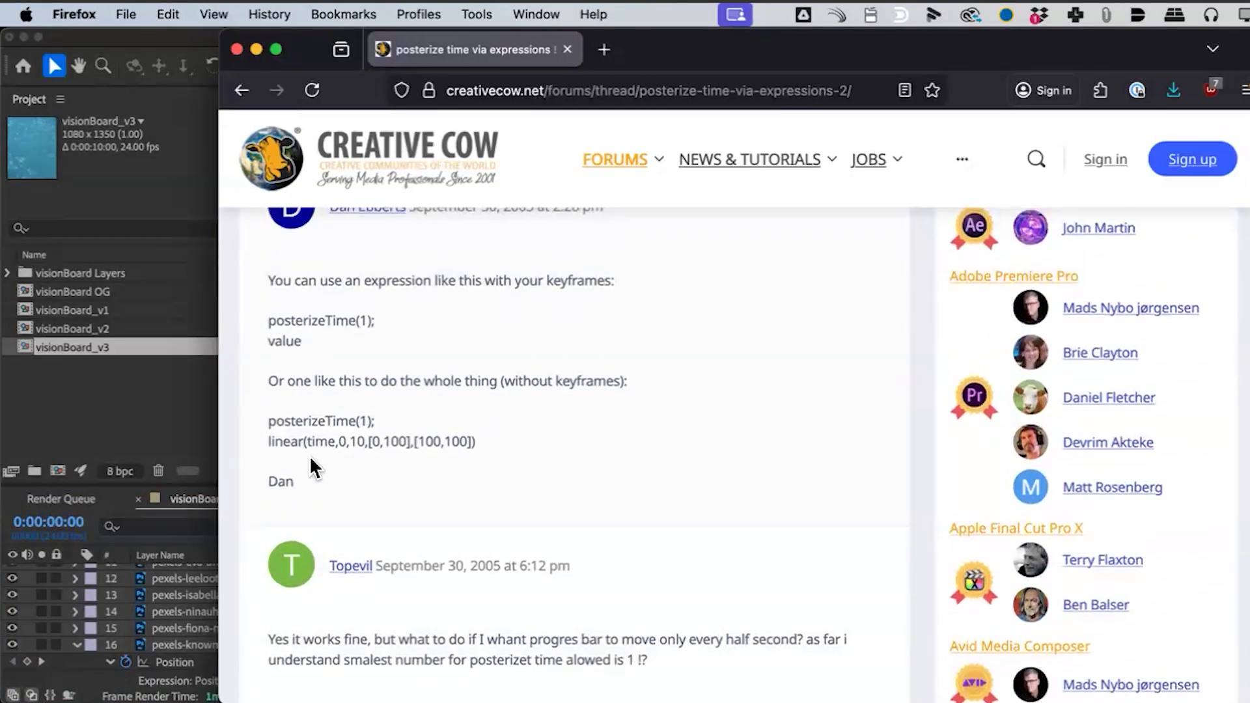
scroll(391, 424, up, 2)
drag(309, 404, 252, 392)
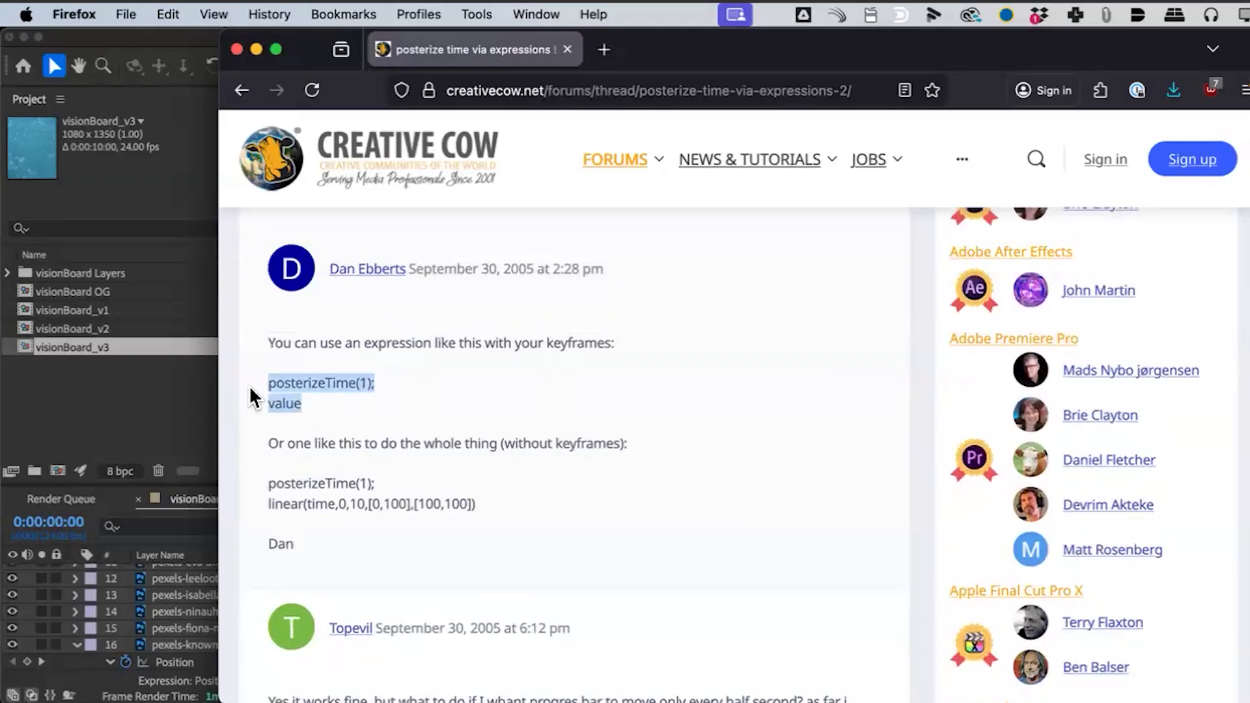
Step: Switch back to After Effects, replace the default Position expression with the copied snippet, and change its rate to posterizeTime(8)
click(151, 629)
click(962, 680)
key(super+a)
key(super+v)
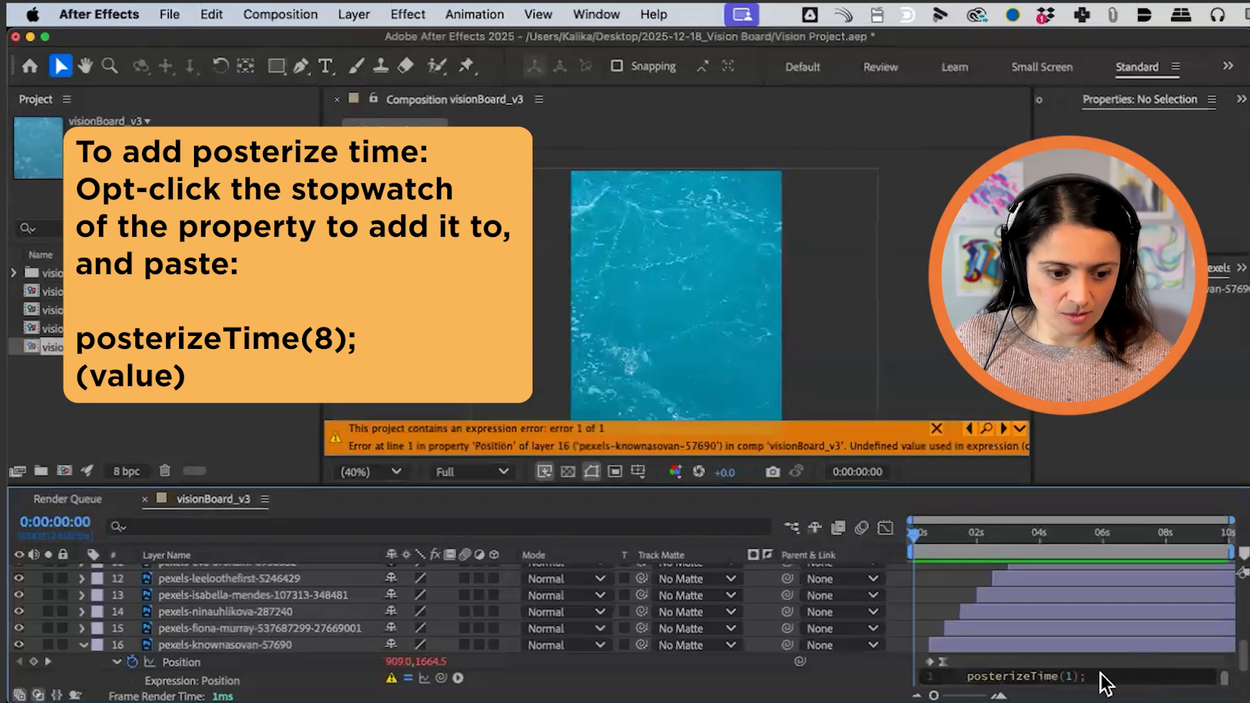
text(8)
click(863, 685)
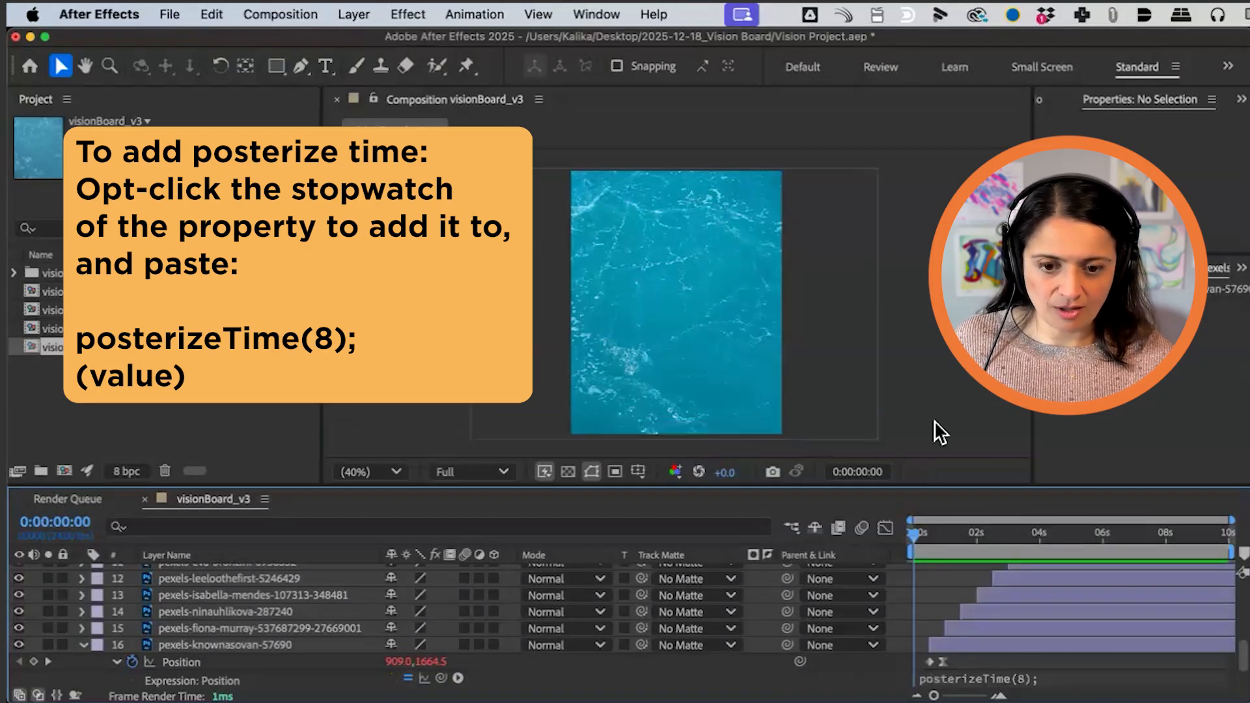
Step: Enlarge the timeline area and expression field to show both lines, and copy only the Position expression from pexels-knownasovan-57690
drag(923, 534, 944, 535)
drag(1012, 489, 1010, 430)
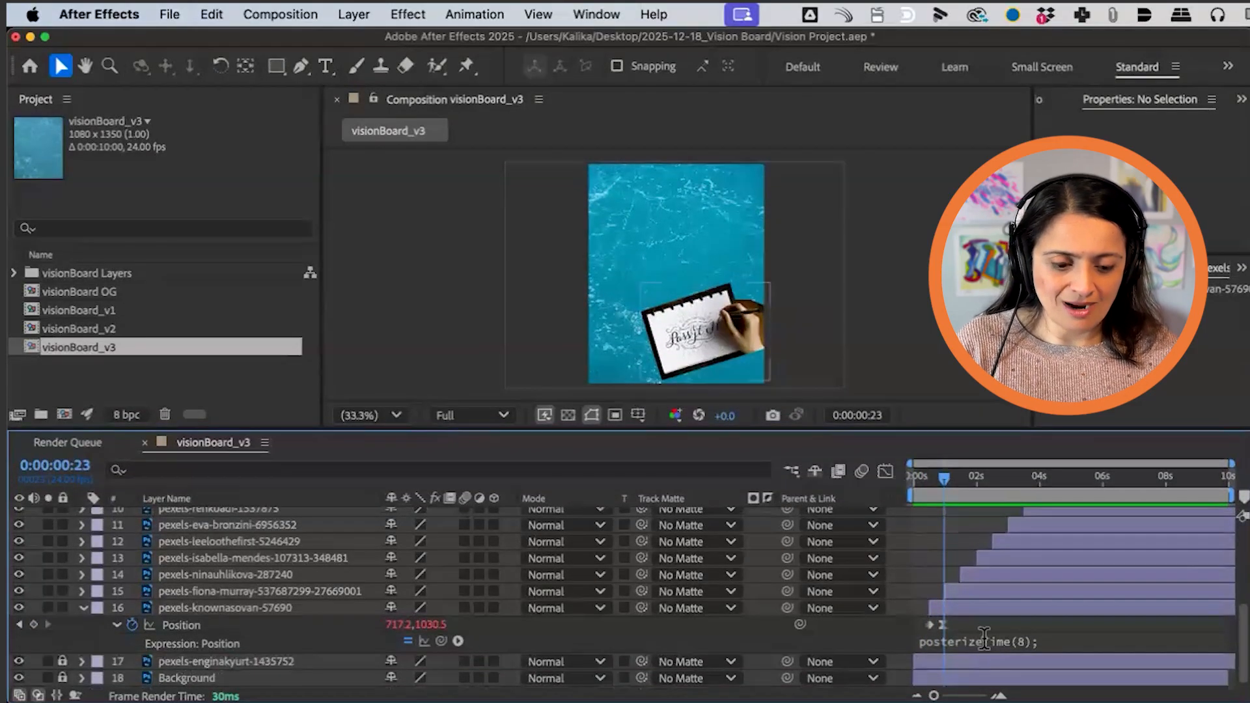
click(1066, 637)
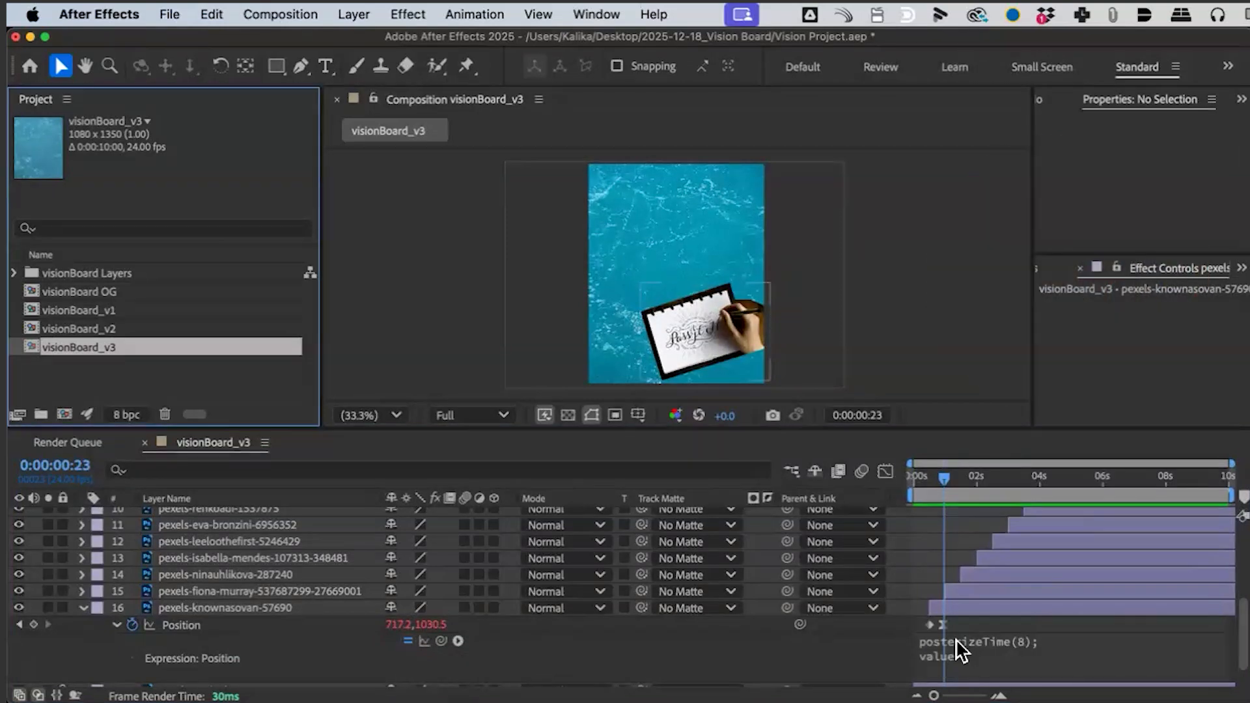
right_click(181, 624)
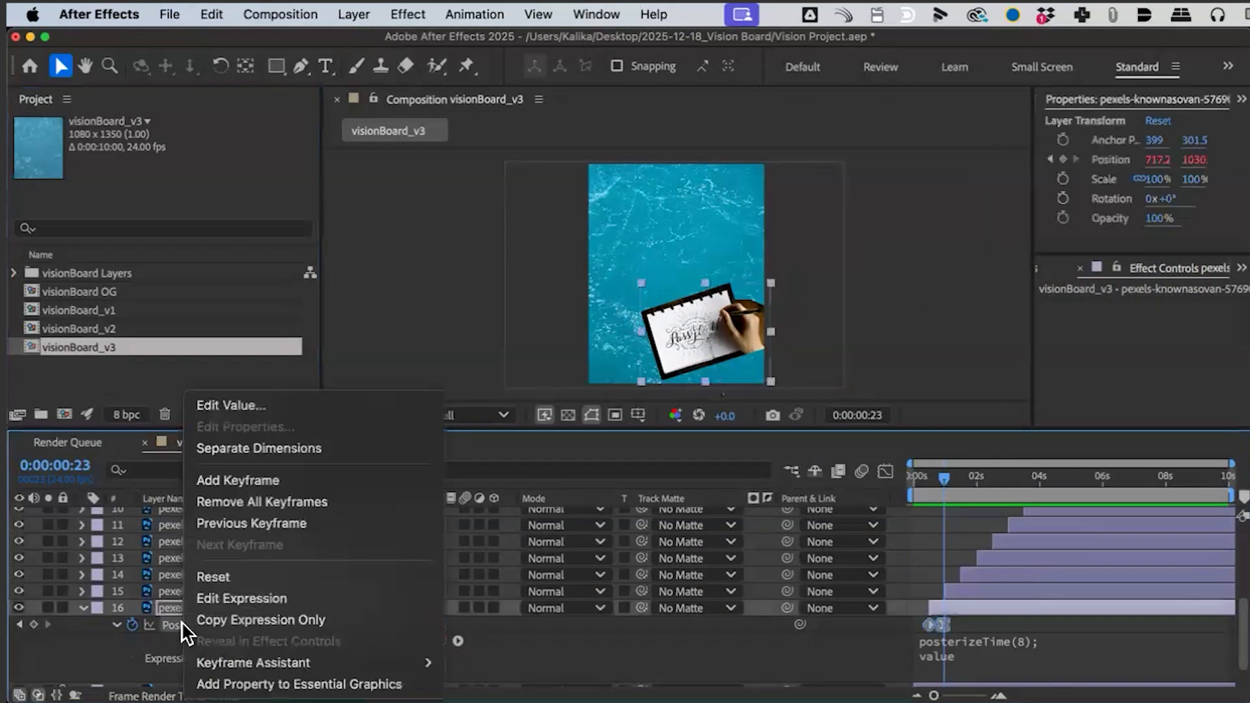
click(248, 620)
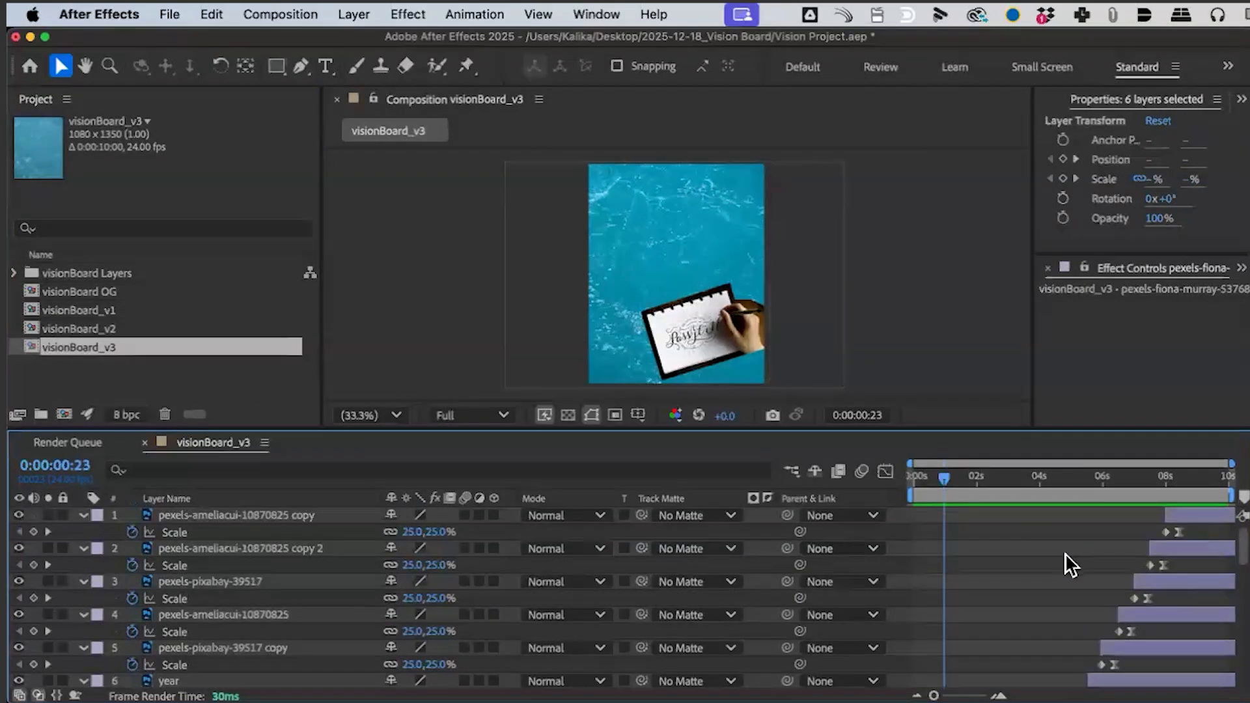
Step: Remove the Anchor Point keyframe from pexels-karola-g-4202325 in the maximized timeline and paste the expression onto the keyframed properties of layers 1 to 15
key(grave)
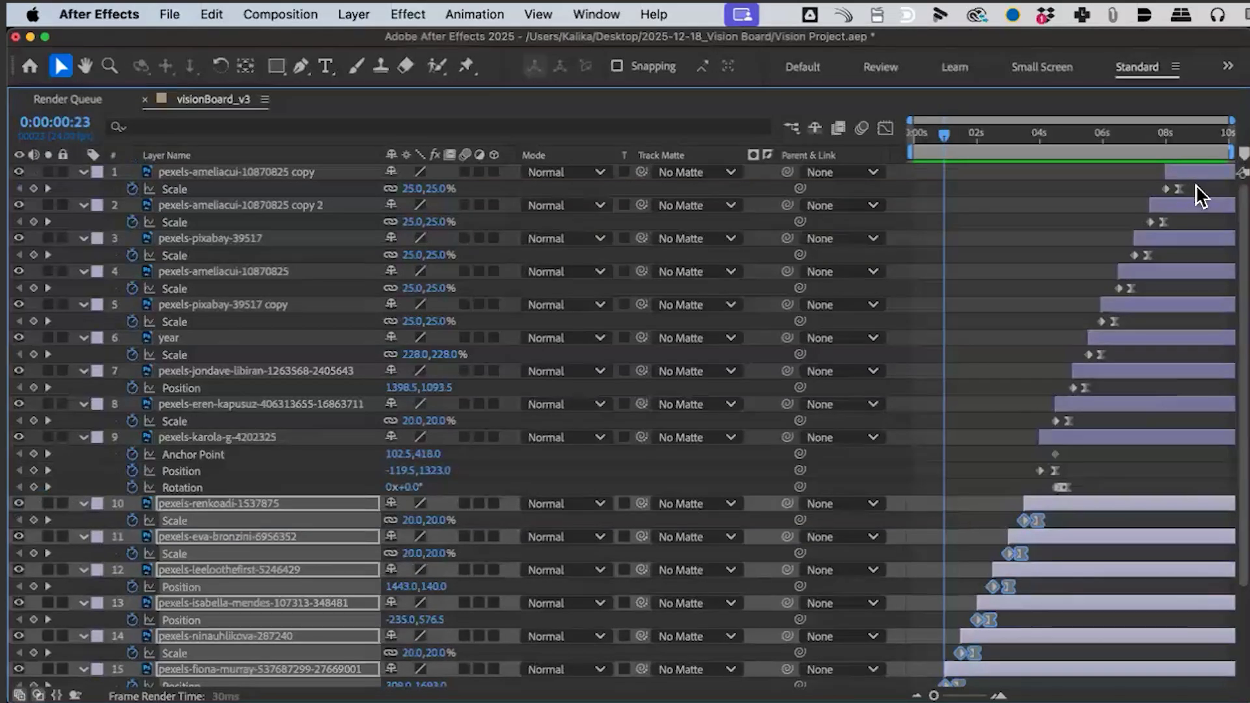
click(129, 456)
drag(1193, 189, 913, 564)
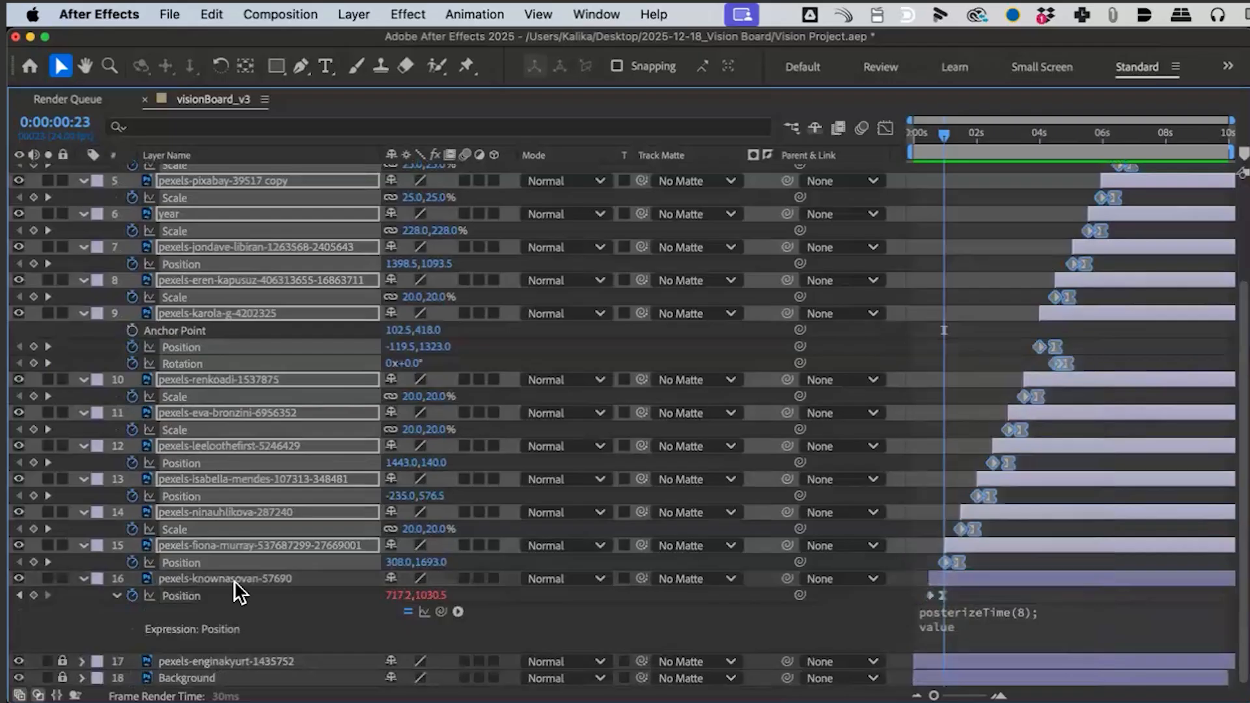
right_click(173, 563)
key(Escape)
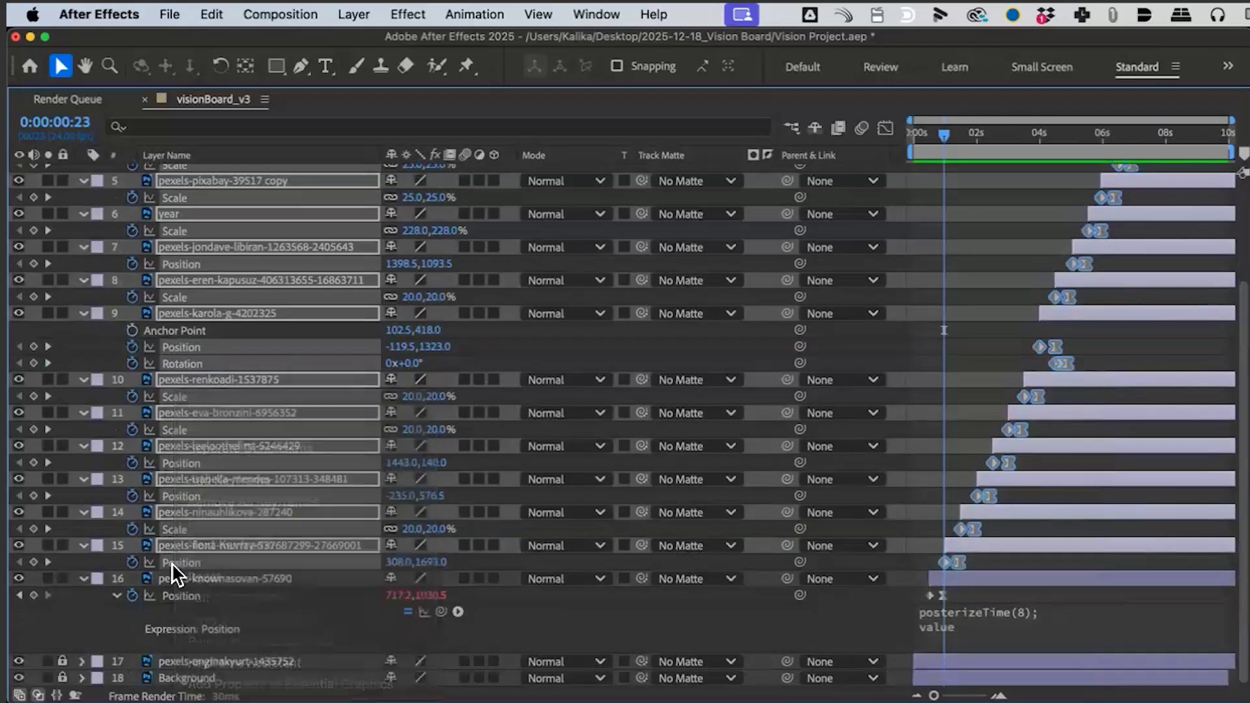
click(215, 15)
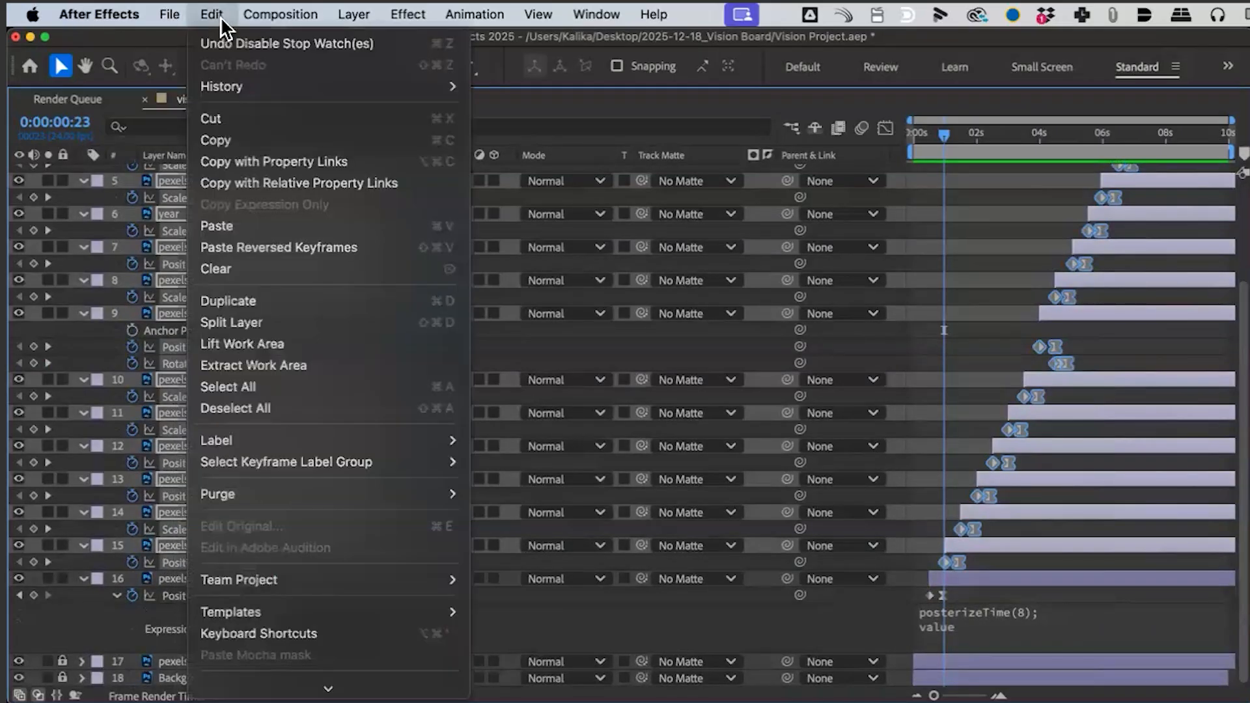
click(219, 17)
key(super+v)
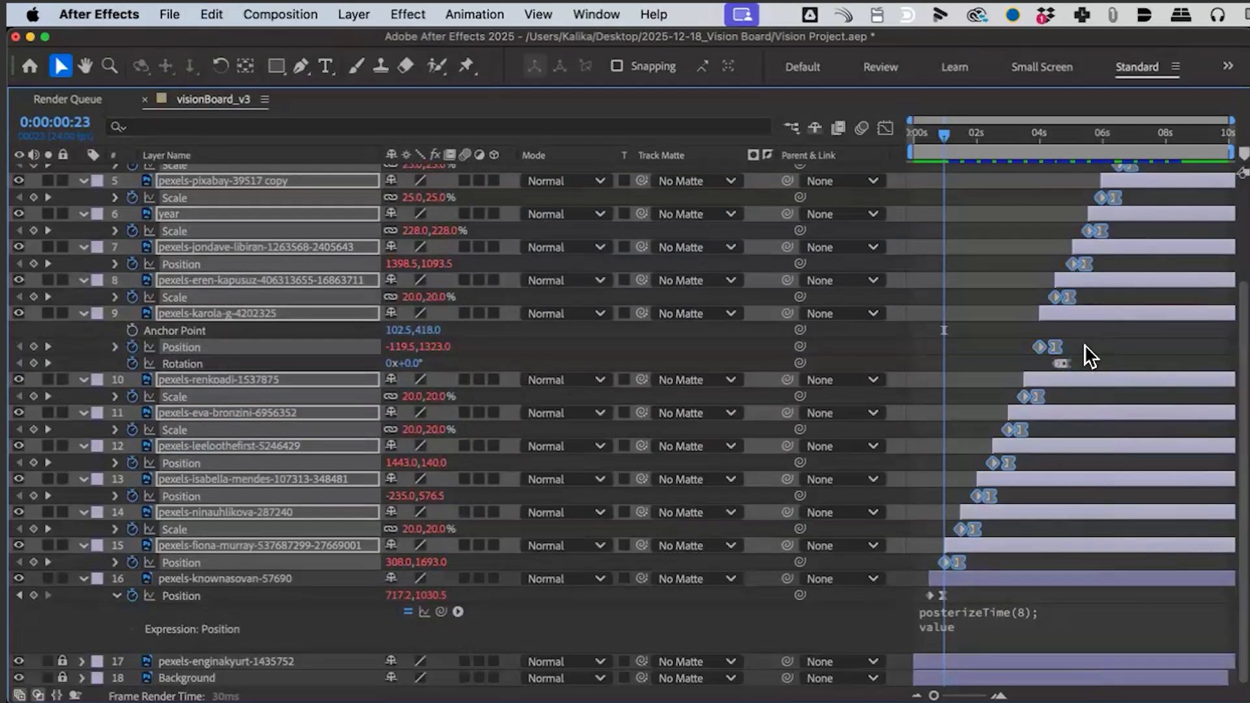
Step: Paste the expression onto the Rotation of pexels-karola-g-4202325, restore the panel layout, and preview the animation from the first frame
click(1062, 363)
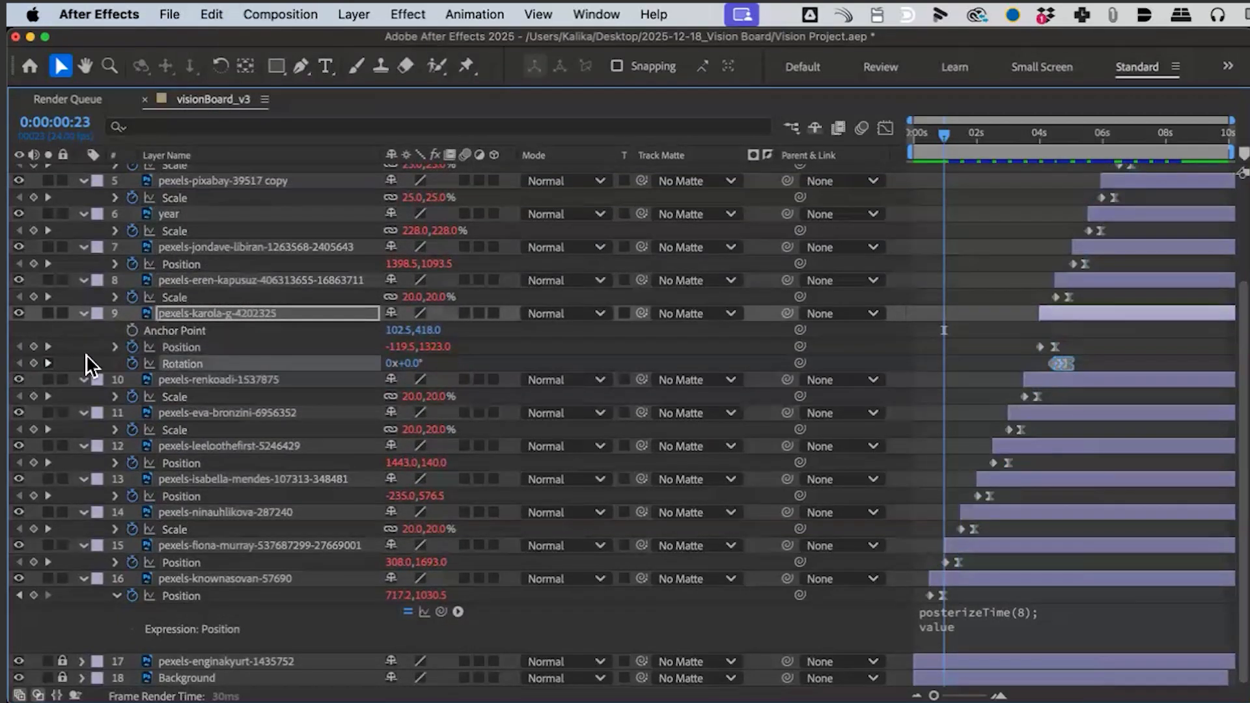
key(grave)
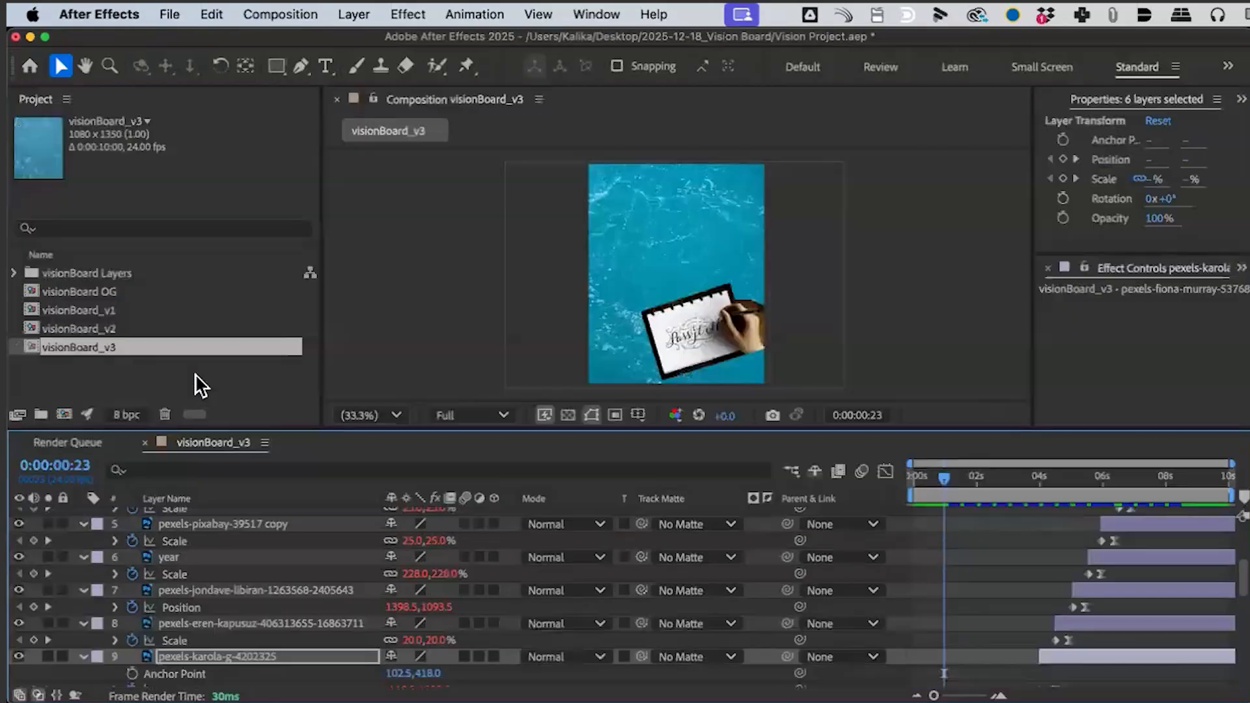
drag(976, 478, 796, 499)
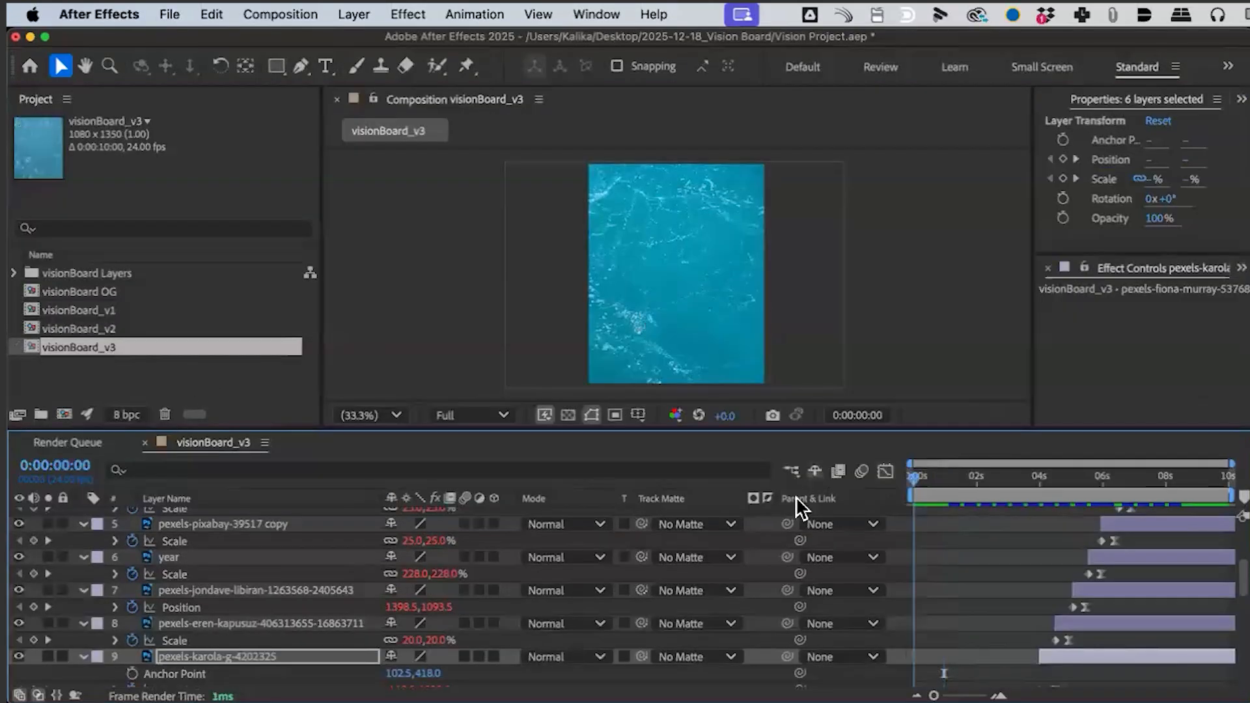
key(space)
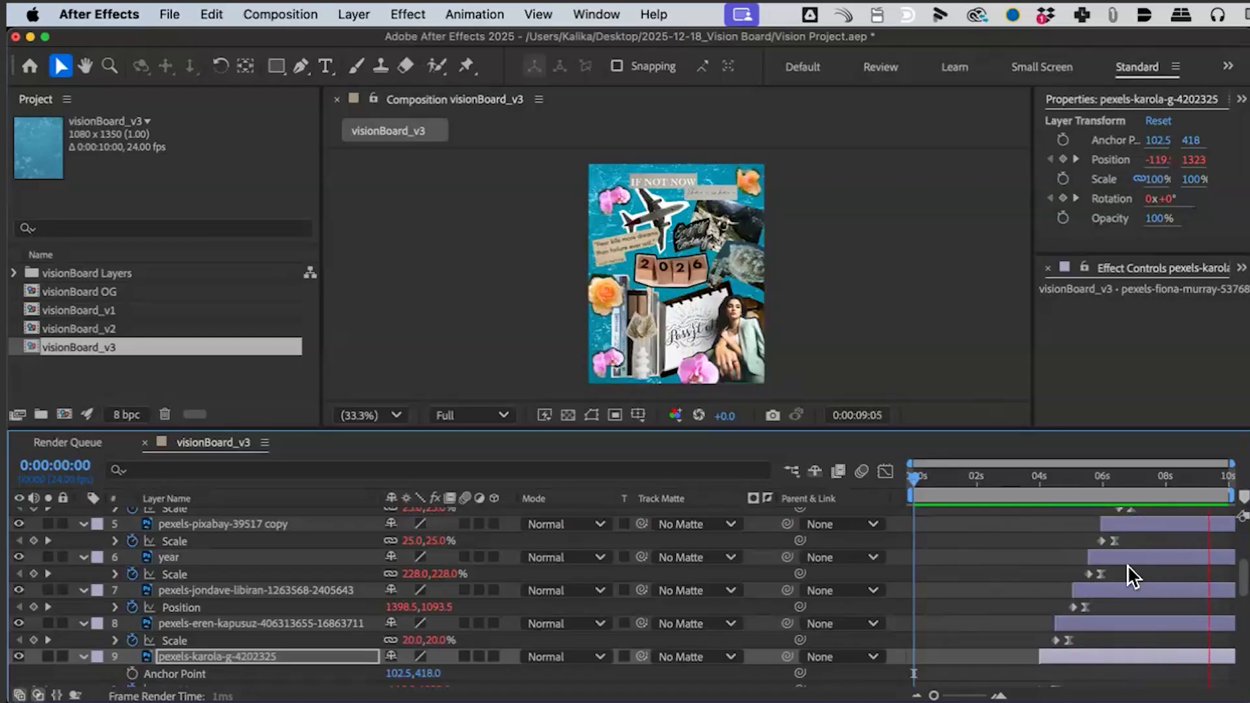
Step: Stop the preview and return to the first frame of visionBoard_v3
key(space)
key(Home)
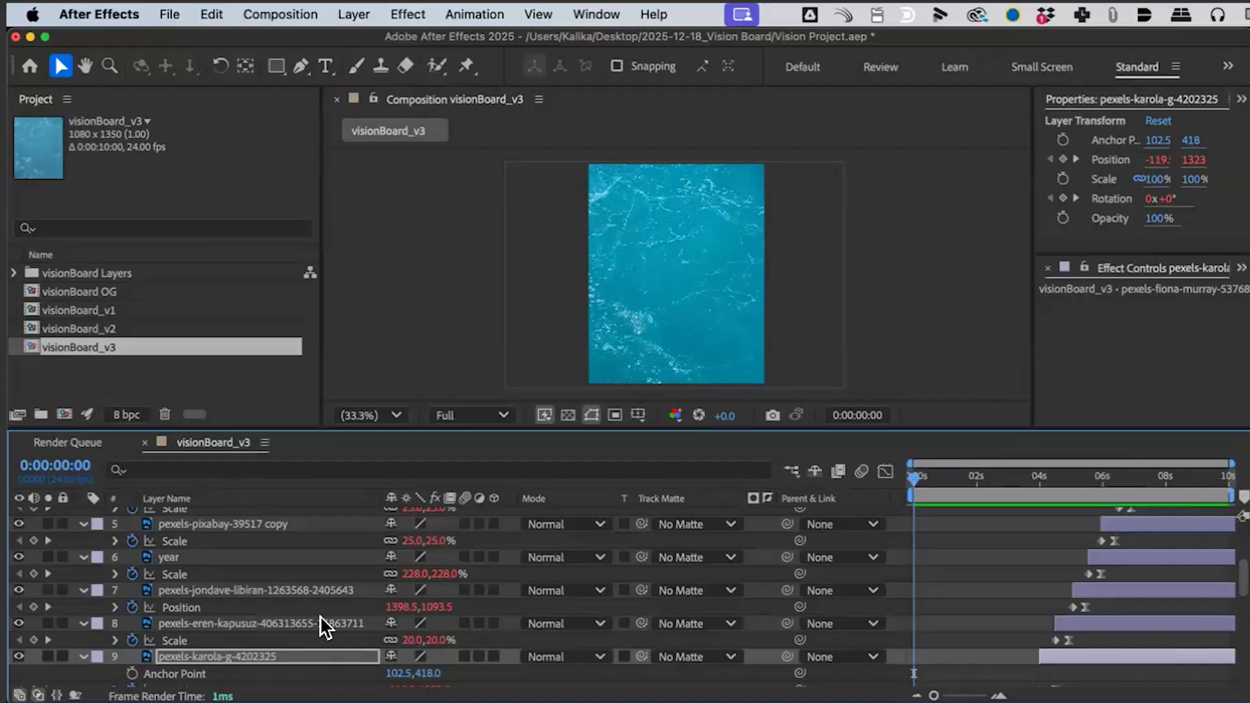
scroll(321, 619, down, 3)
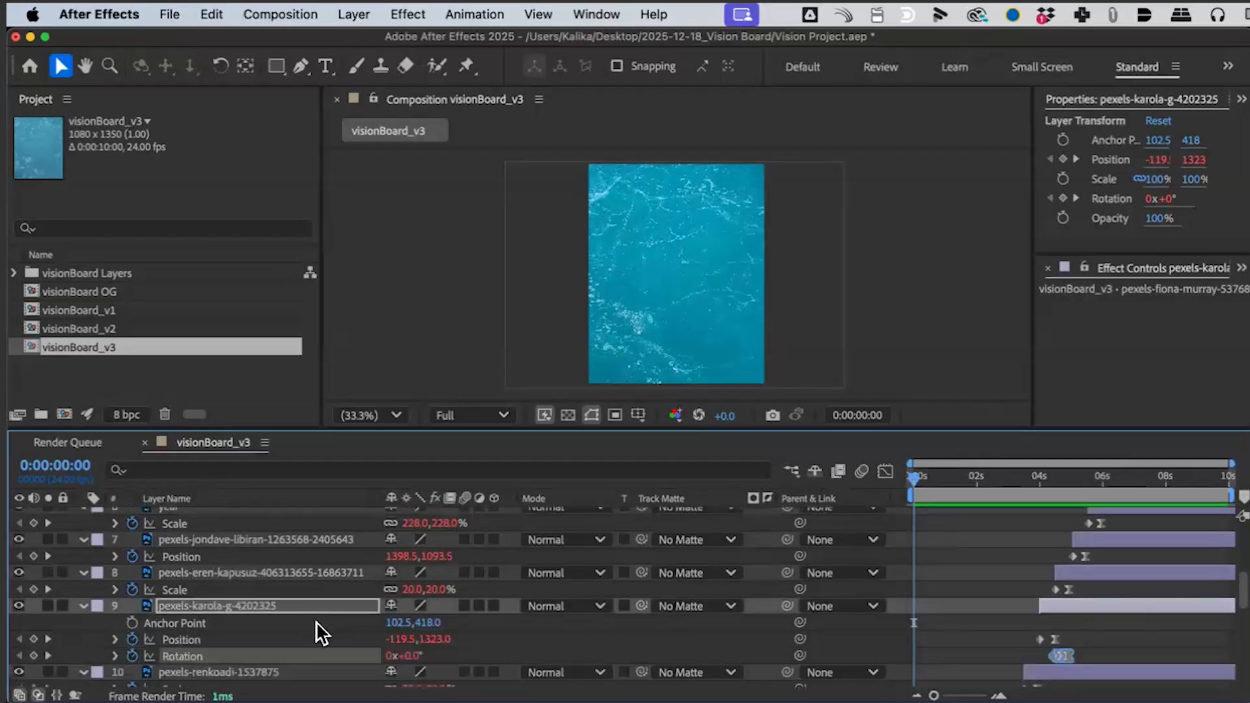
scroll(321, 633, down, 3)
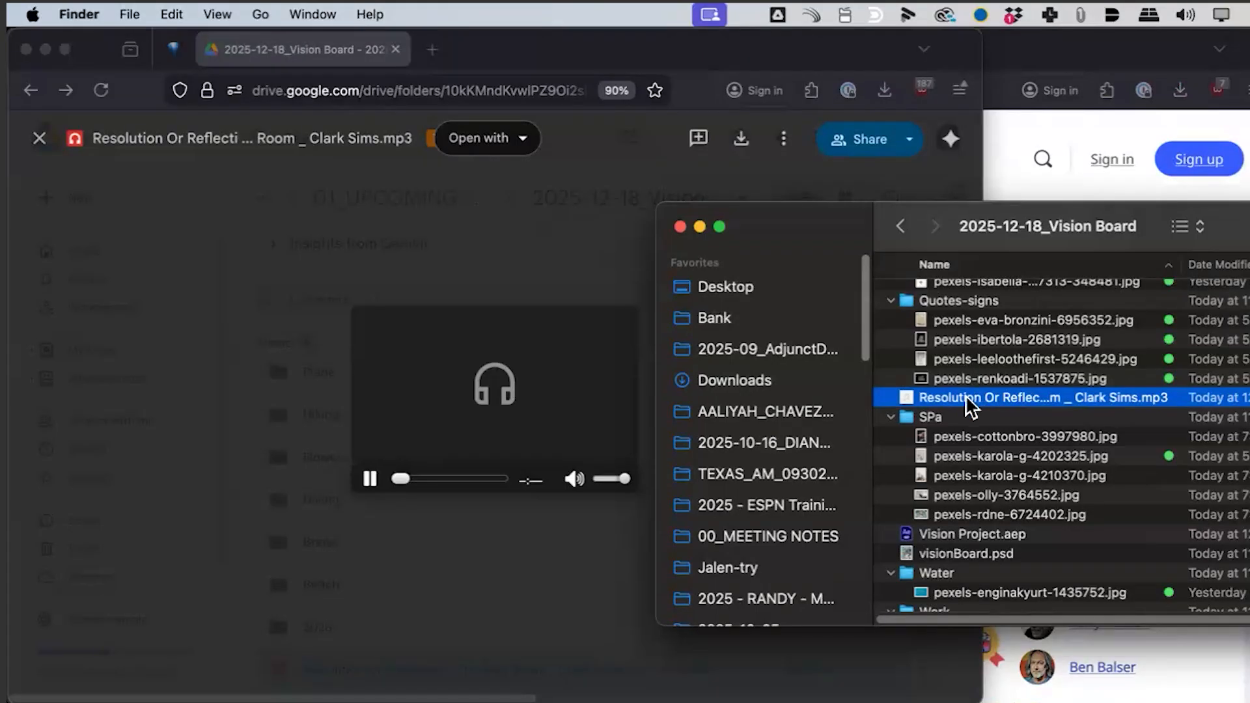
Step: Switch to Finder and audition the Resolution Or Reflection mp3 from the 2025-12-18_Vision Board folder
key(space)
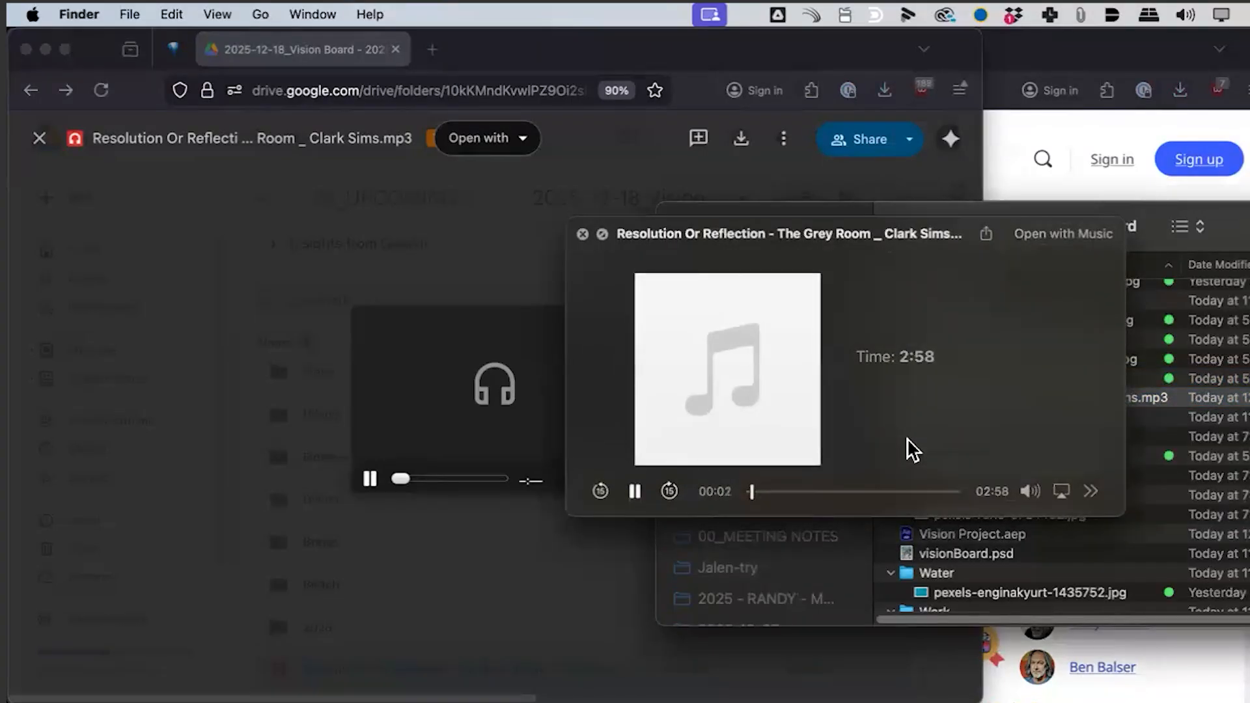
mouse_move(1024, 478)
drag(1032, 421, 1034, 425)
key(space)
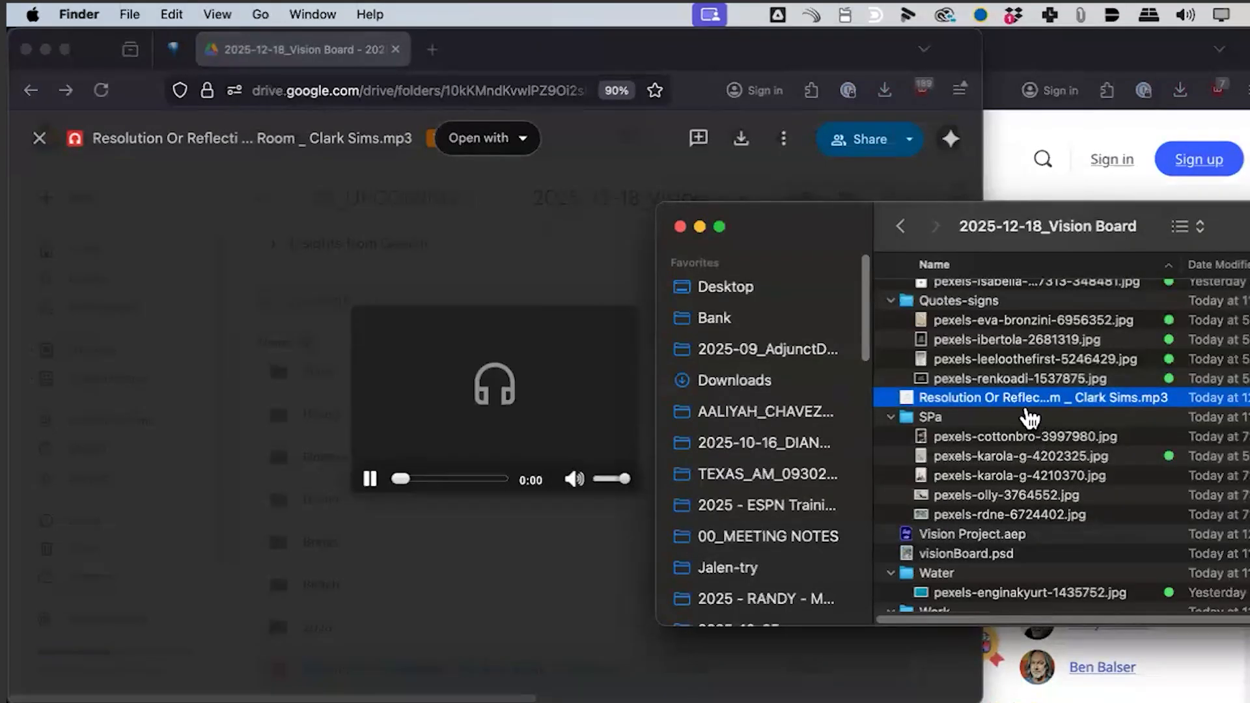
Step: Import the Resolution Or Reflection mp3 from Finder into the After Effects project
key(super+Tab)
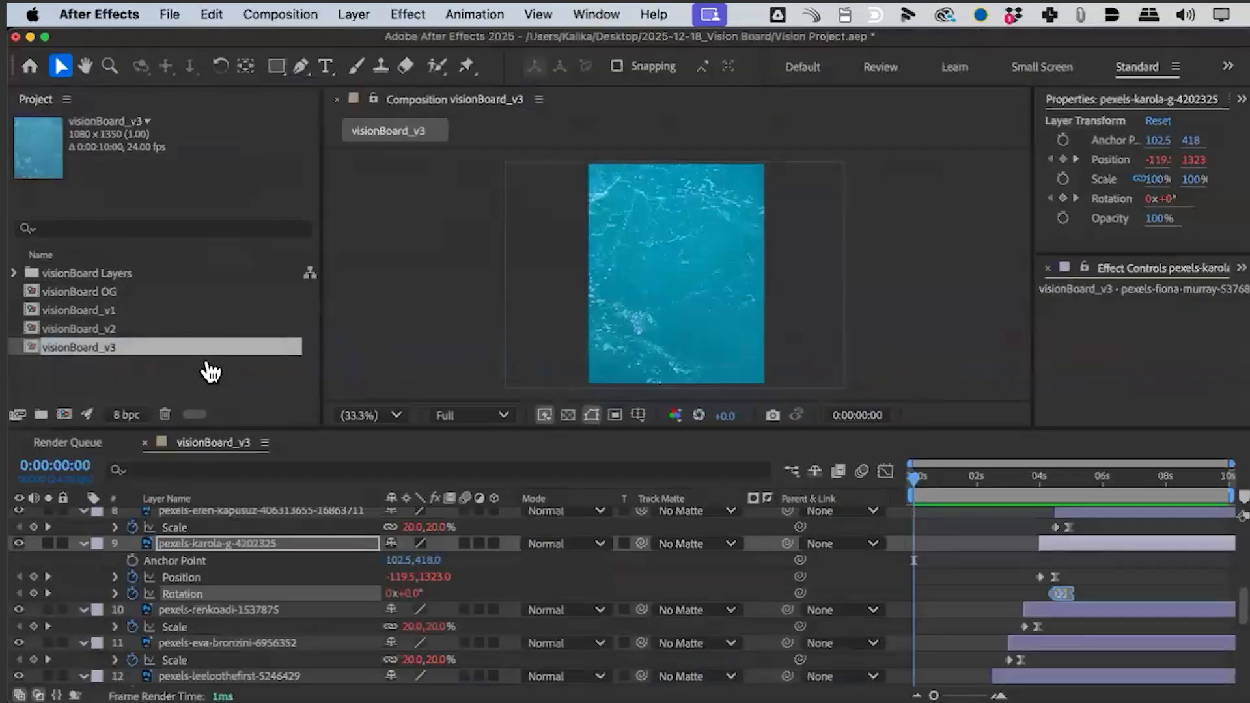
key(super+Tab)
drag(975, 402, 134, 372)
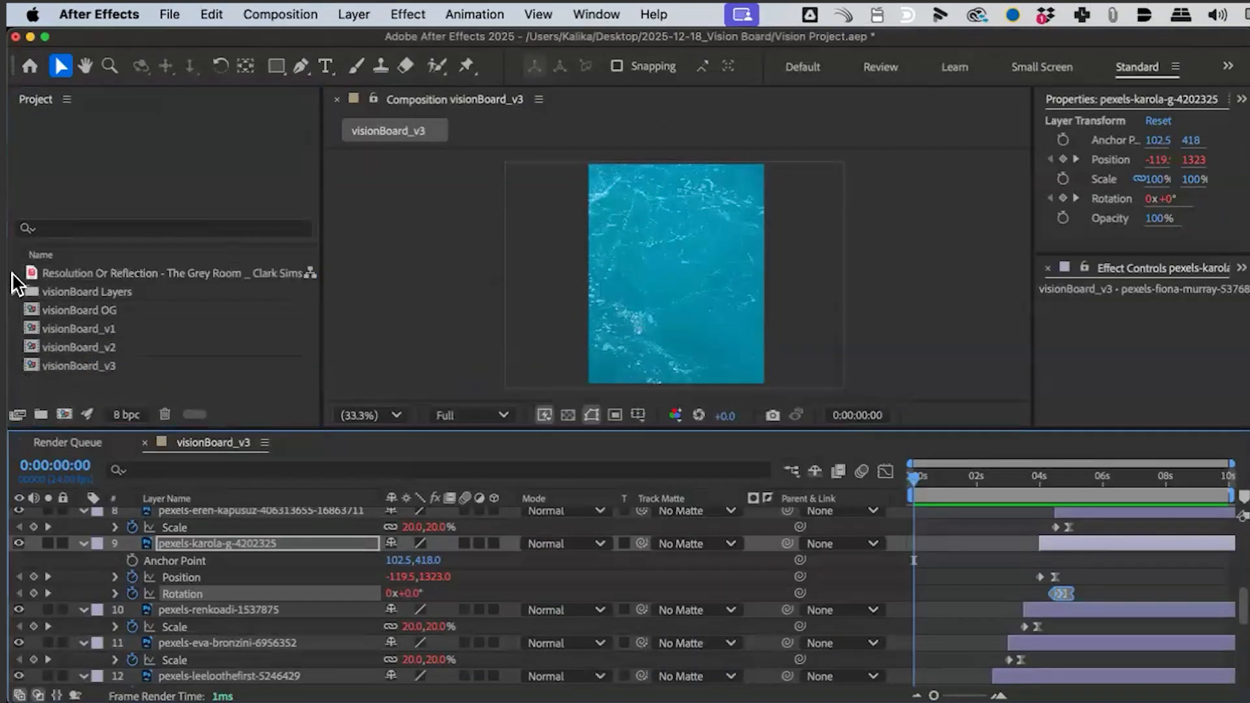
Step: Create a new composition from the imported mp3 and reveal its audio waveform
click(114, 270)
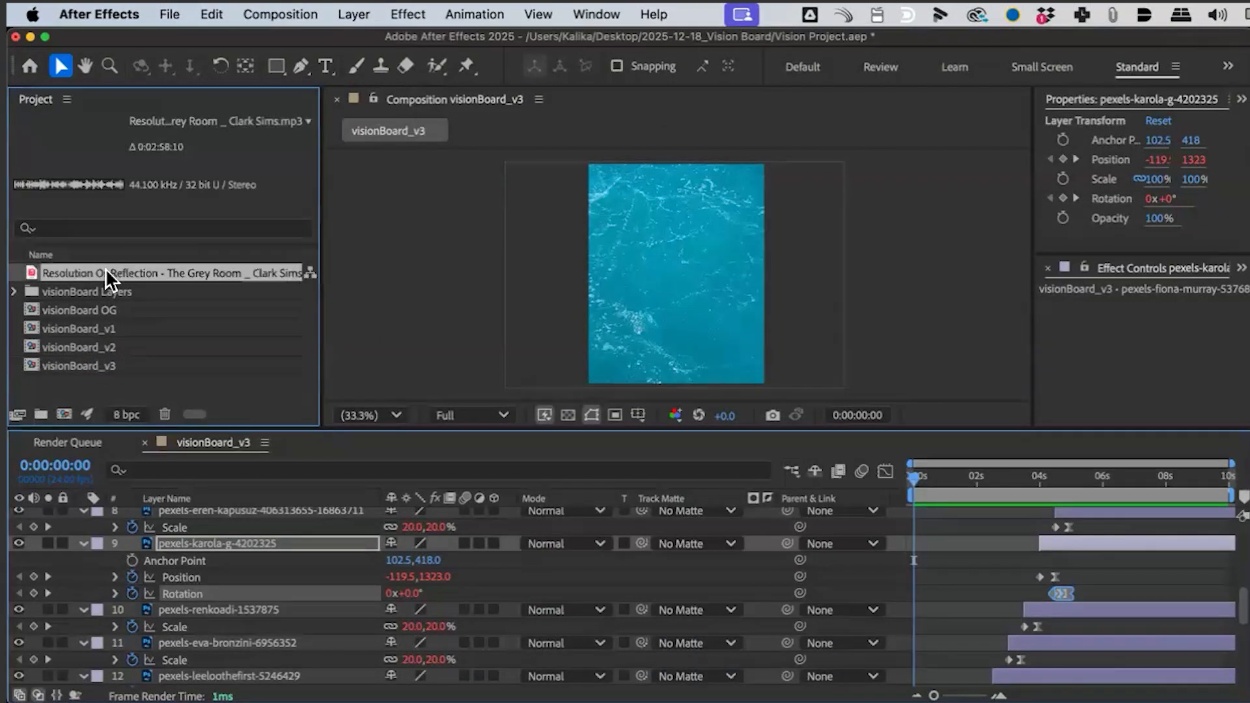
drag(104, 268, 62, 415)
key(l)
key(l)
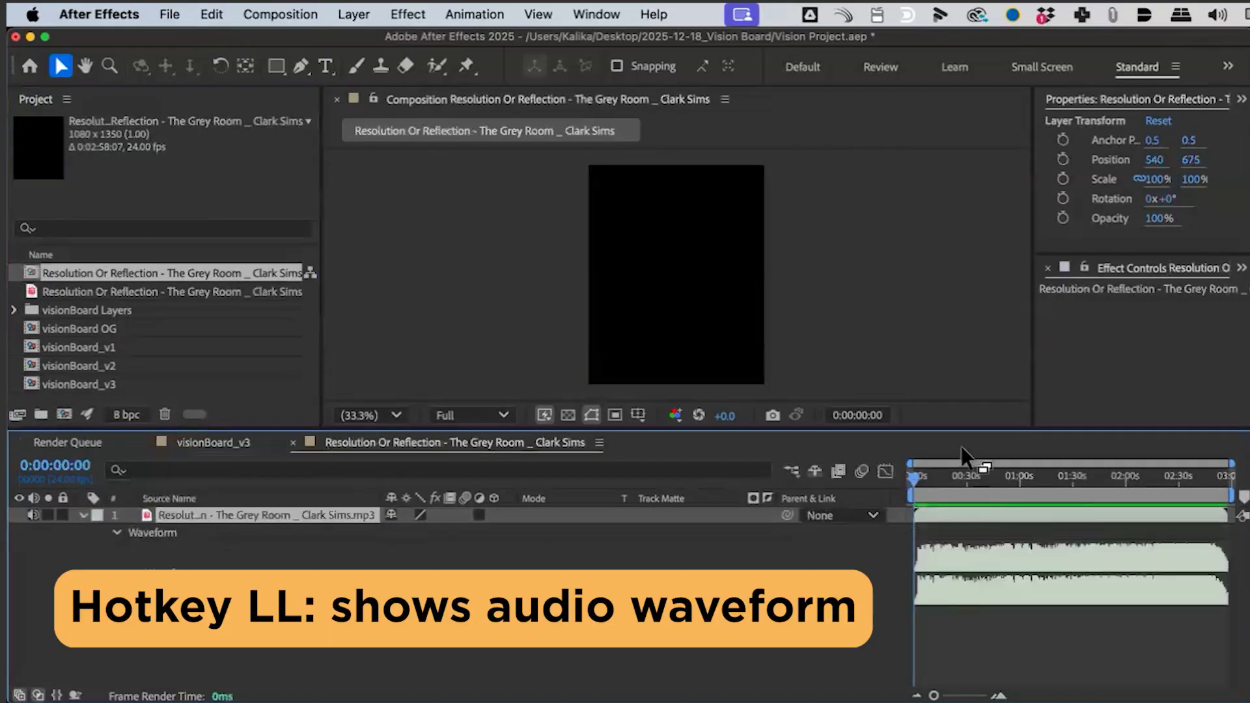
Step: Listen to the music's opening from 0:00:01:16 to find where the track should start
key(equal)
key(equal)
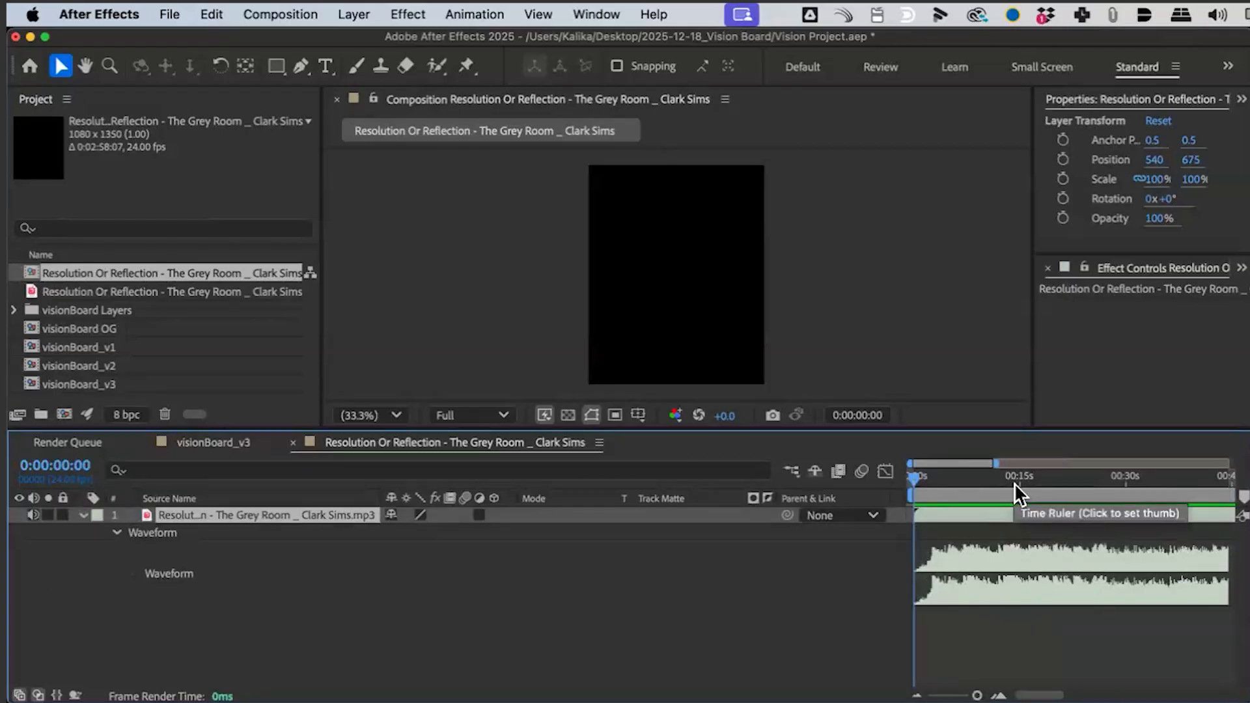
drag(923, 478, 925, 477)
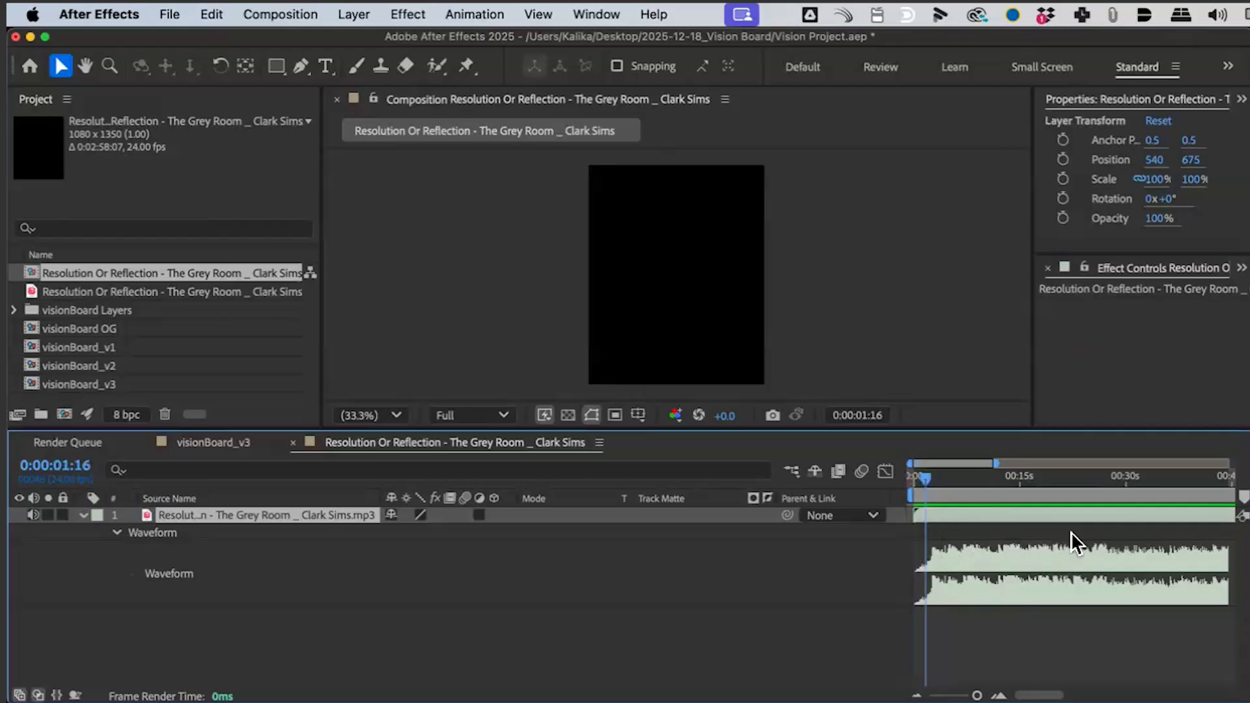
key(period)
key(period)
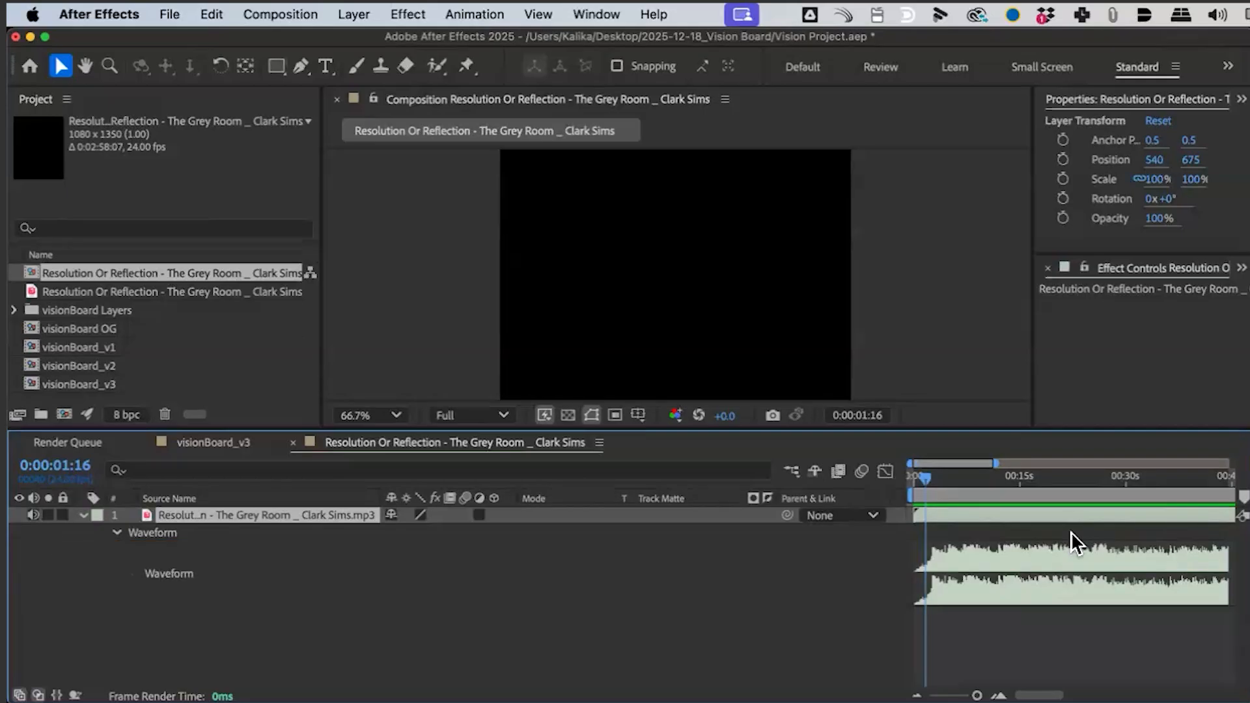
key(ctrl+period)
key(space)
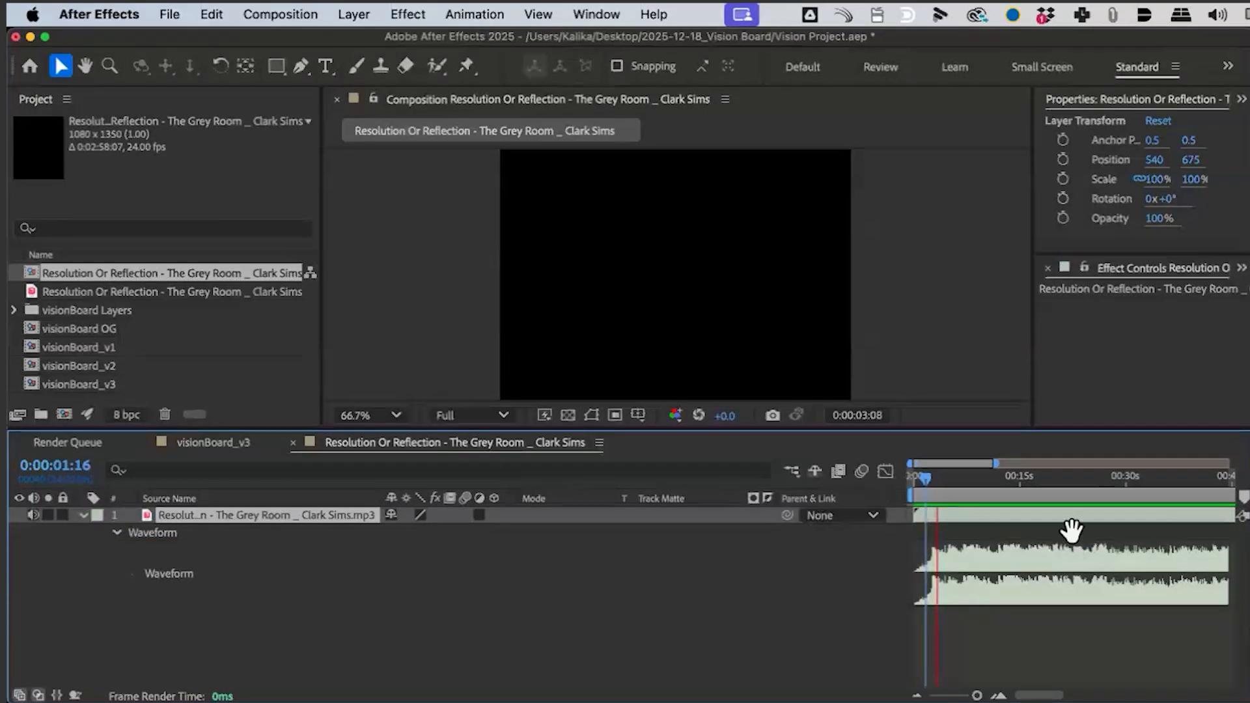
Step: Trim the start of the music layer to 0:00:02:10, where the waveform rises, and preview it from there
key(equal)
key(equal)
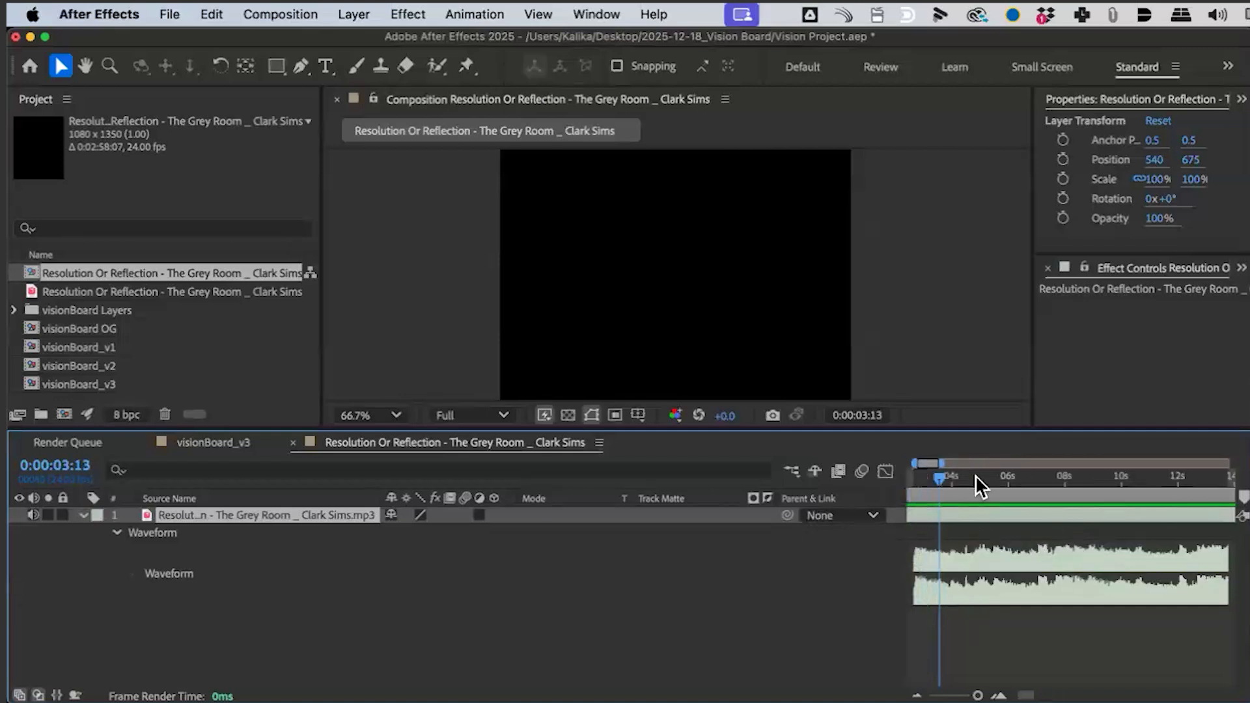
drag(928, 463, 982, 480)
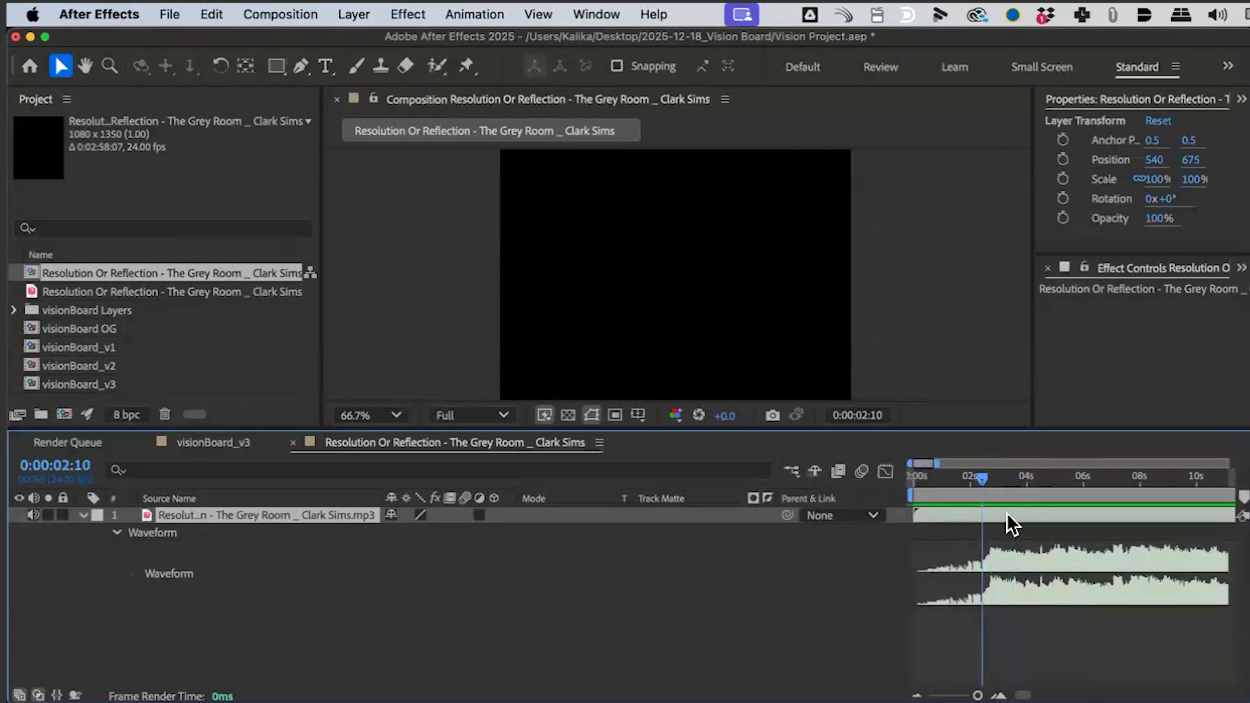
drag(971, 525, 928, 525)
key(alt+bracketleft)
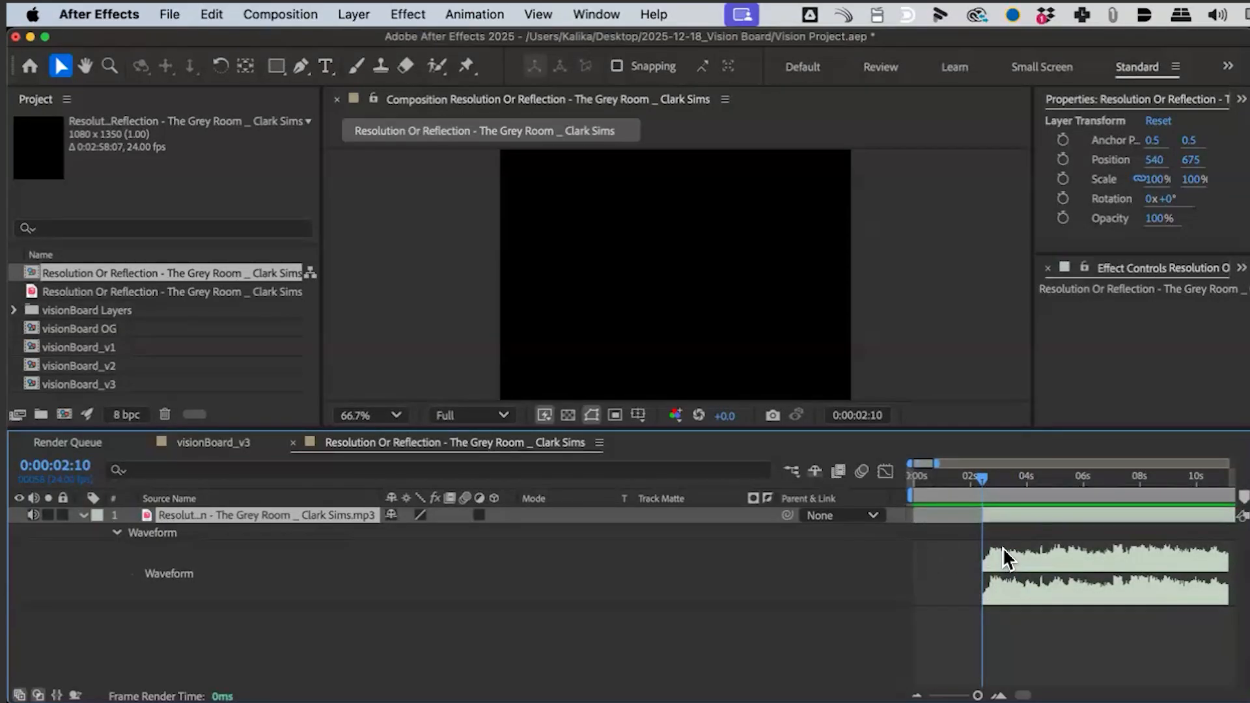
key(space)
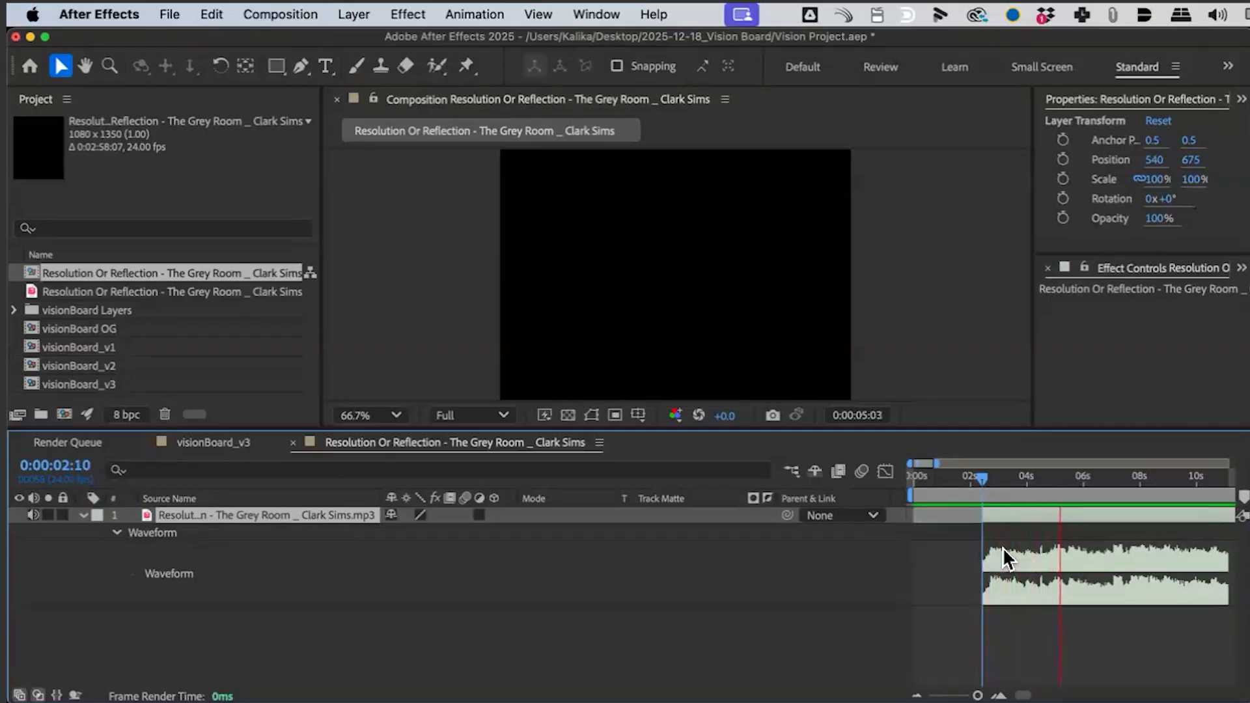
key(space)
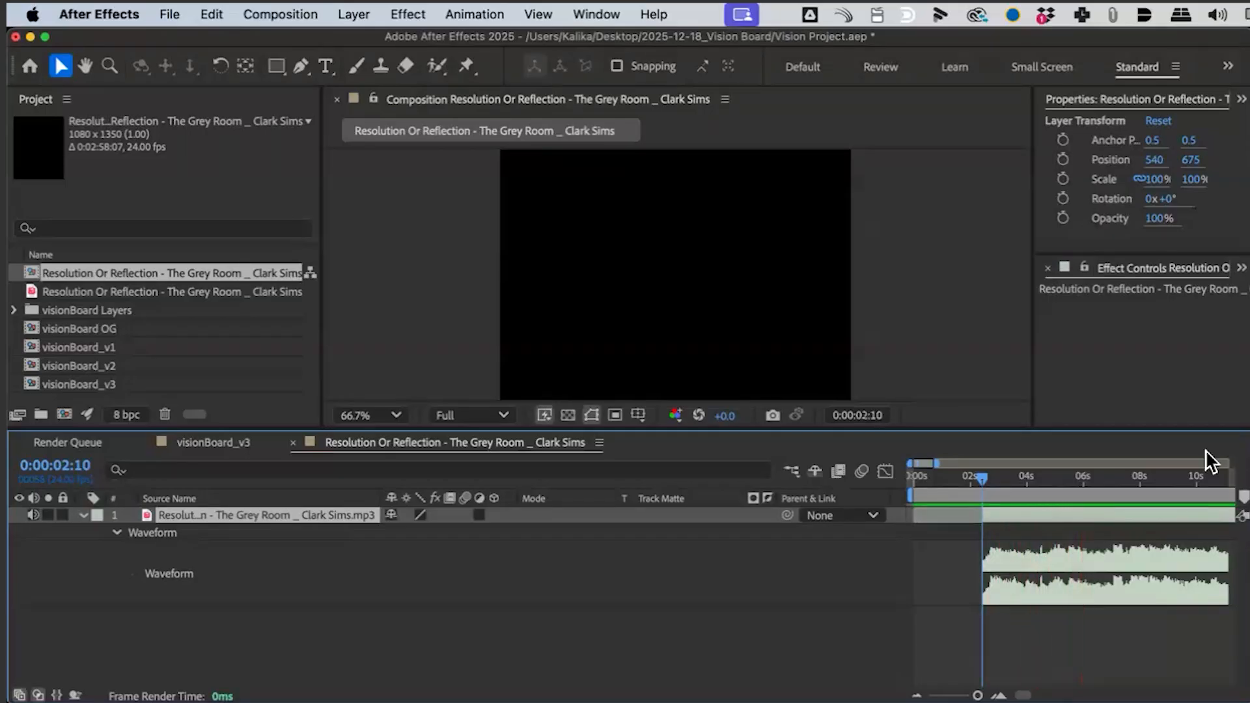
Step: Show the audio level controls at a larger size and lower both channels to about -5.7 dB during playback
click(1242, 99)
click(1241, 196)
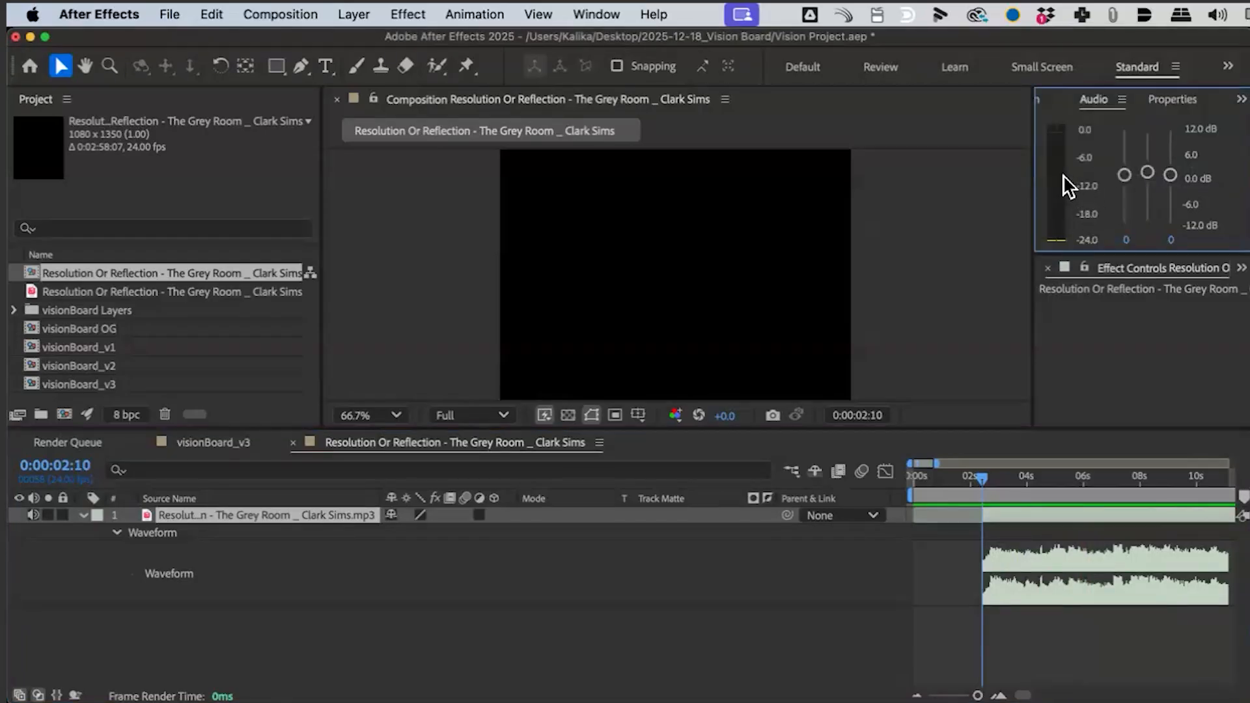
drag(1067, 250, 1066, 373)
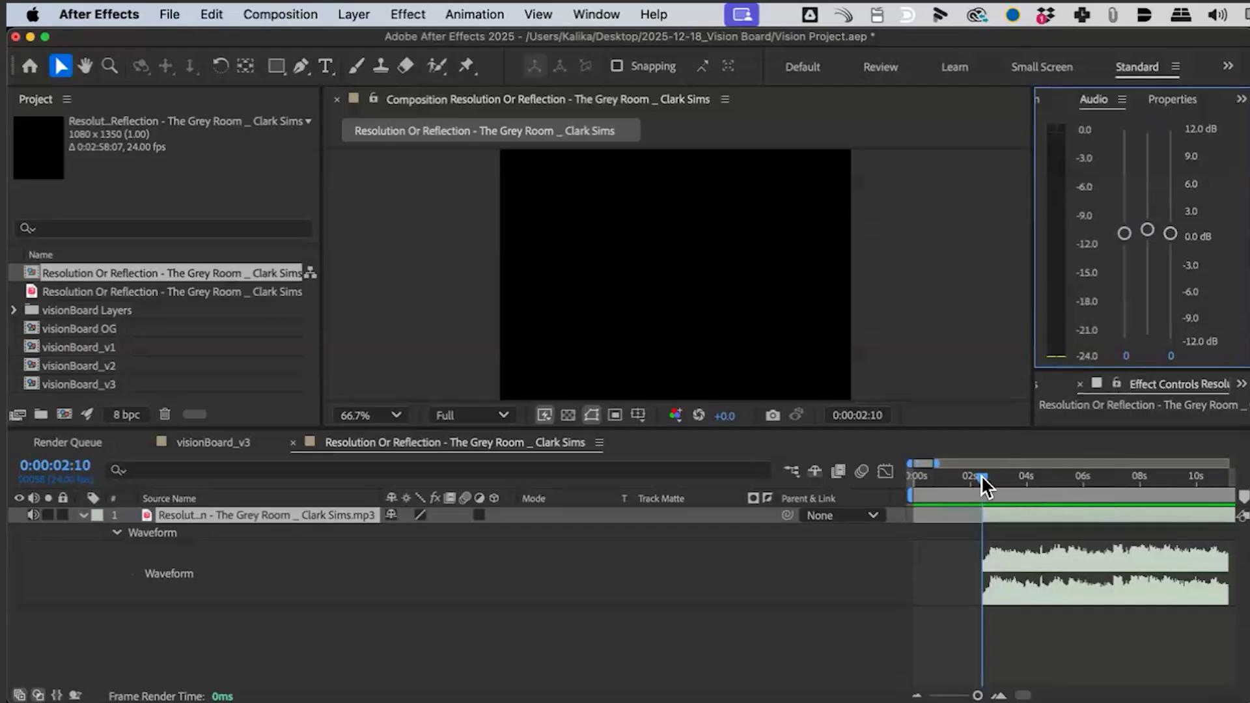
key(space)
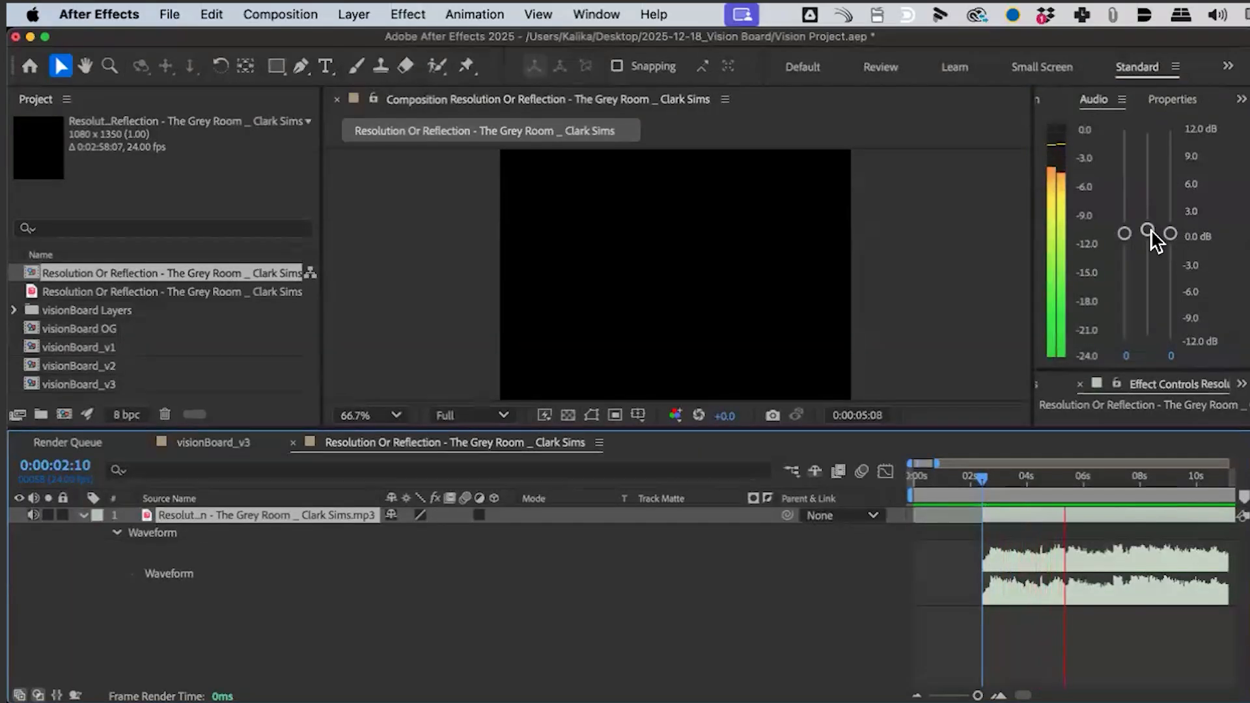
drag(1148, 229, 1149, 276)
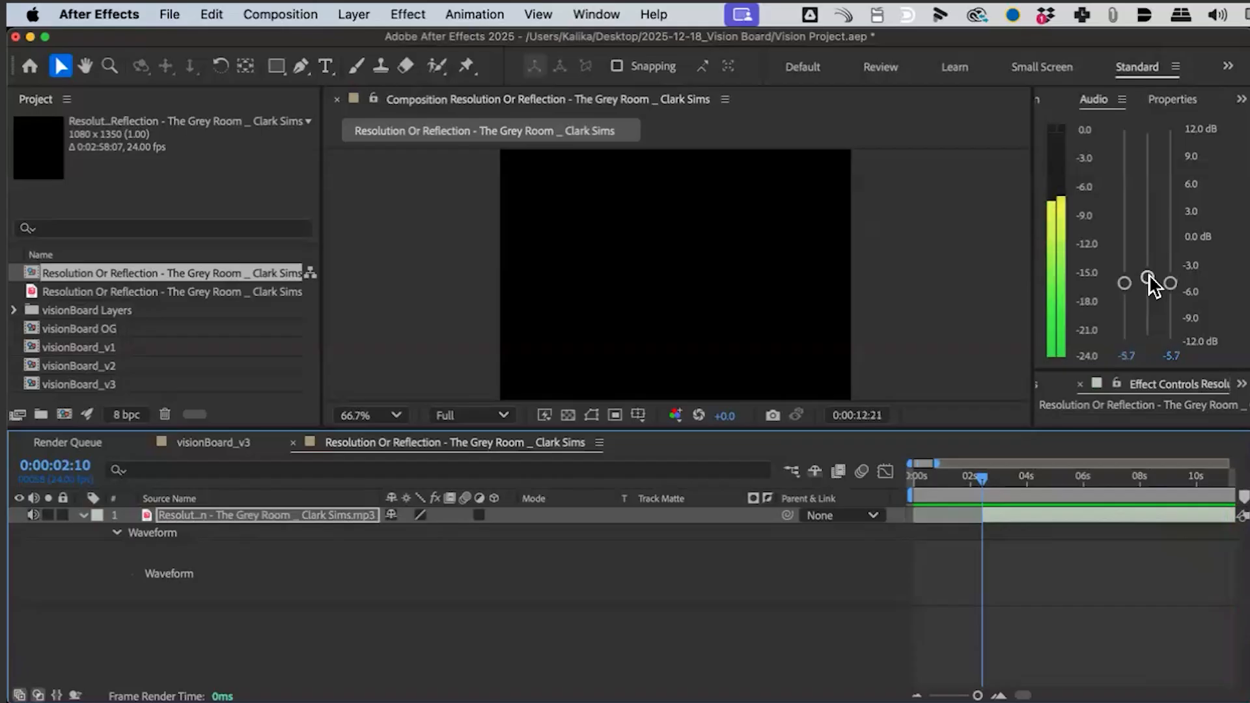
key(space)
Step: Split the music layer at 0:00:12:07 and mute the portion after the split
click(959, 482)
drag(958, 482, 1019, 491)
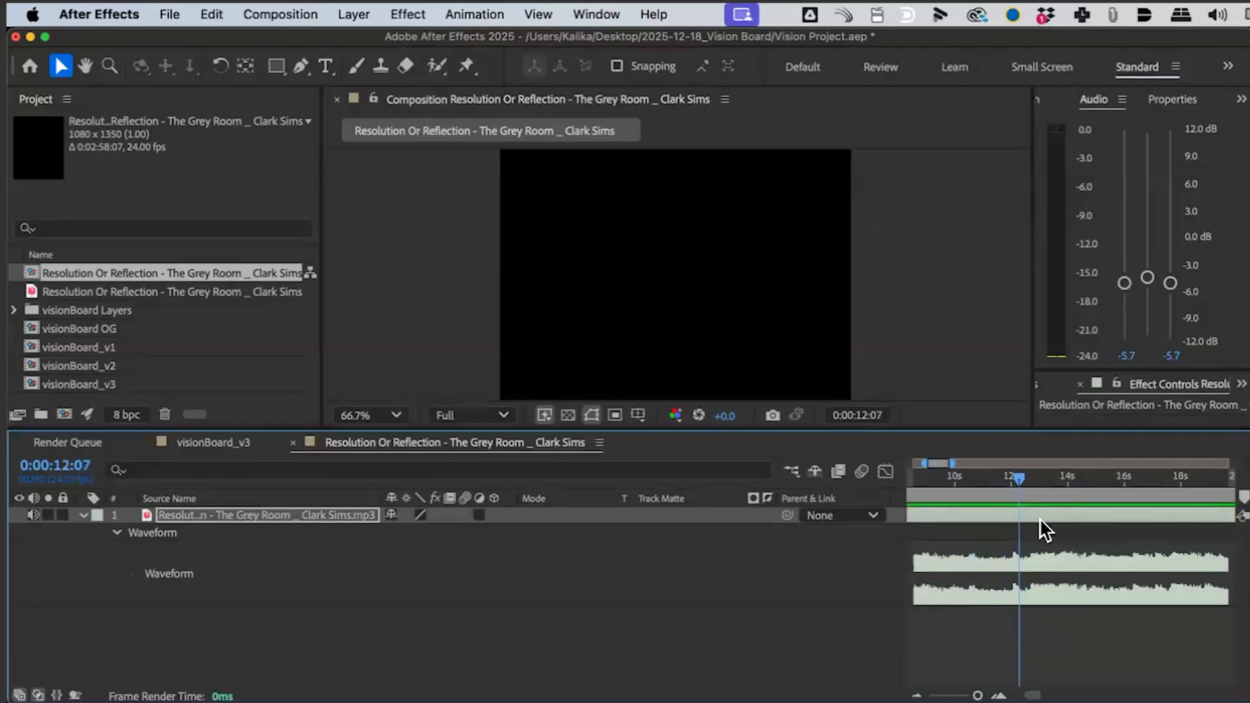
click(211, 14)
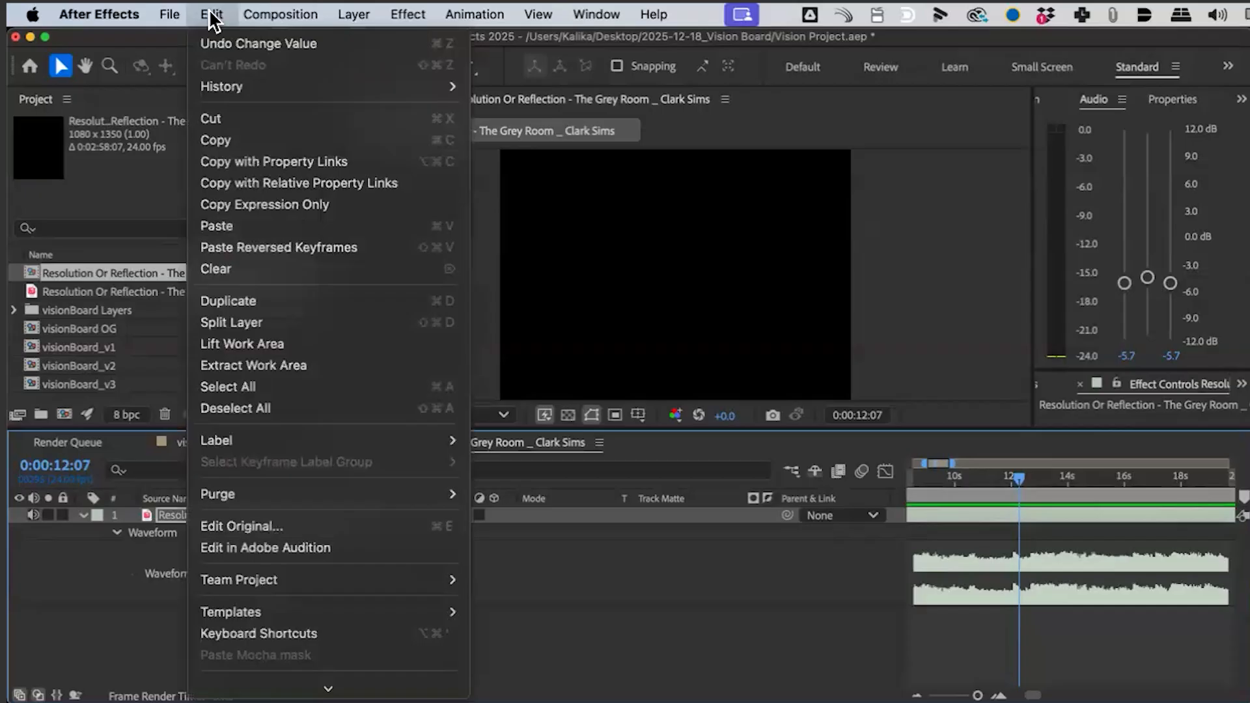
click(255, 322)
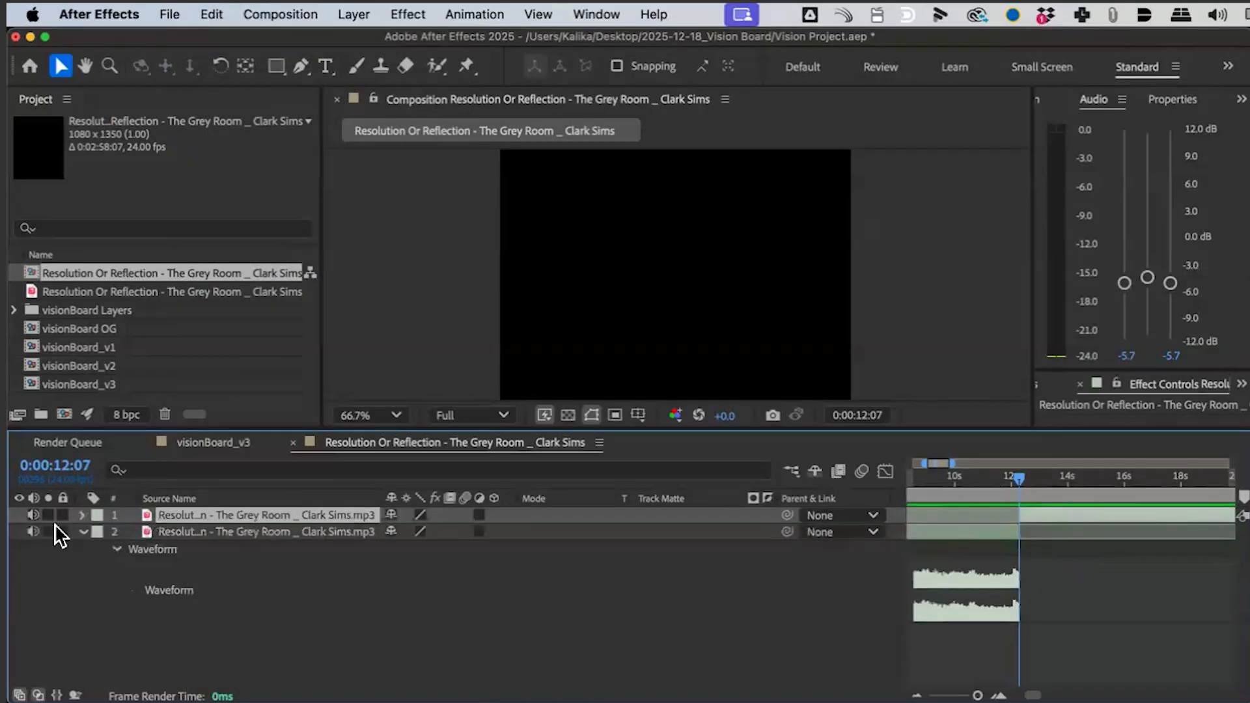
click(32, 515)
Step: Preview how the music ends at the split, playing from 0:00:09:09
click(937, 481)
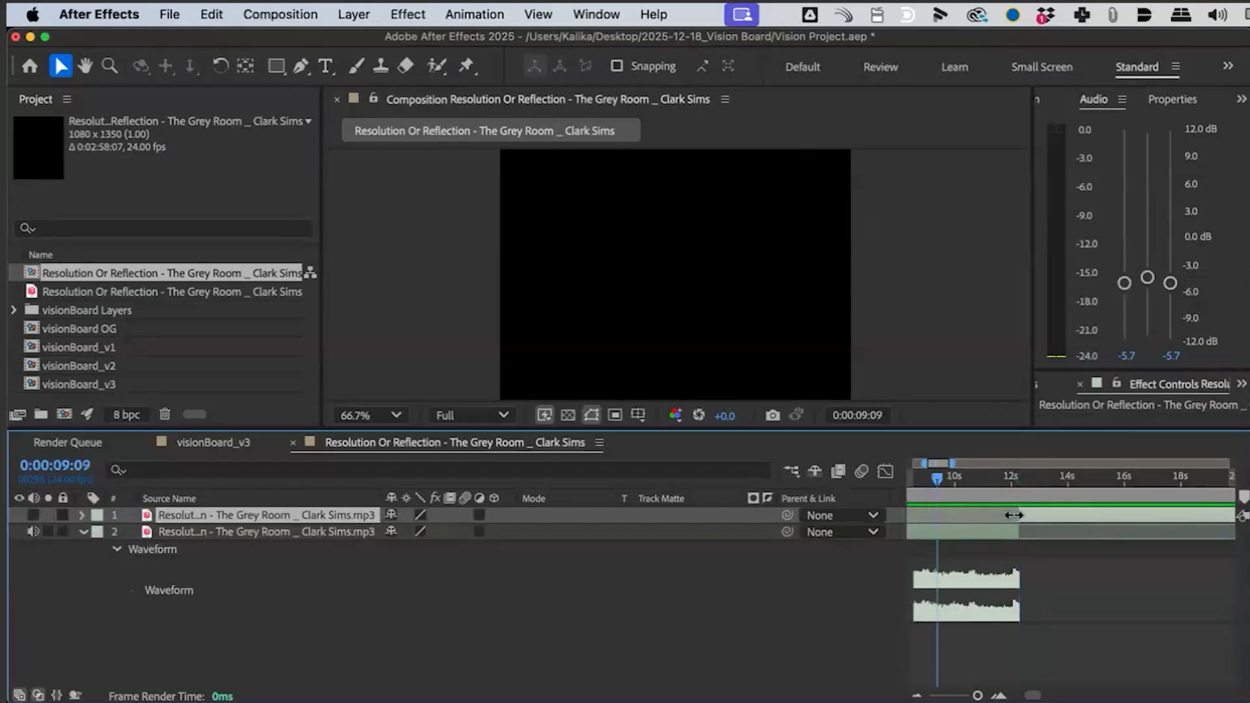
key(period)
key(period)
key(ctrl+period)
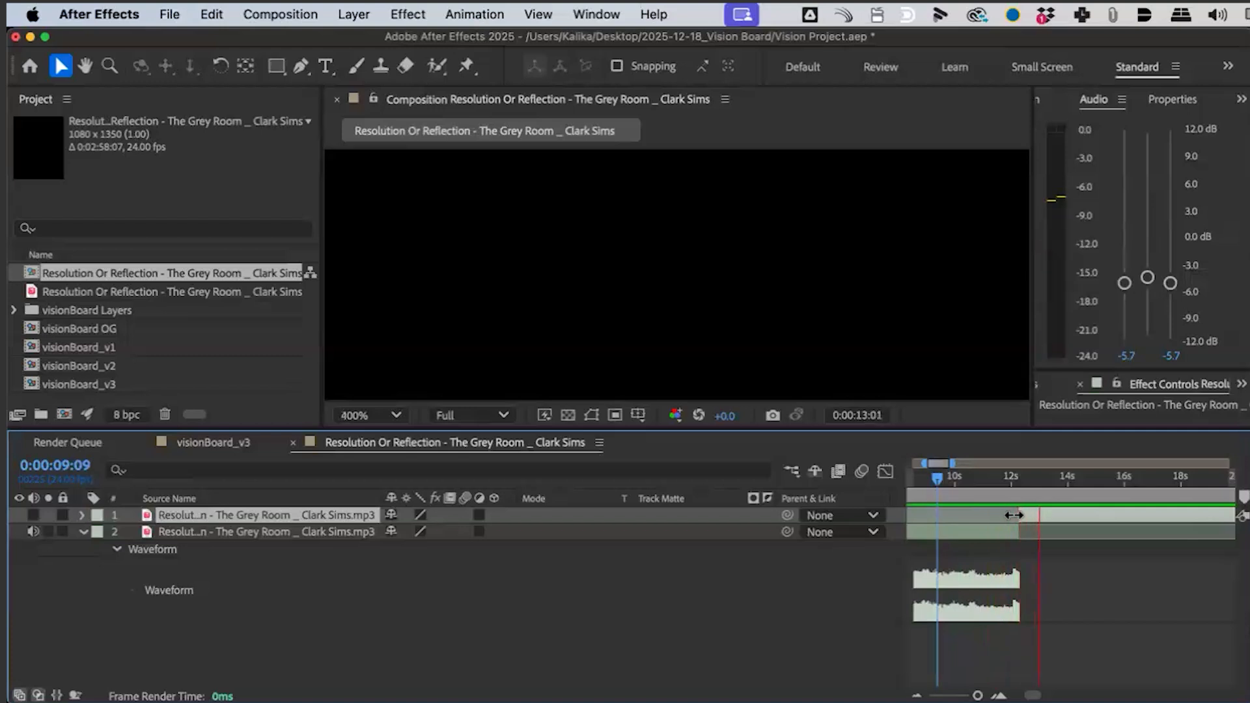
click(1036, 552)
Step: Set the time to 0:00:09:12 and apply the Stereo Mixer effect to the first music segment
click(993, 532)
key(space)
drag(957, 485, 940, 485)
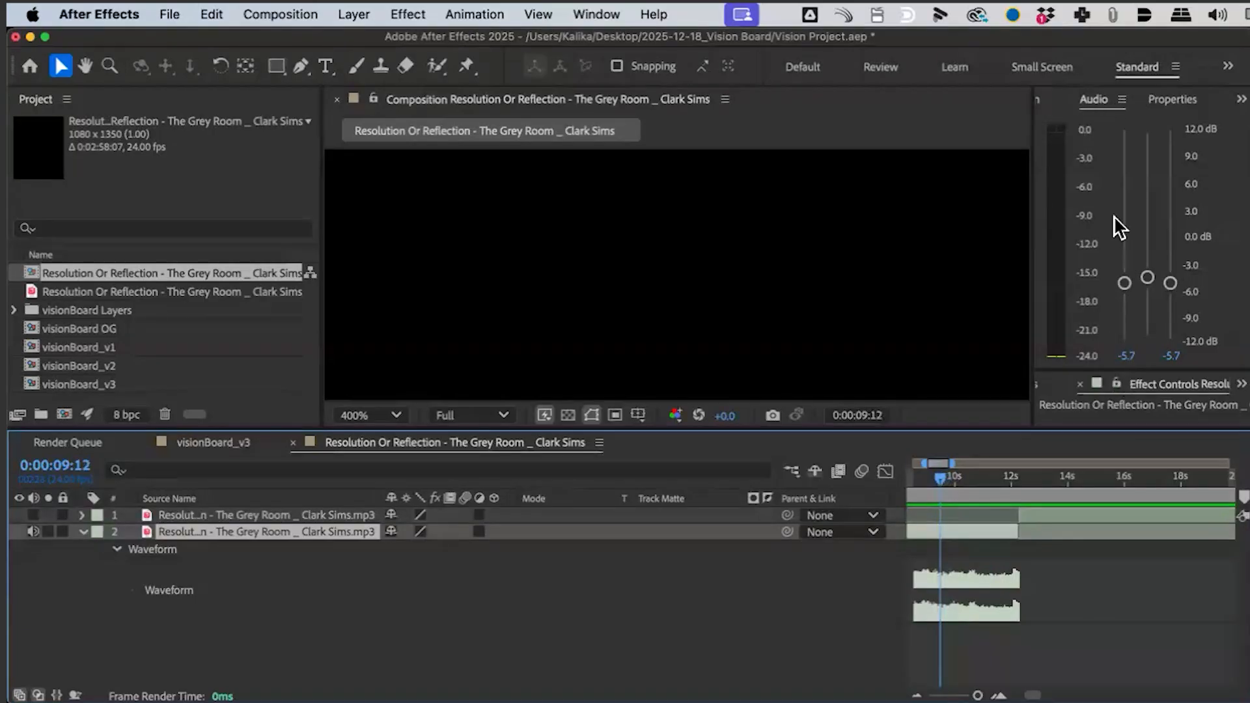
click(1242, 386)
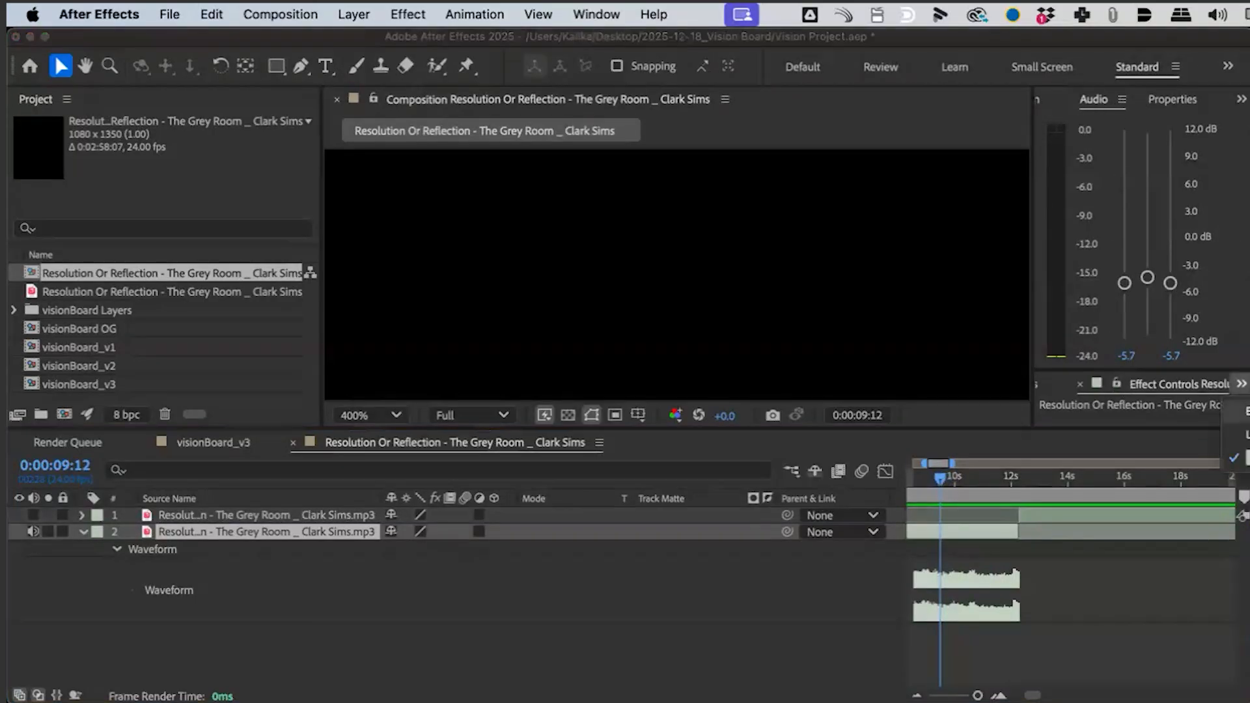
click(1247, 410)
drag(1104, 368, 1106, 156)
click(1086, 184)
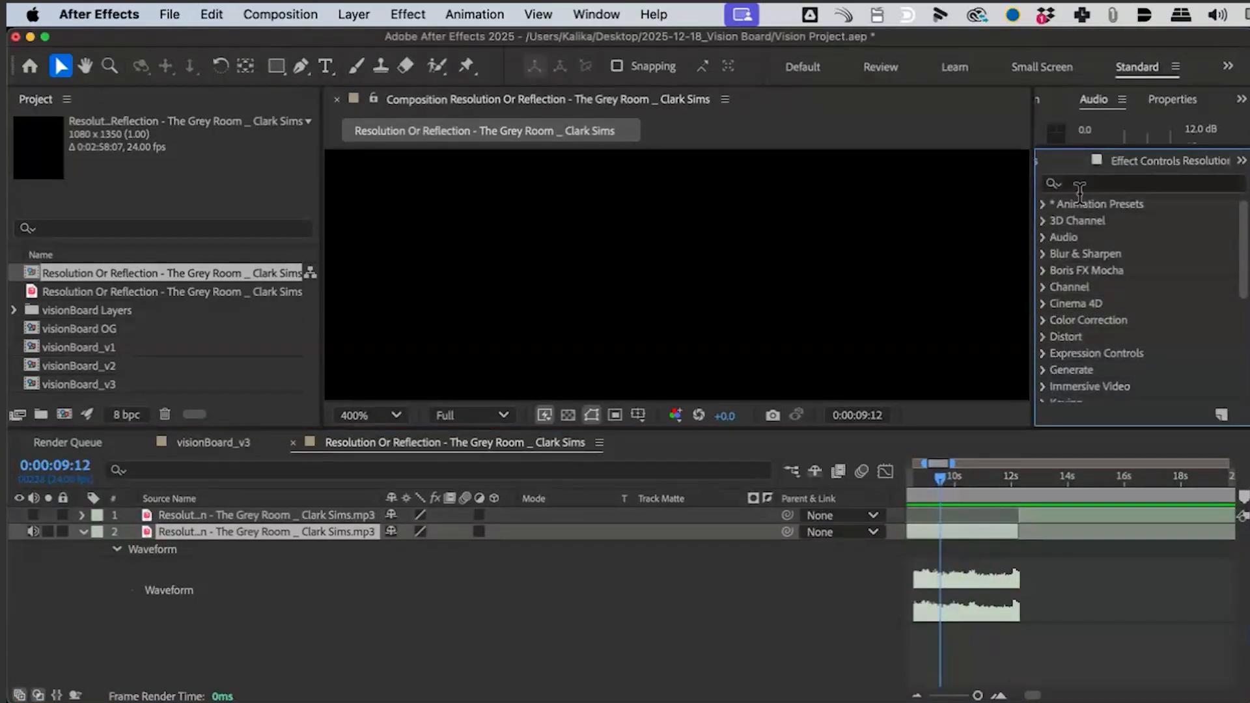
text(stereo)
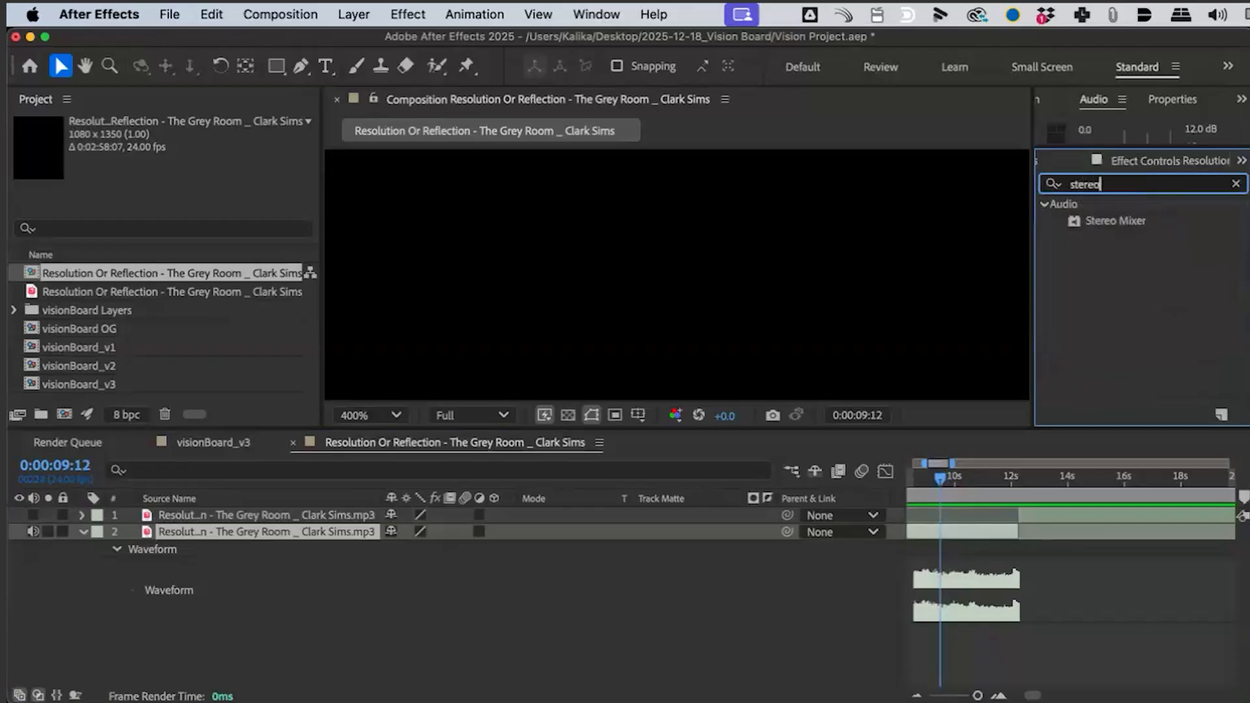
double_click(1104, 221)
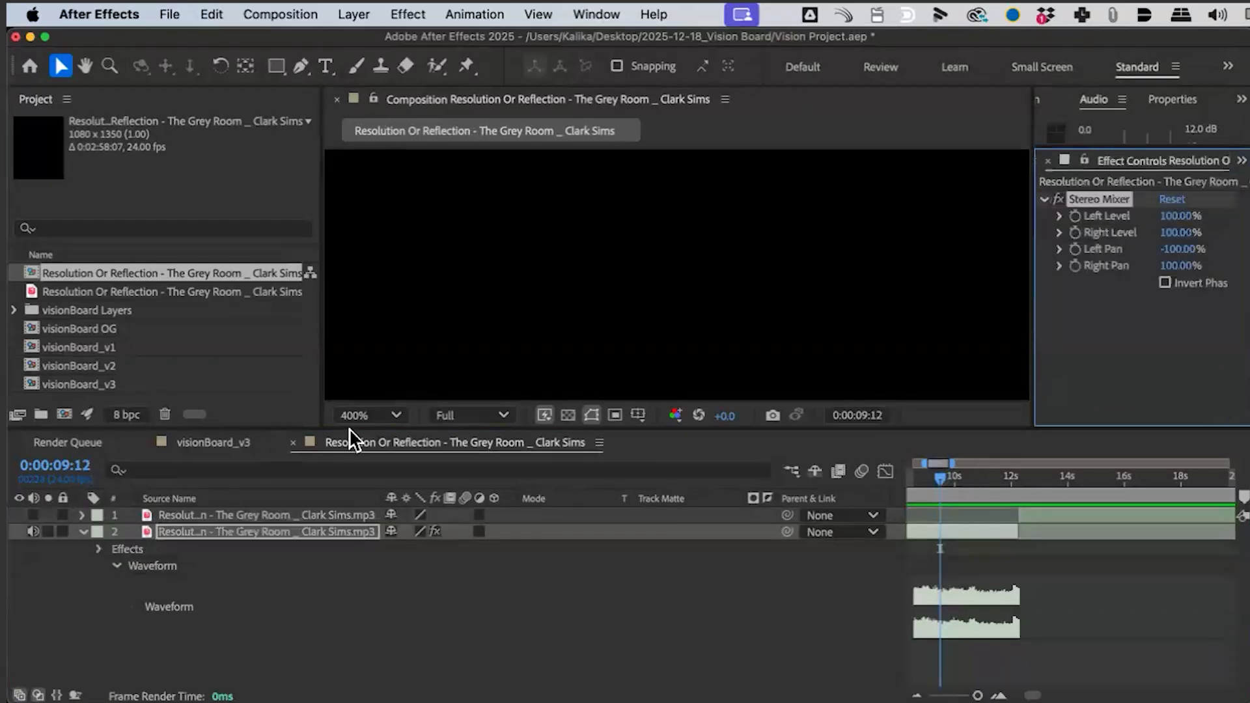
Step: Keyframe Left Level and Right Level from 100% at 0:00:09:12 to 0% at 0:00:12:06
click(1076, 234)
click(1013, 478)
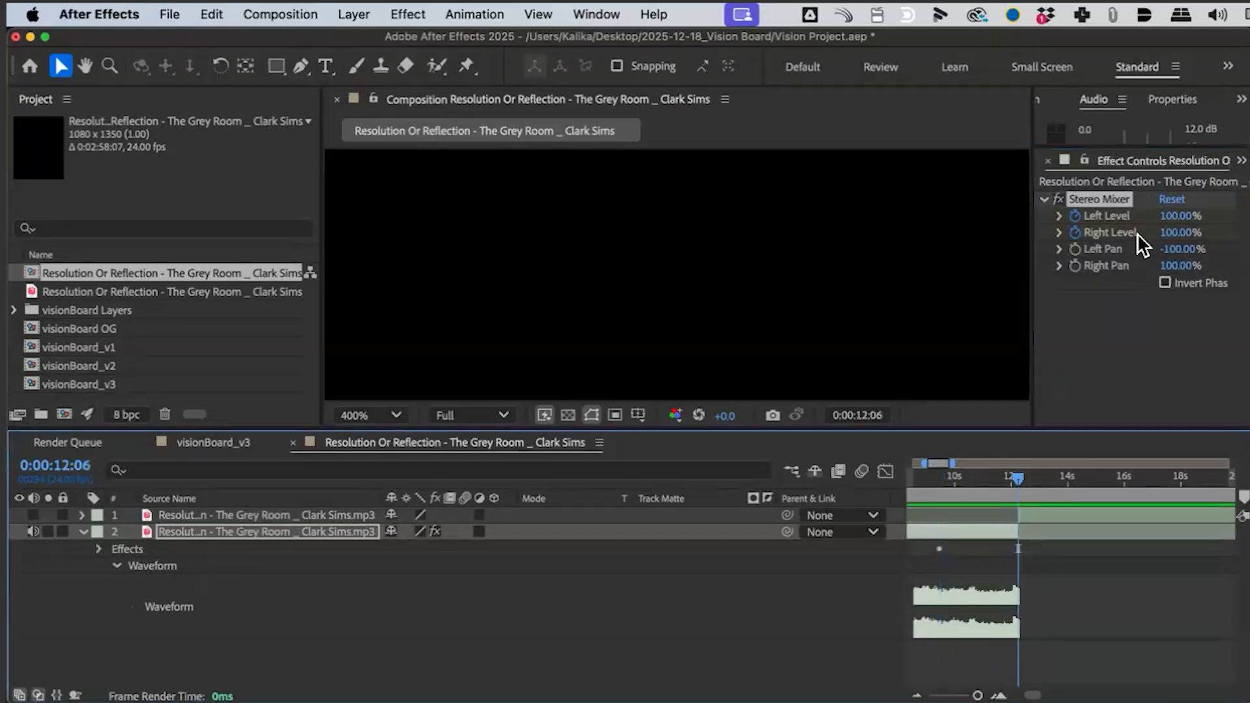
drag(1180, 217, 287, 318)
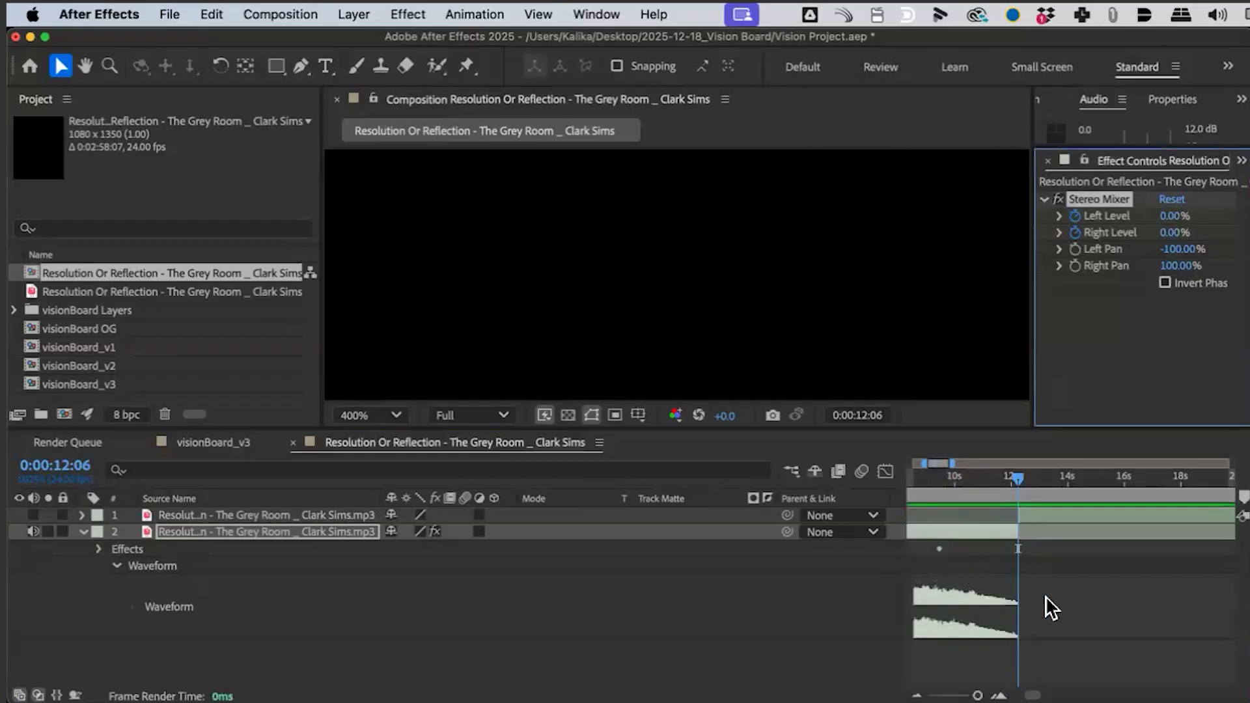
Step: Preview the music's fade-out from 0:00:08:10
drag(924, 463, 914, 464)
click(1026, 475)
key(period)
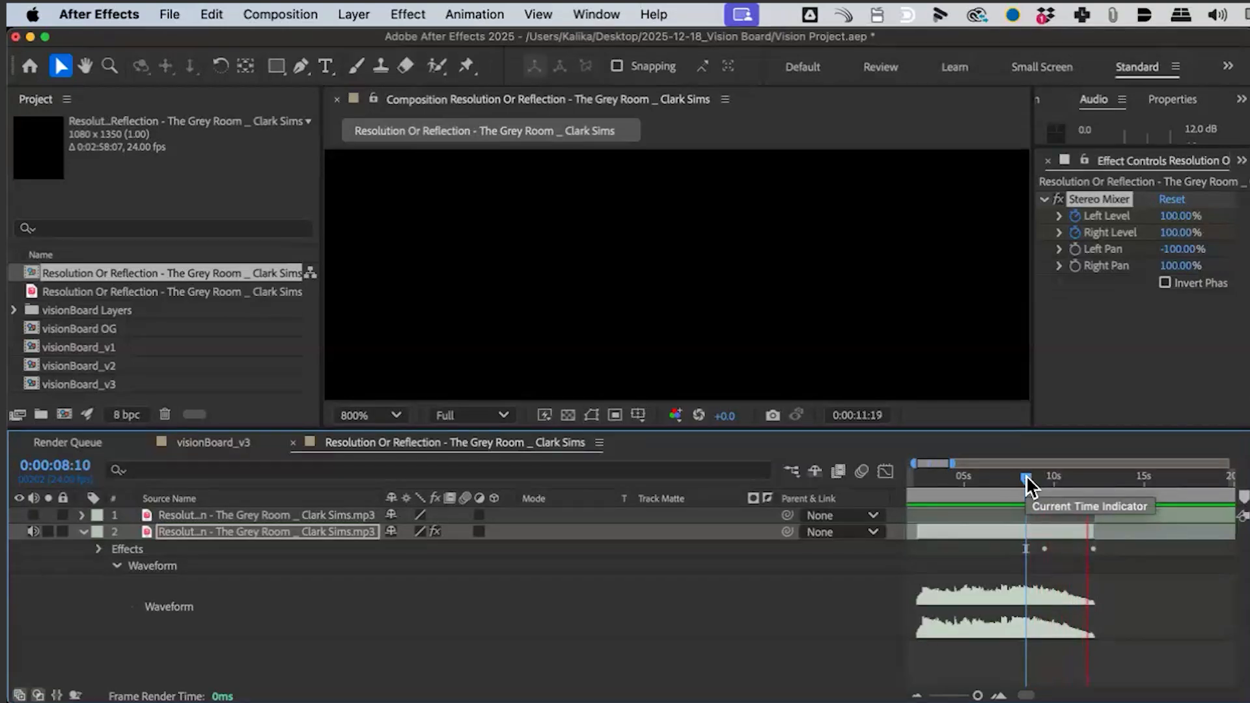
key(period)
click(953, 522)
click(955, 532)
key(space)
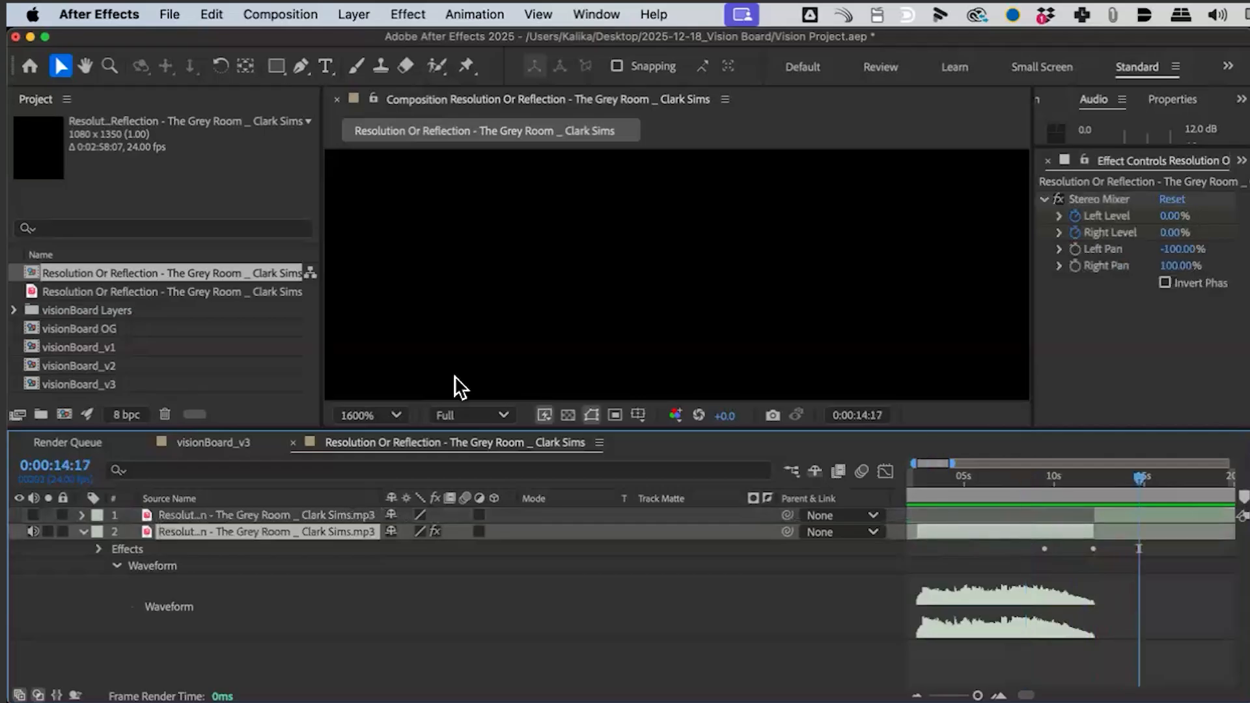
Step: Copy the faded music segment into visionBoard_v3 and slide it so its audible part begins at the first frame
click(221, 444)
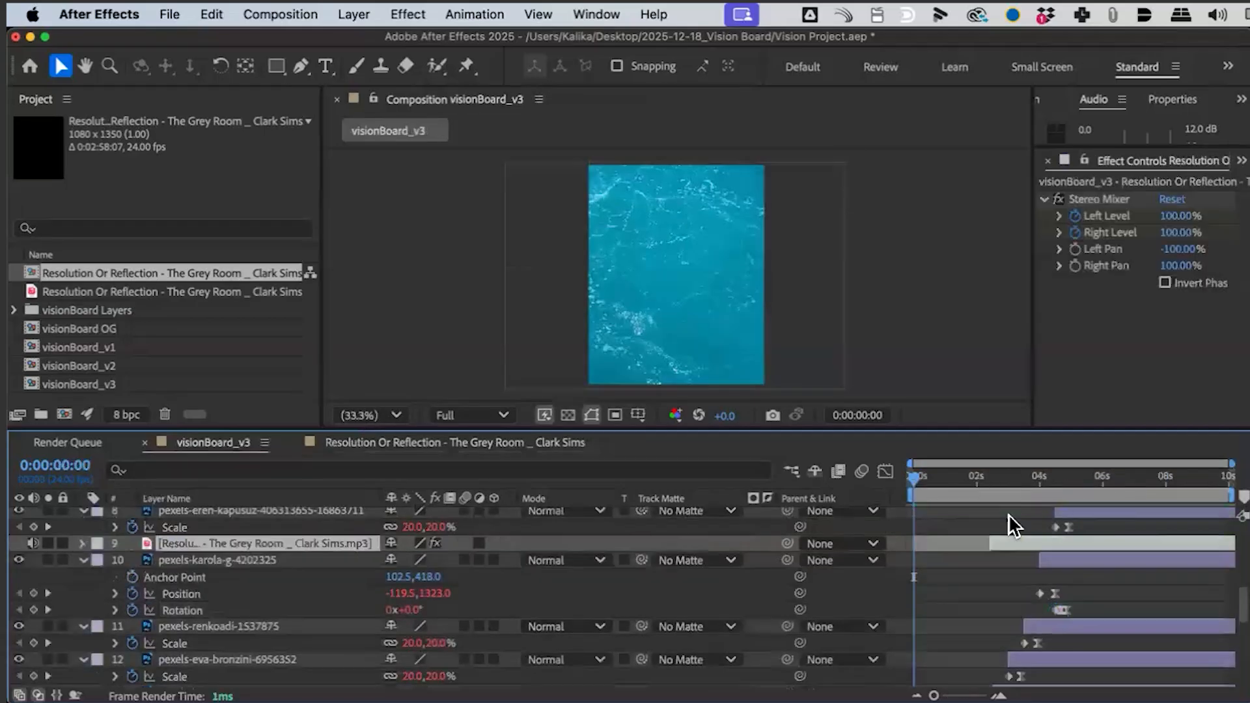
drag(1032, 541, 956, 538)
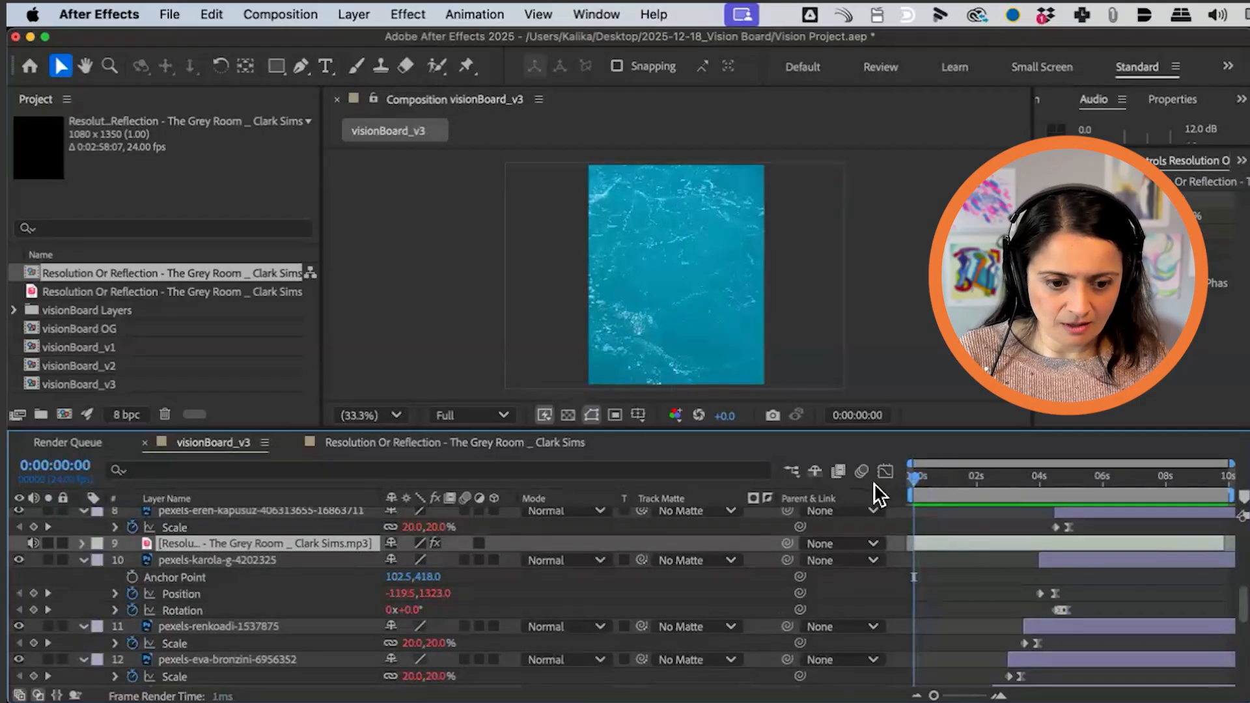
drag(945, 539, 949, 540)
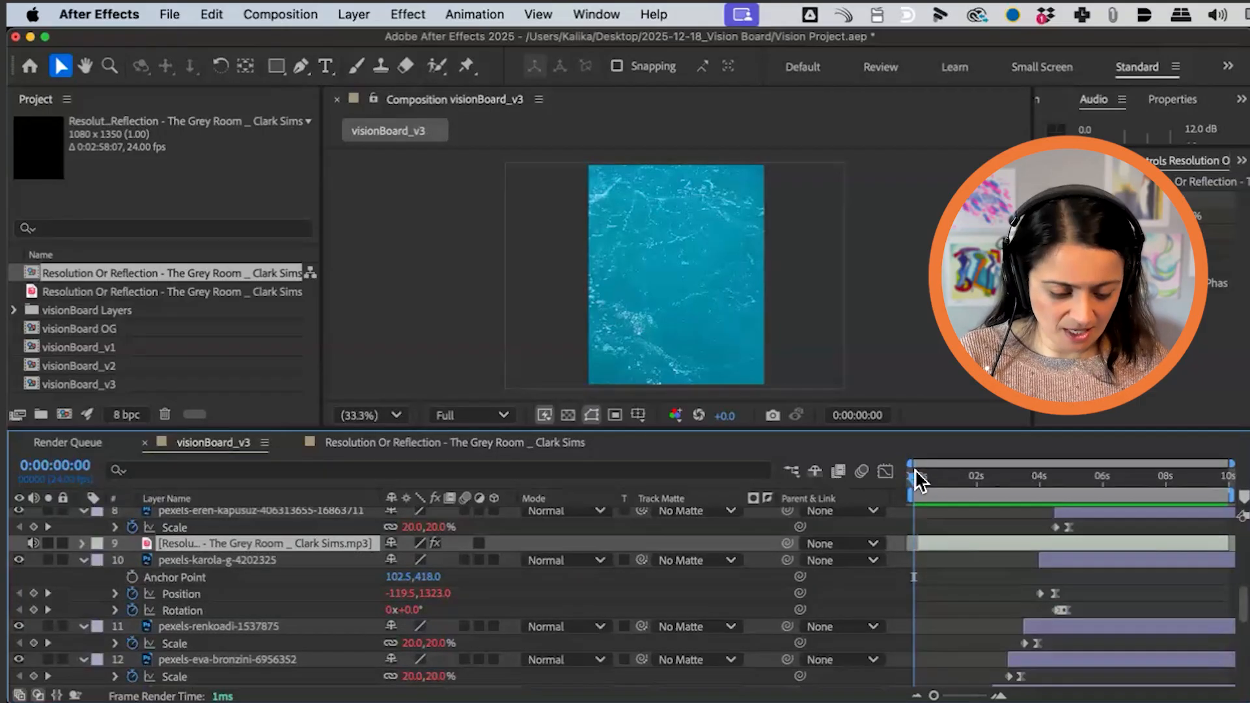